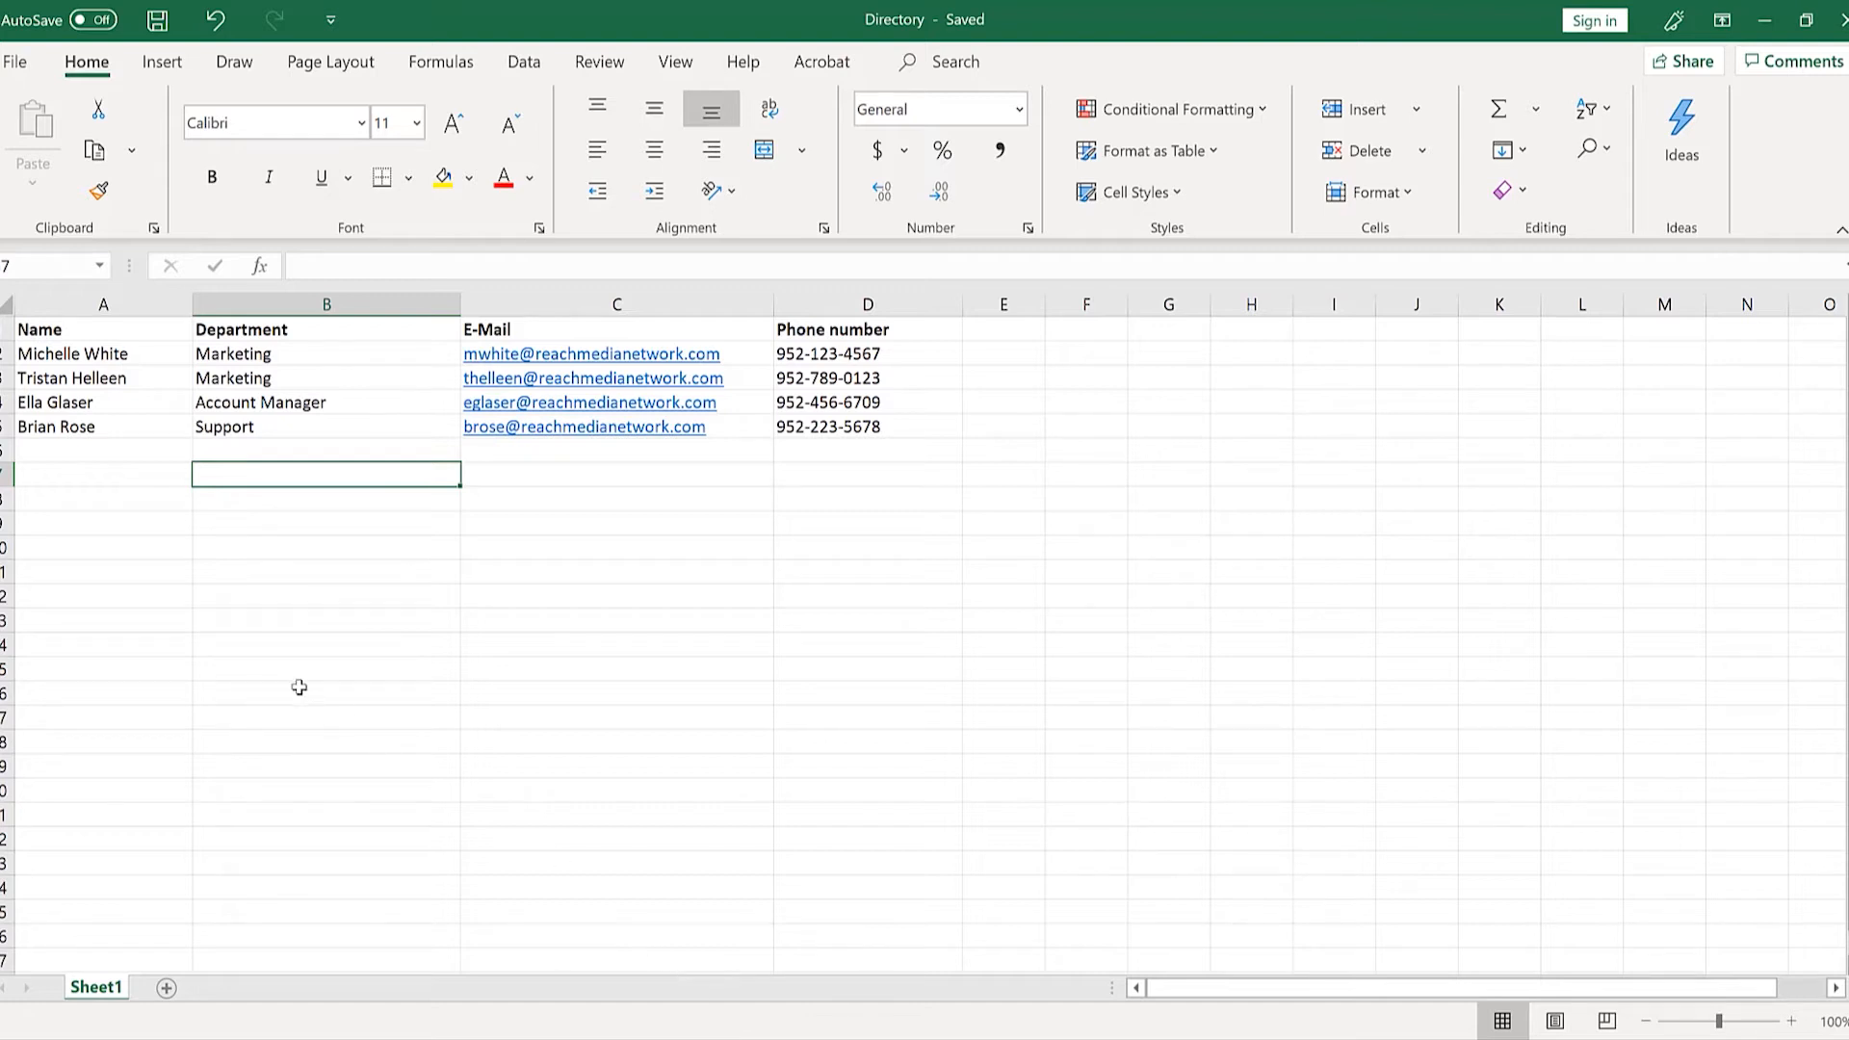
# Review the Name, Department, E-Mail and Phone number column headers in the first row of the directory spreadsheet.
pyautogui.click(155, 324)
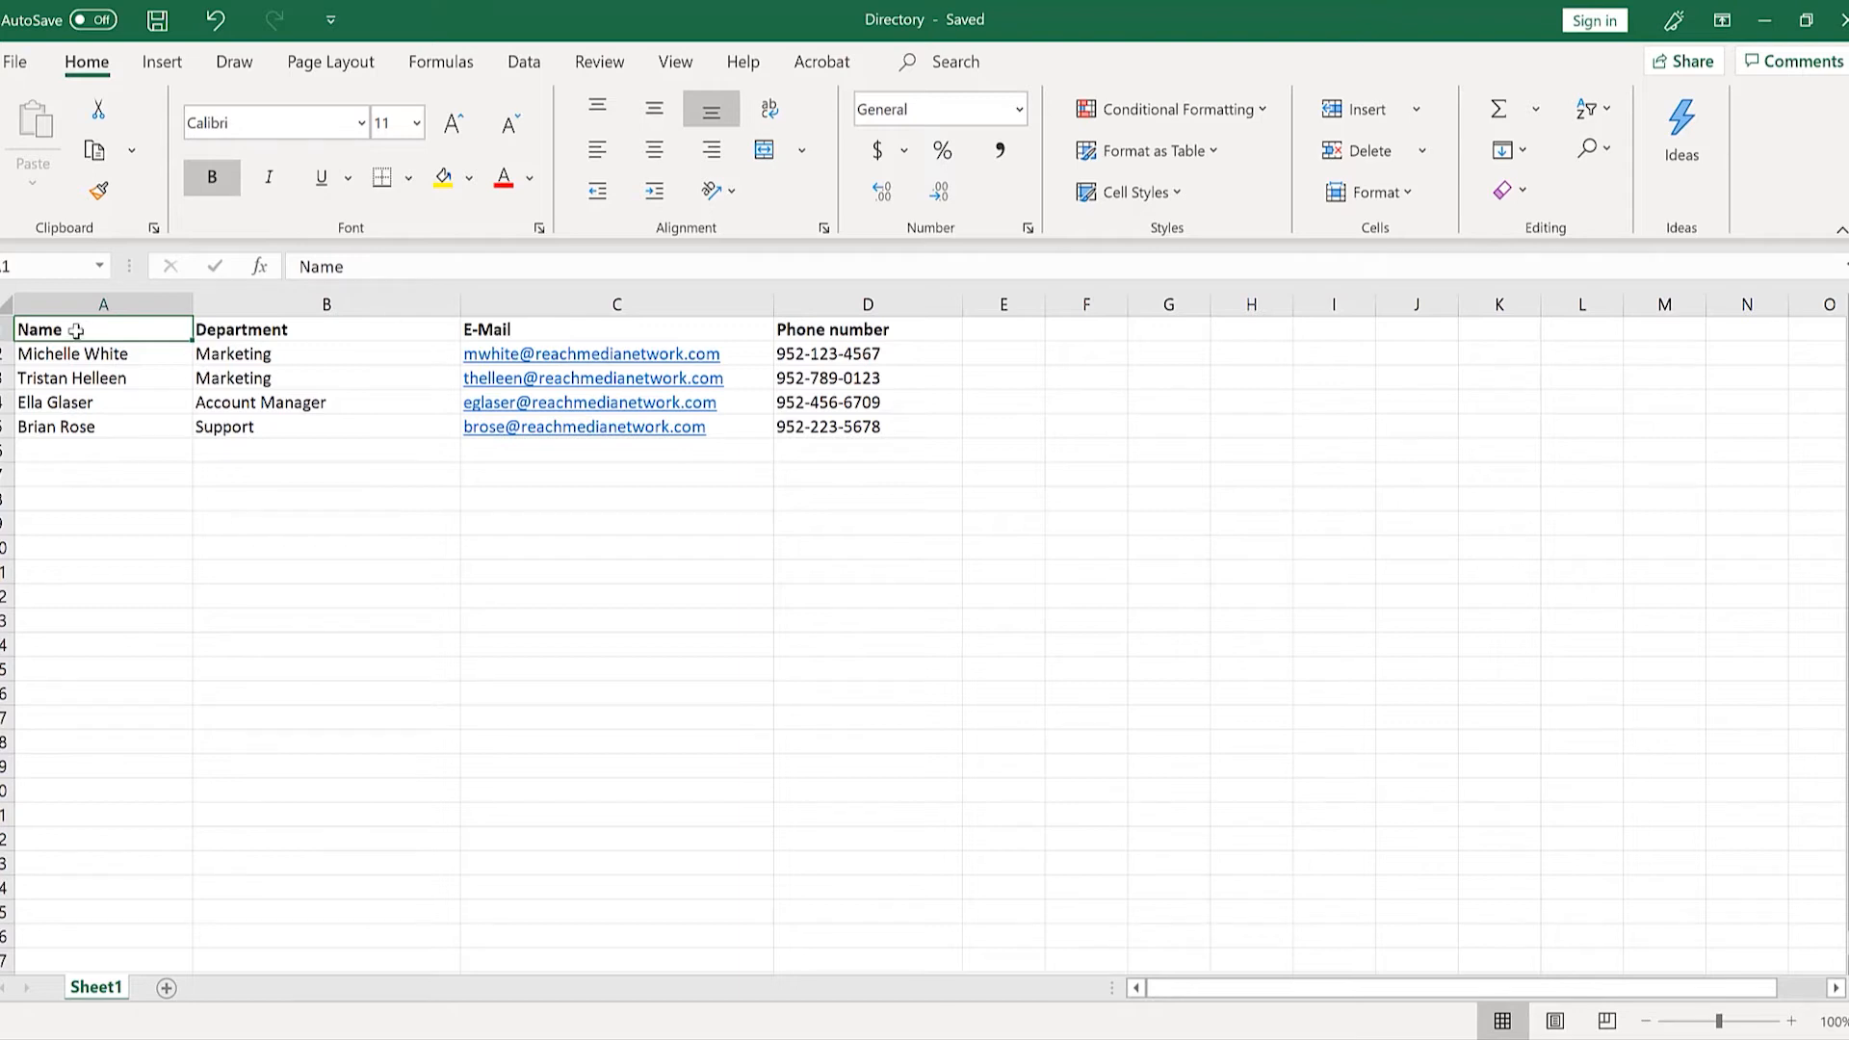
pyautogui.click(207, 331)
pyautogui.click(481, 327)
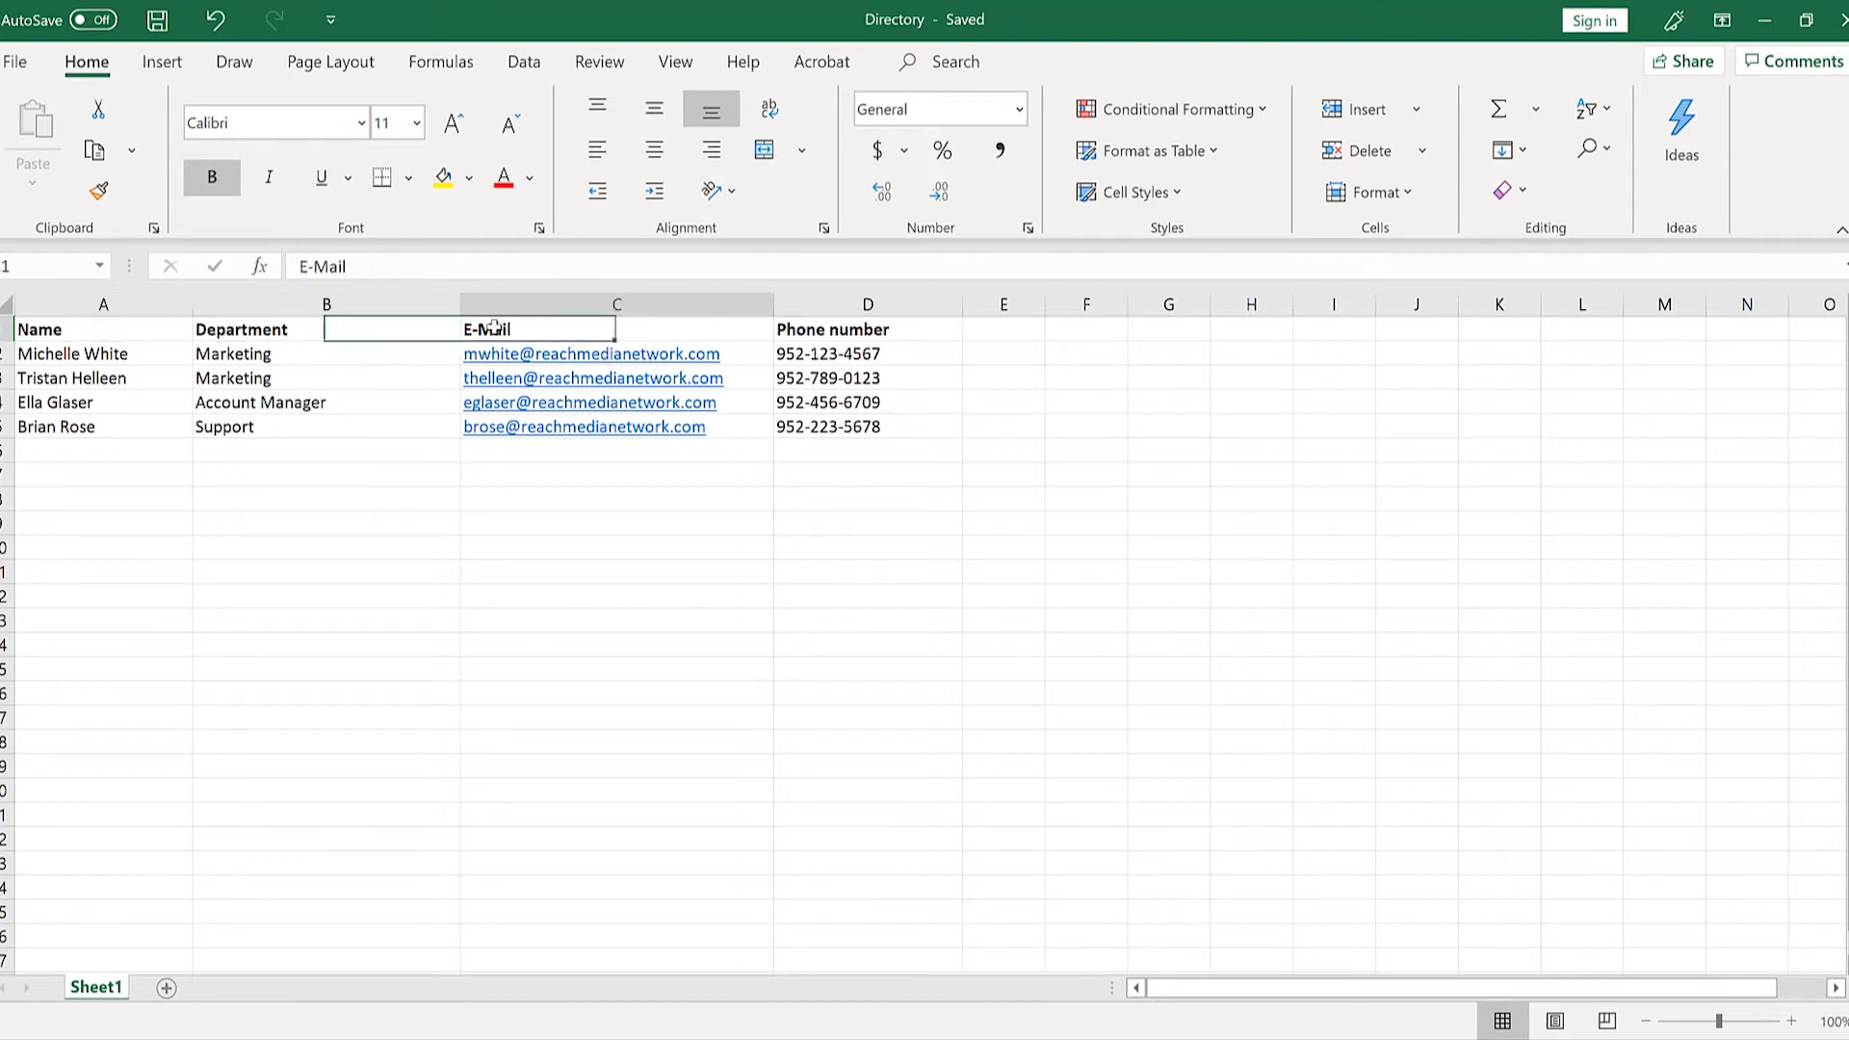
pyautogui.click(807, 329)
pyautogui.click(582, 330)
pyautogui.click(370, 332)
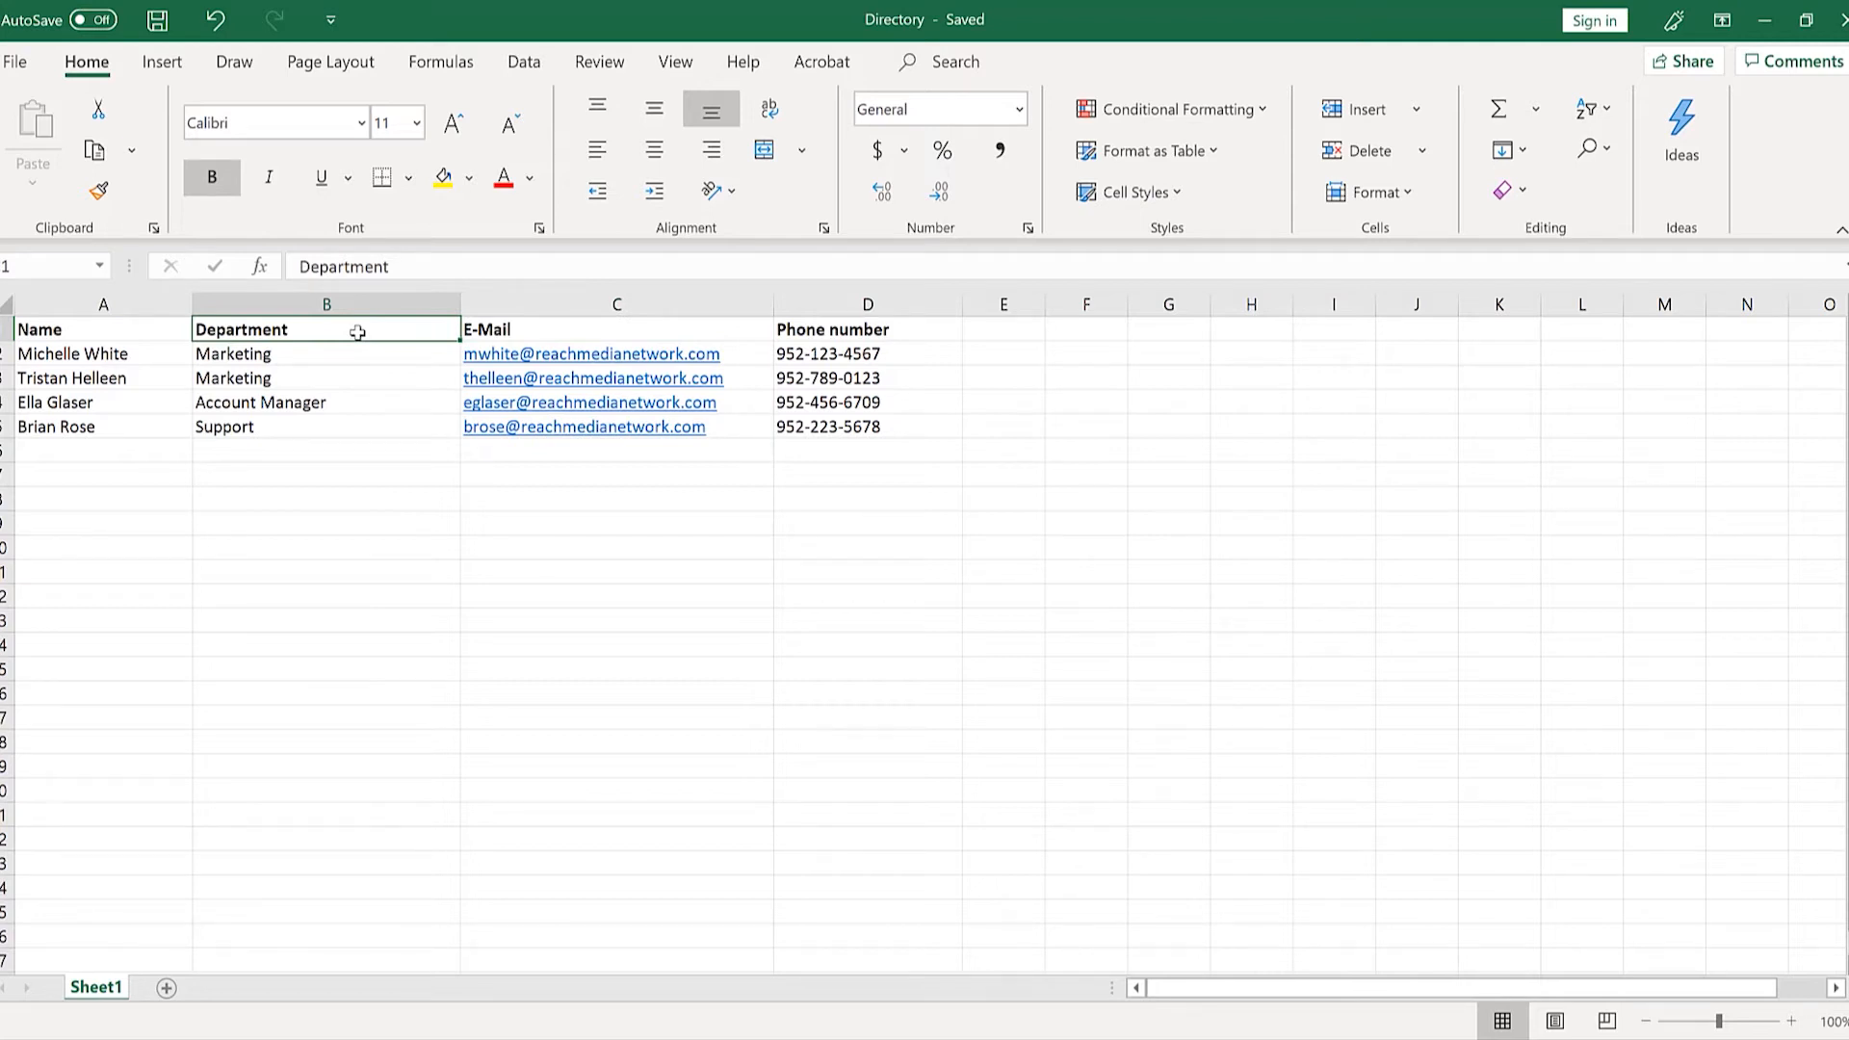
pyautogui.click(412, 269)
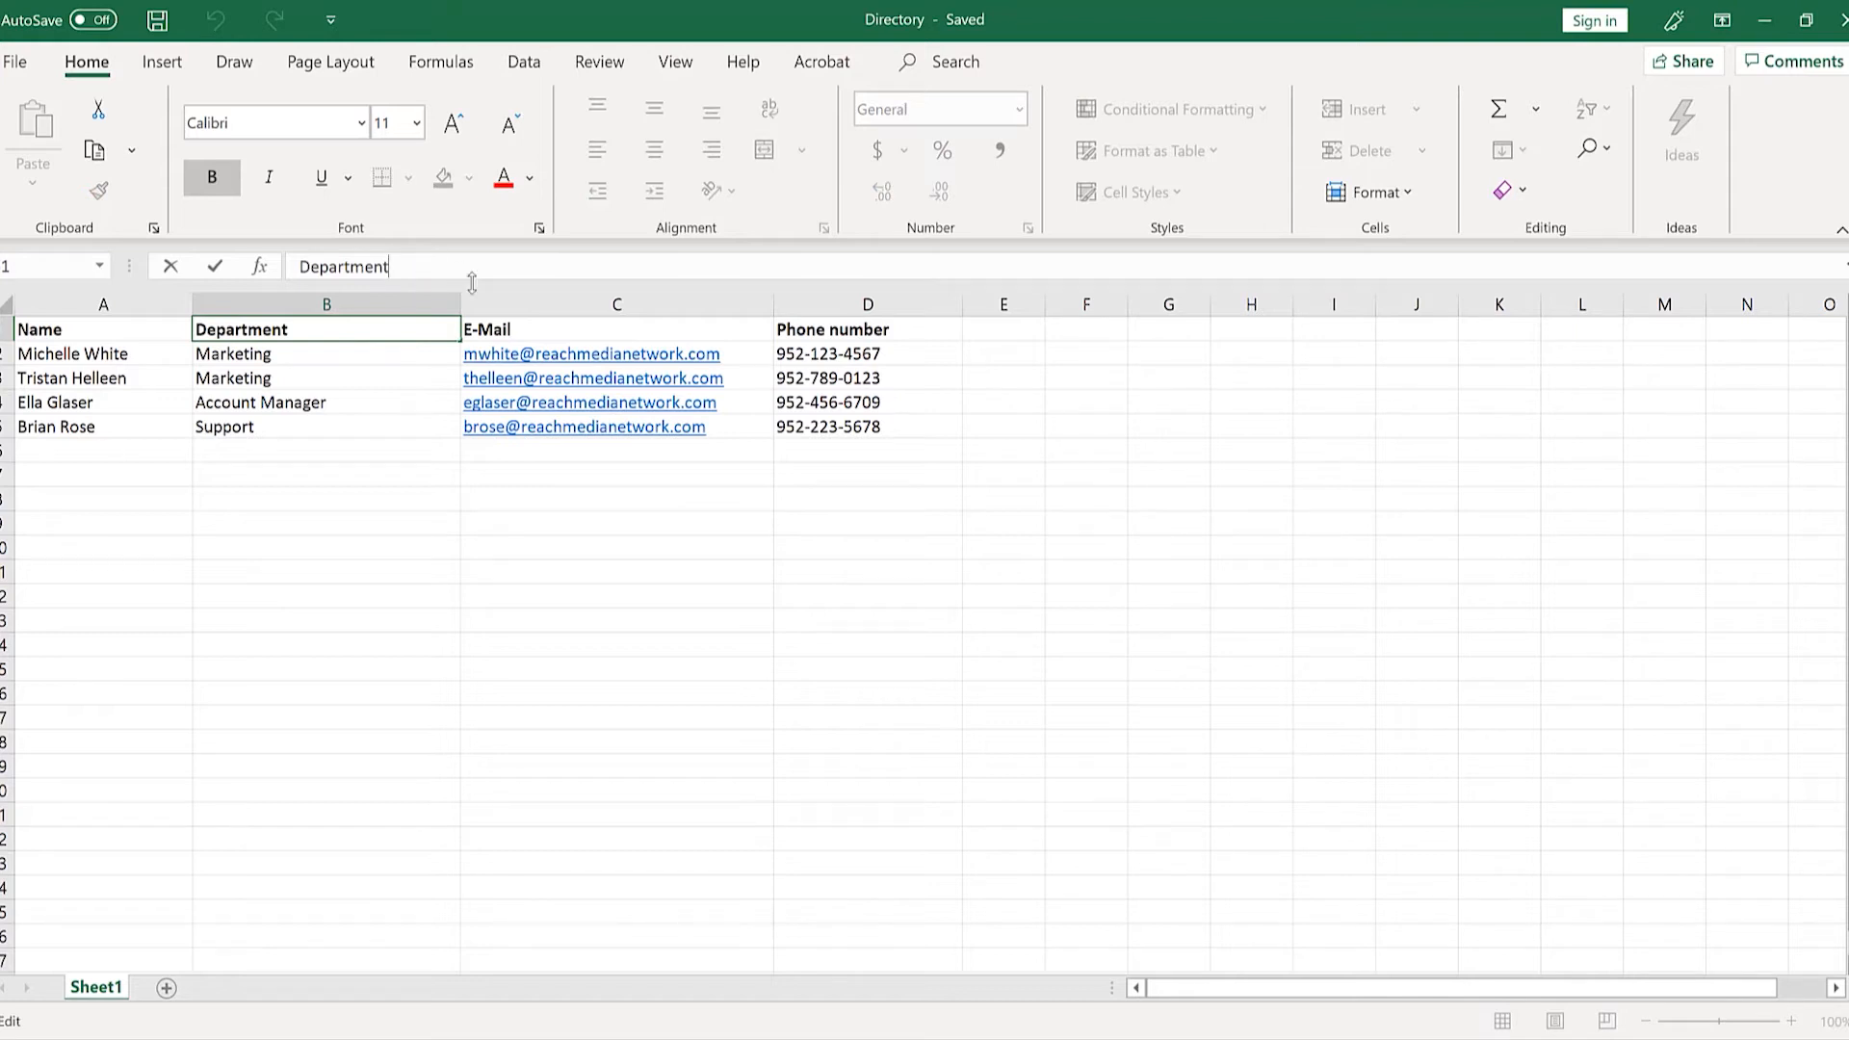
# Change the E-Mail column header in cell C1 to EMail.
pyautogui.click(491, 333)
pyautogui.click(321, 268)
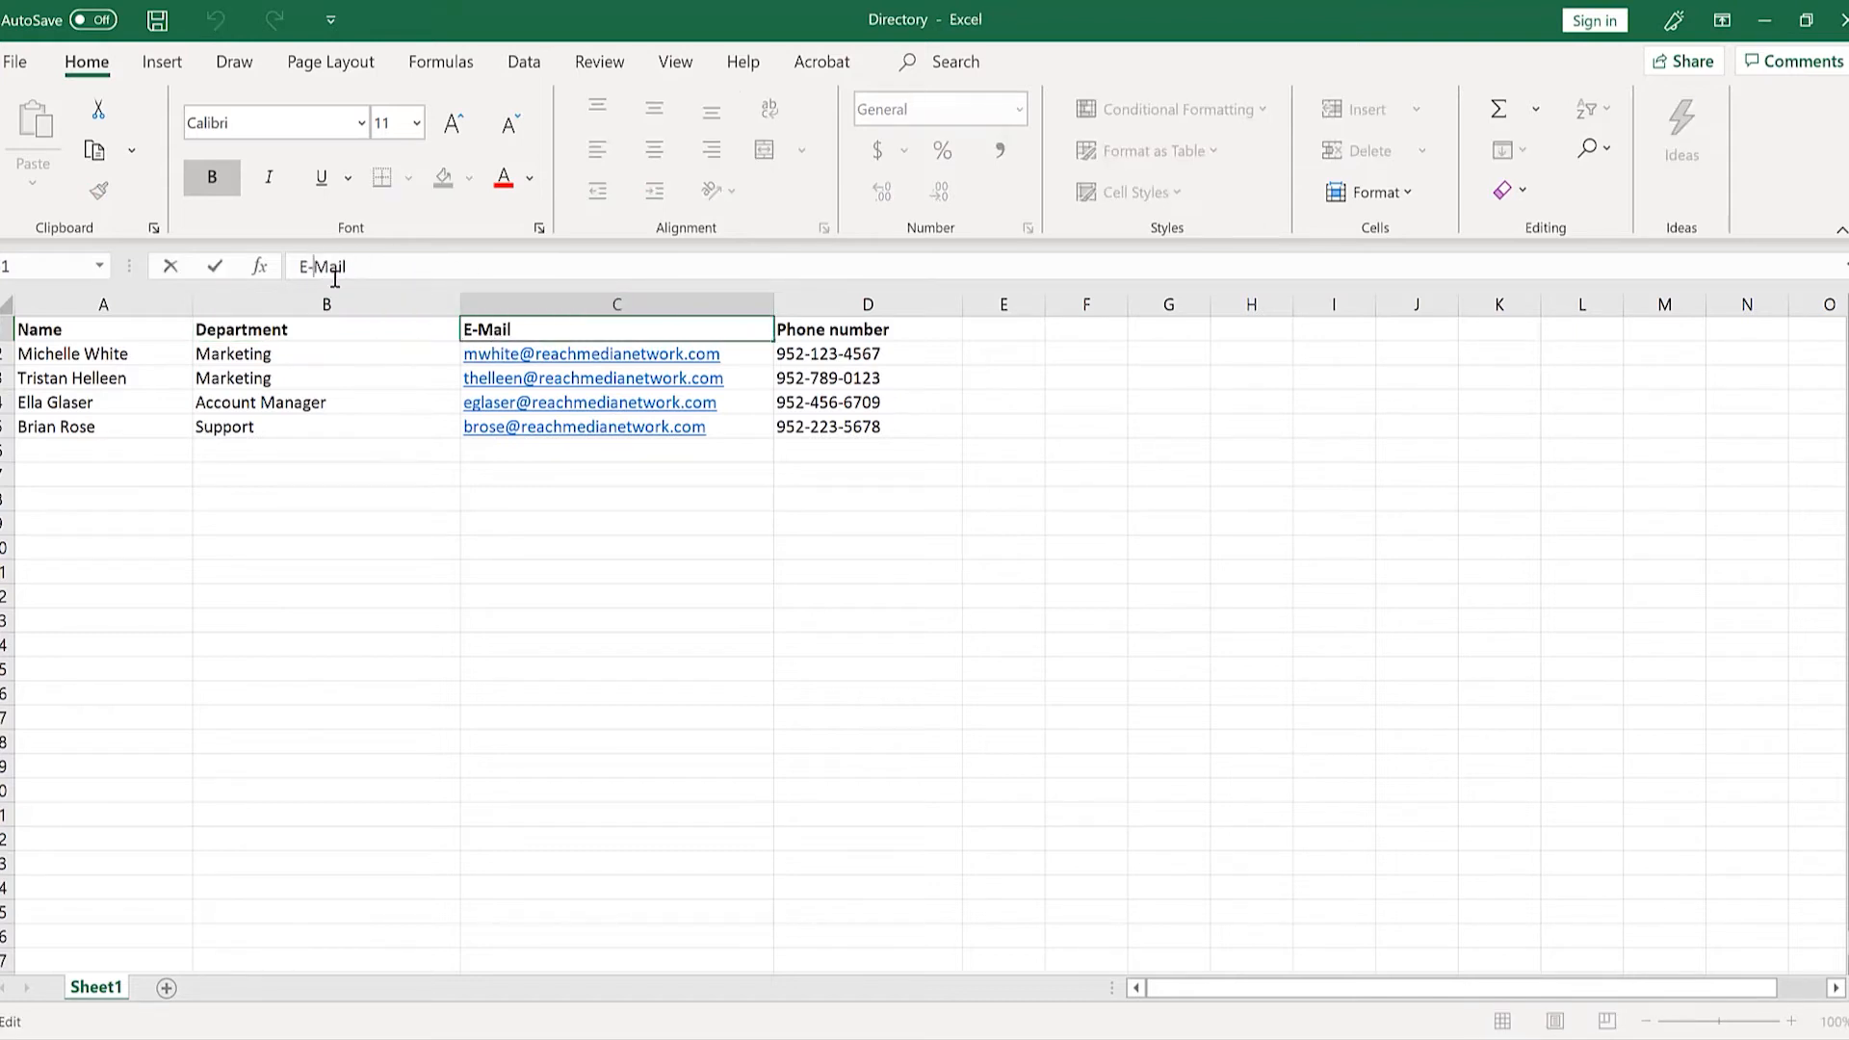
pyautogui.press('BackSpace')
pyautogui.click(429, 450)
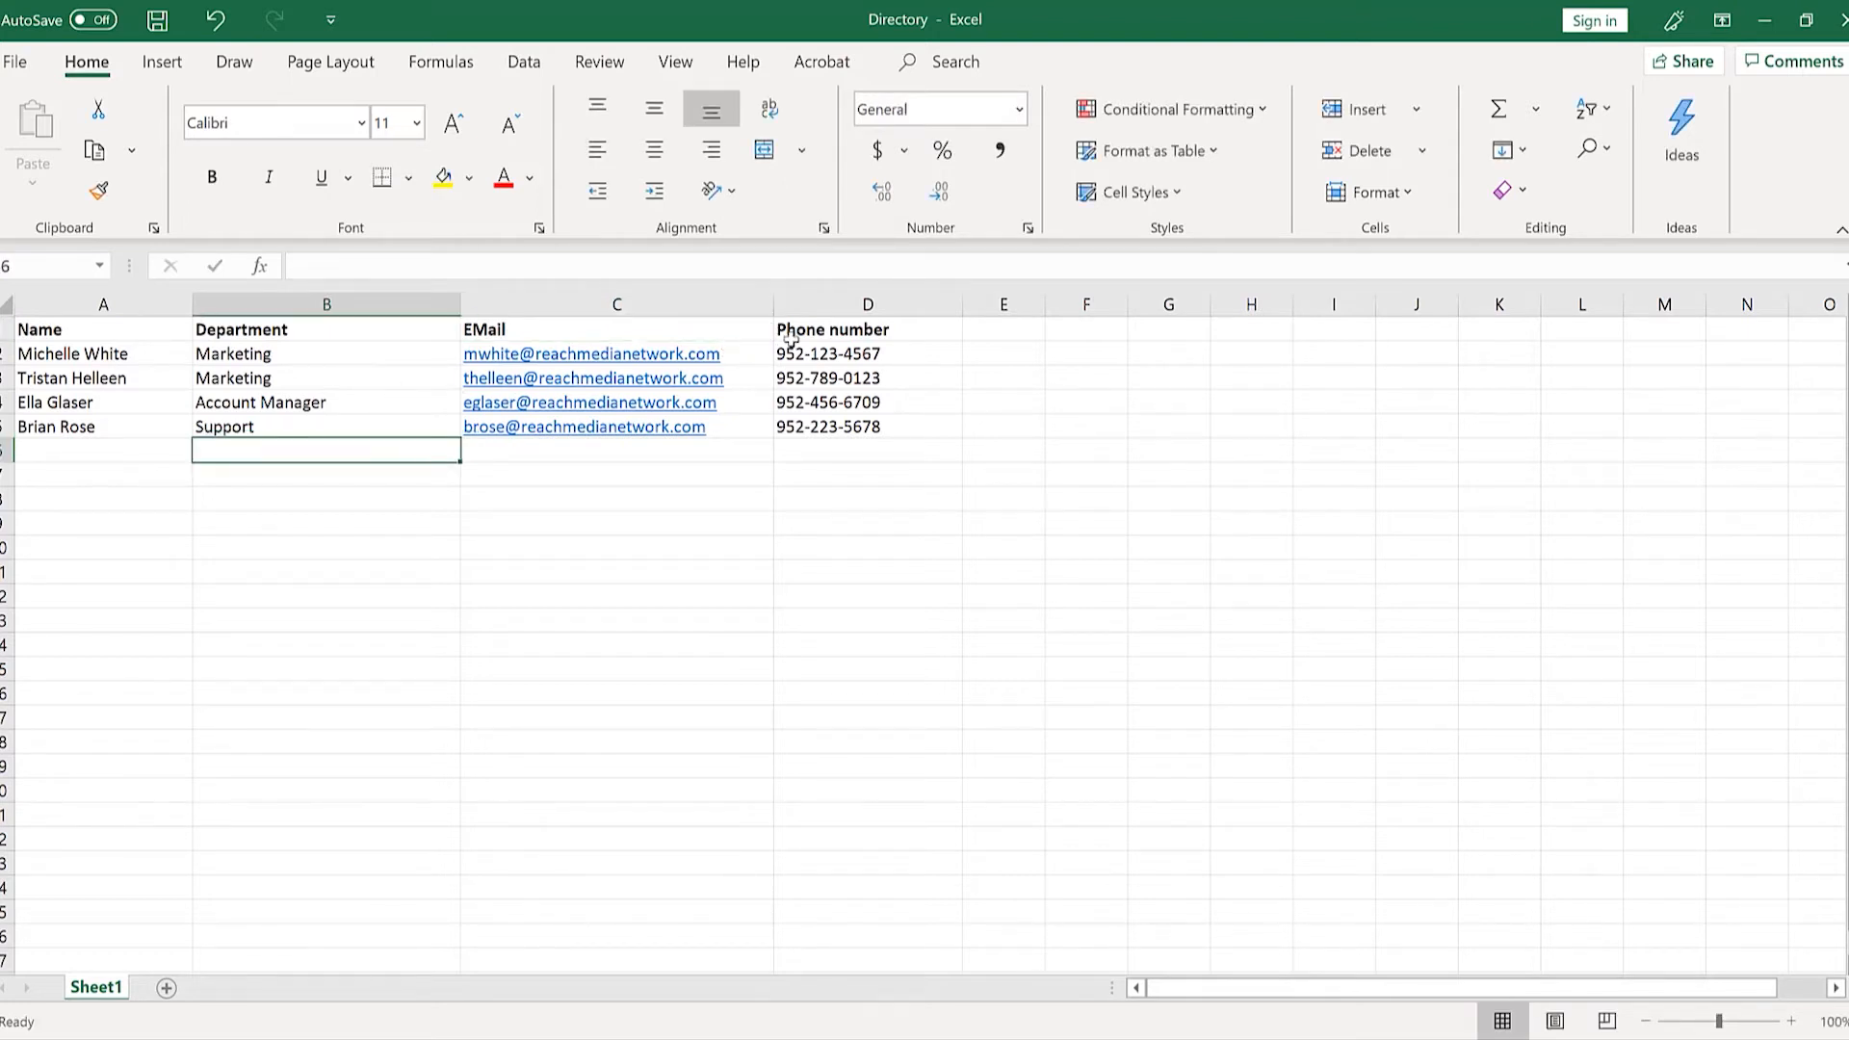
# Check the spelling of the Phone number, Name and Department headers in row 1.
pyautogui.click(829, 331)
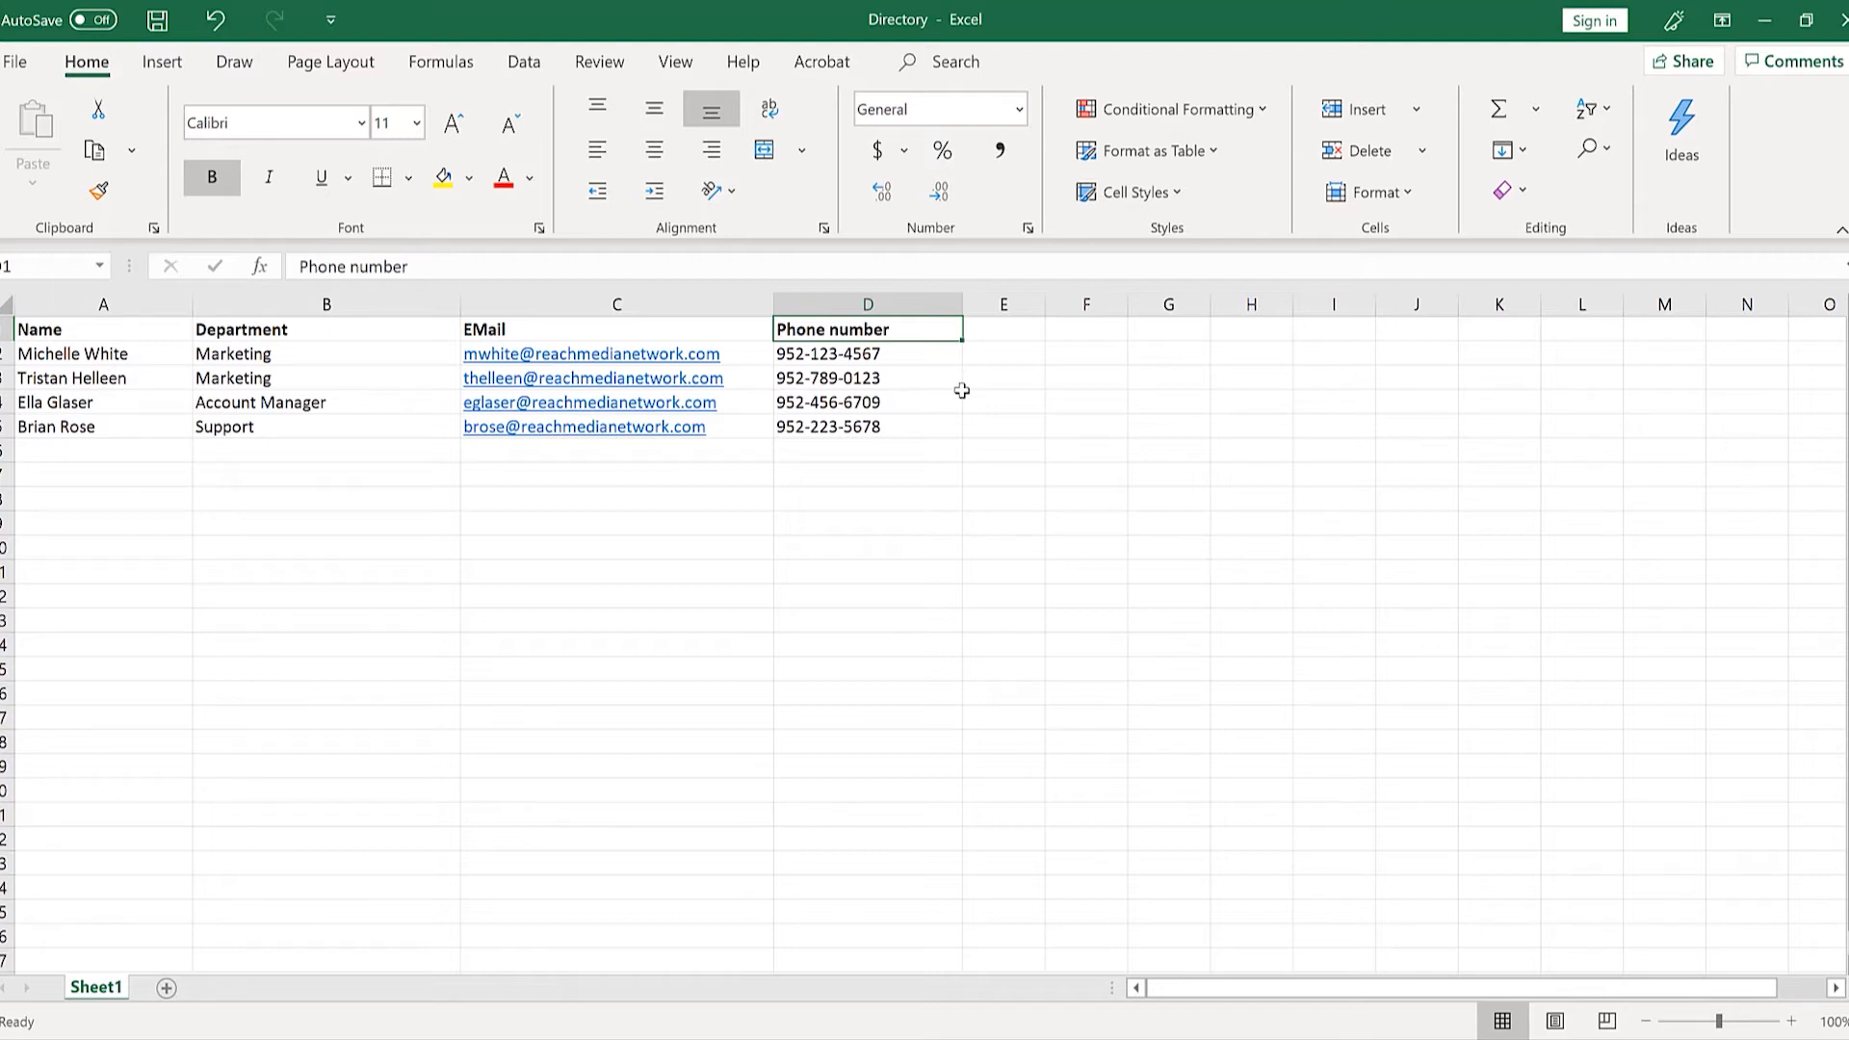
pyautogui.click(133, 331)
pyautogui.click(314, 328)
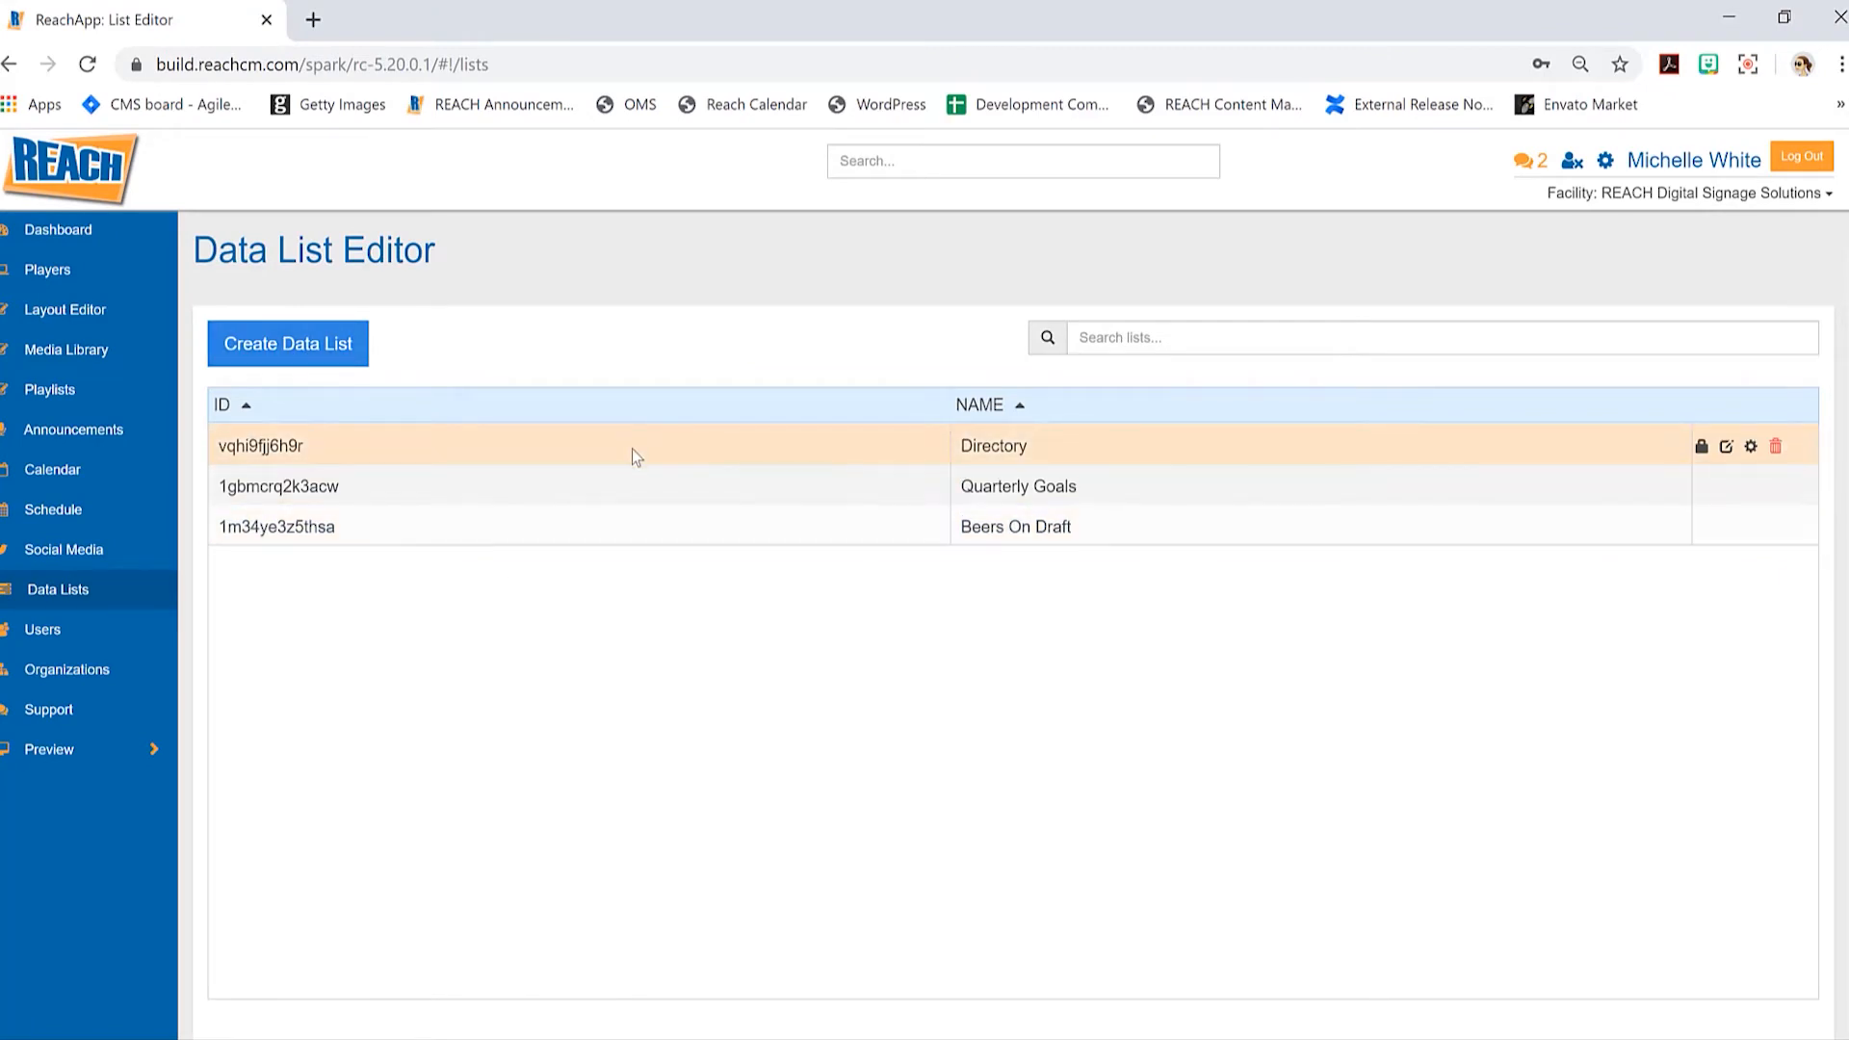
# In the REACH Data List Editor, start a list named Upload Directory and define a Name column with 20% width and Text type.
pyautogui.click(322, 355)
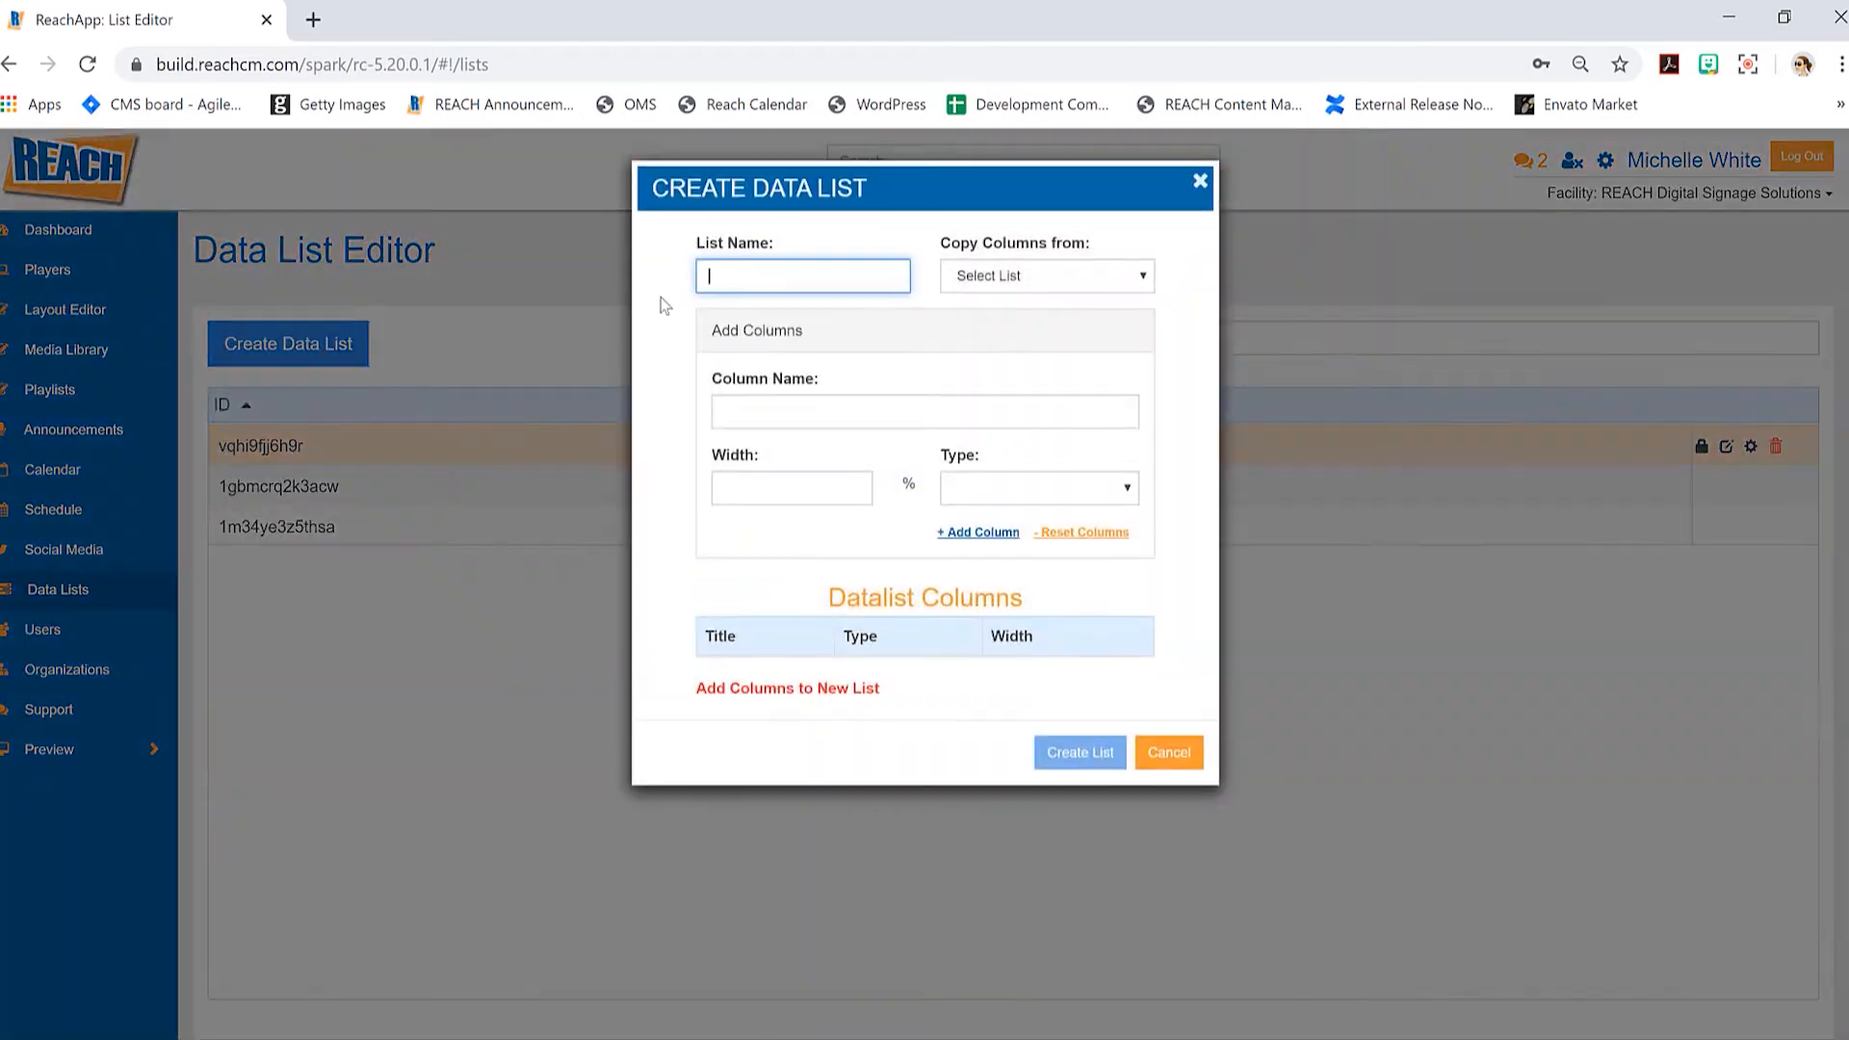
pyautogui.write('Upload Directory')
pyautogui.click(775, 413)
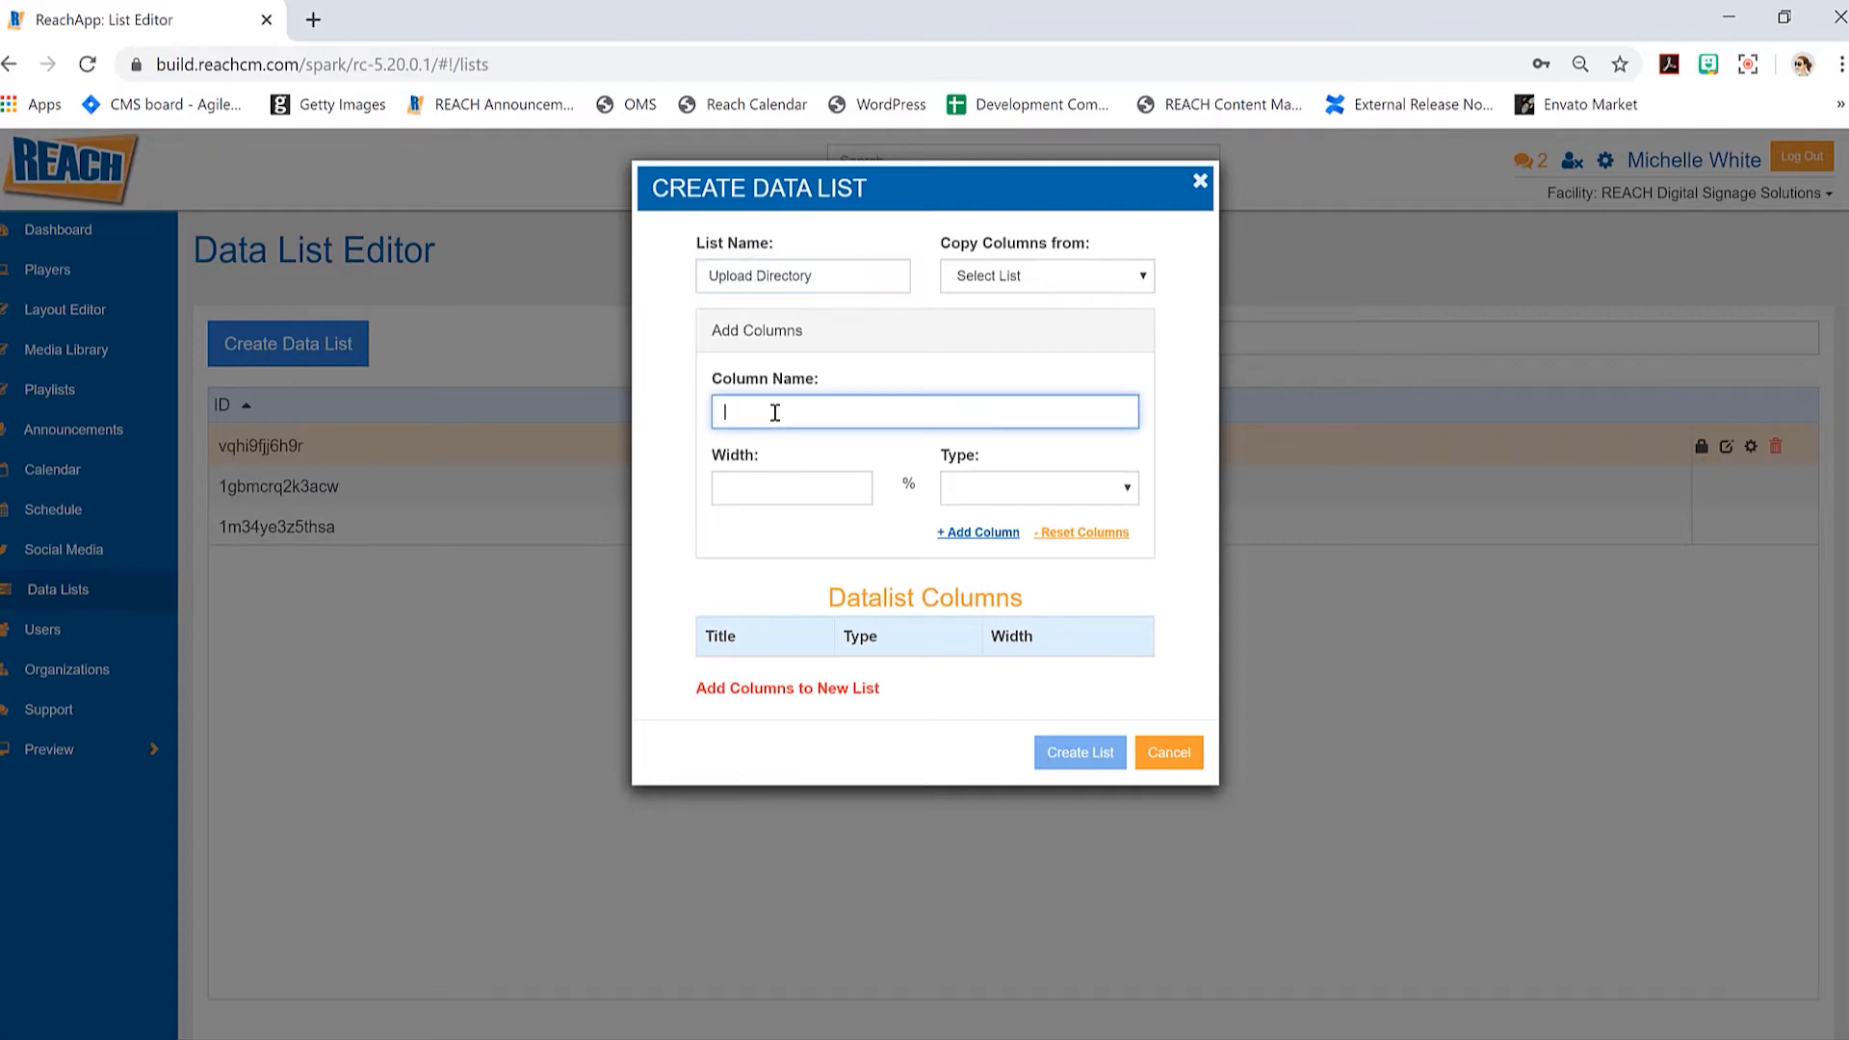
pyautogui.write('Name')
pyautogui.click(746, 496)
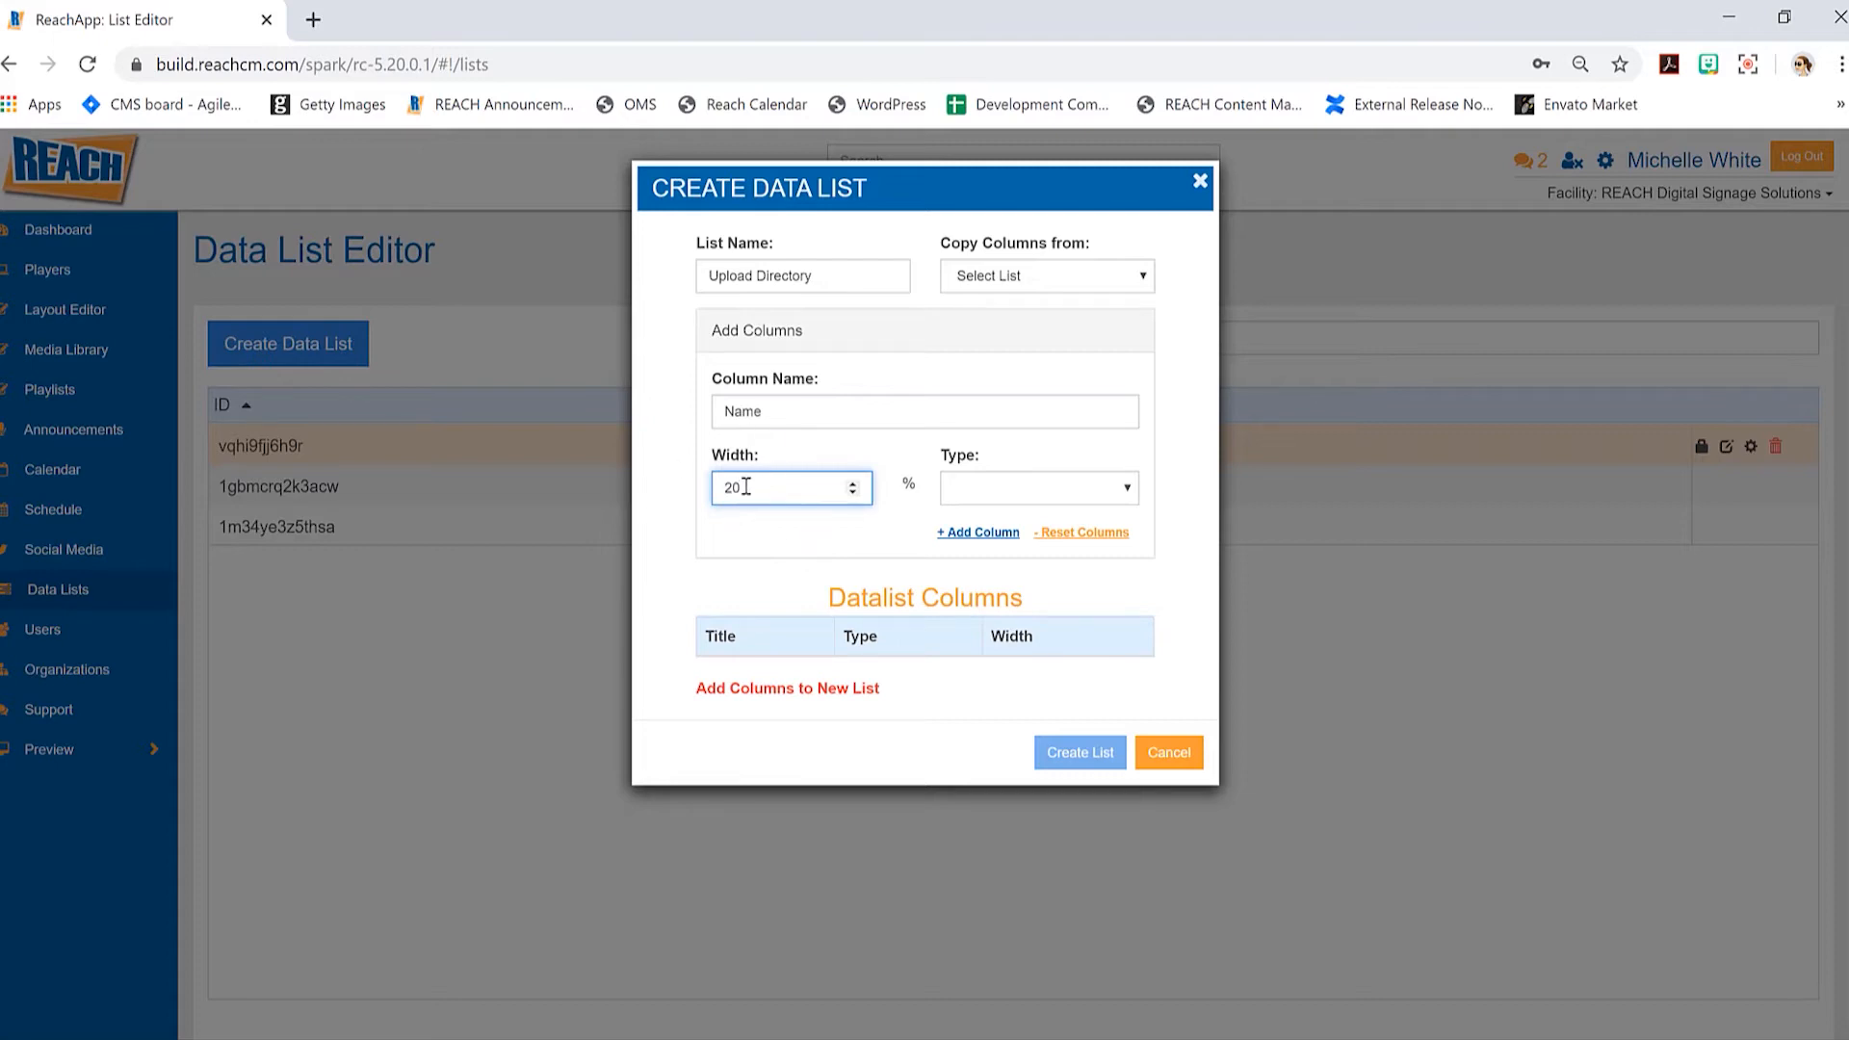
pyautogui.click(980, 493)
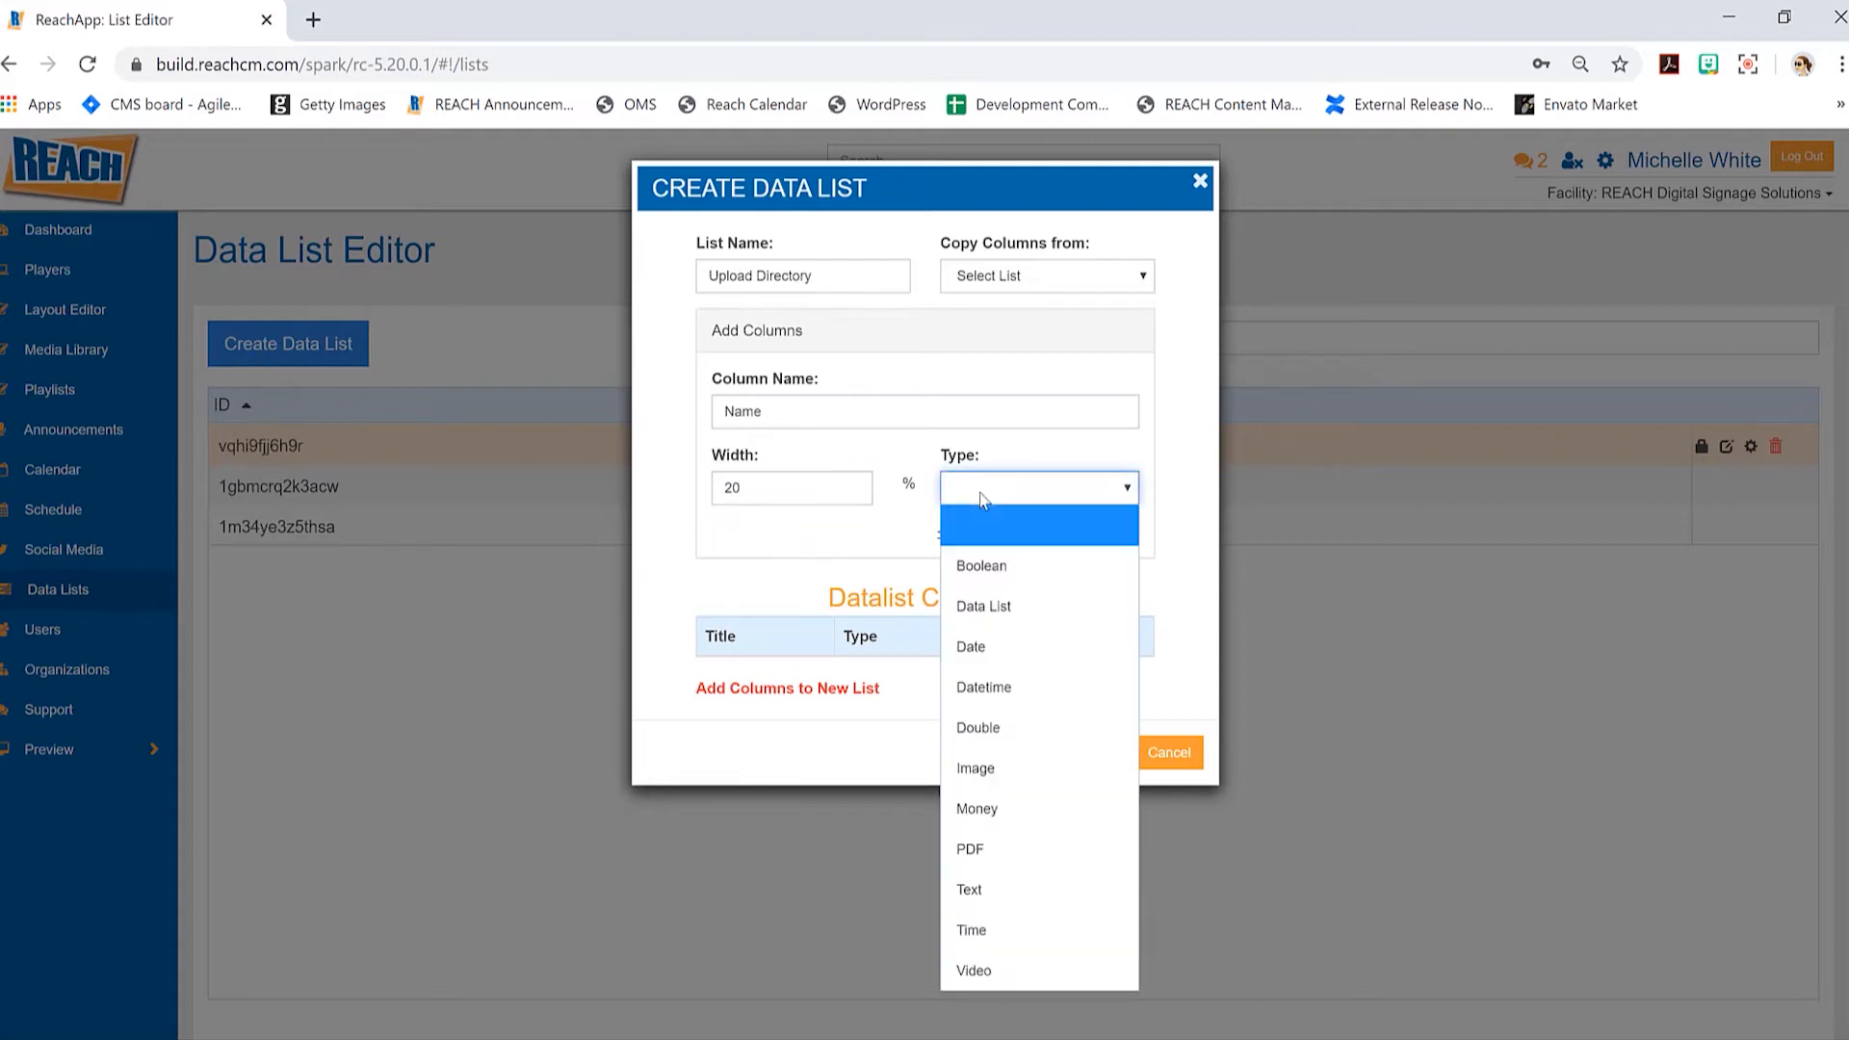
pyautogui.click(1012, 886)
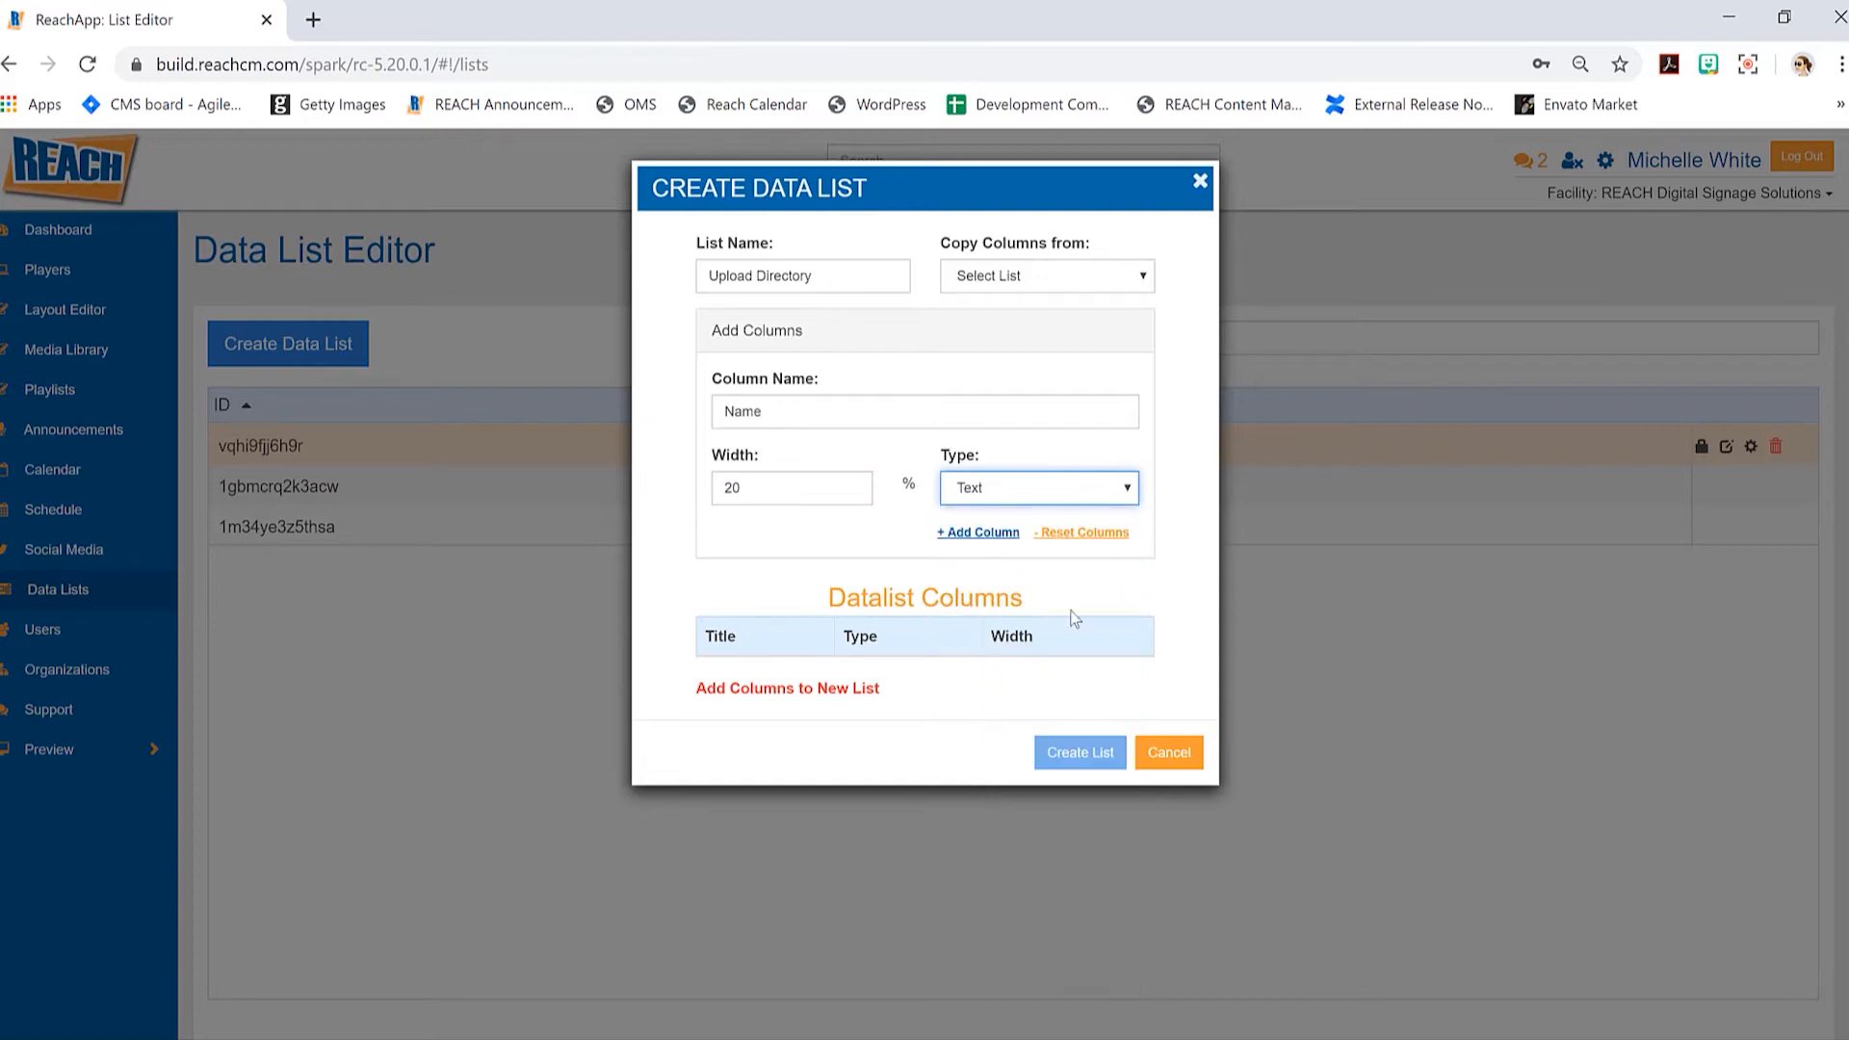
# Switch to the Excel directory spreadsheet and examine the empty column E next to the phone numbers.
pyautogui.hotkey('alt', 'Tab')
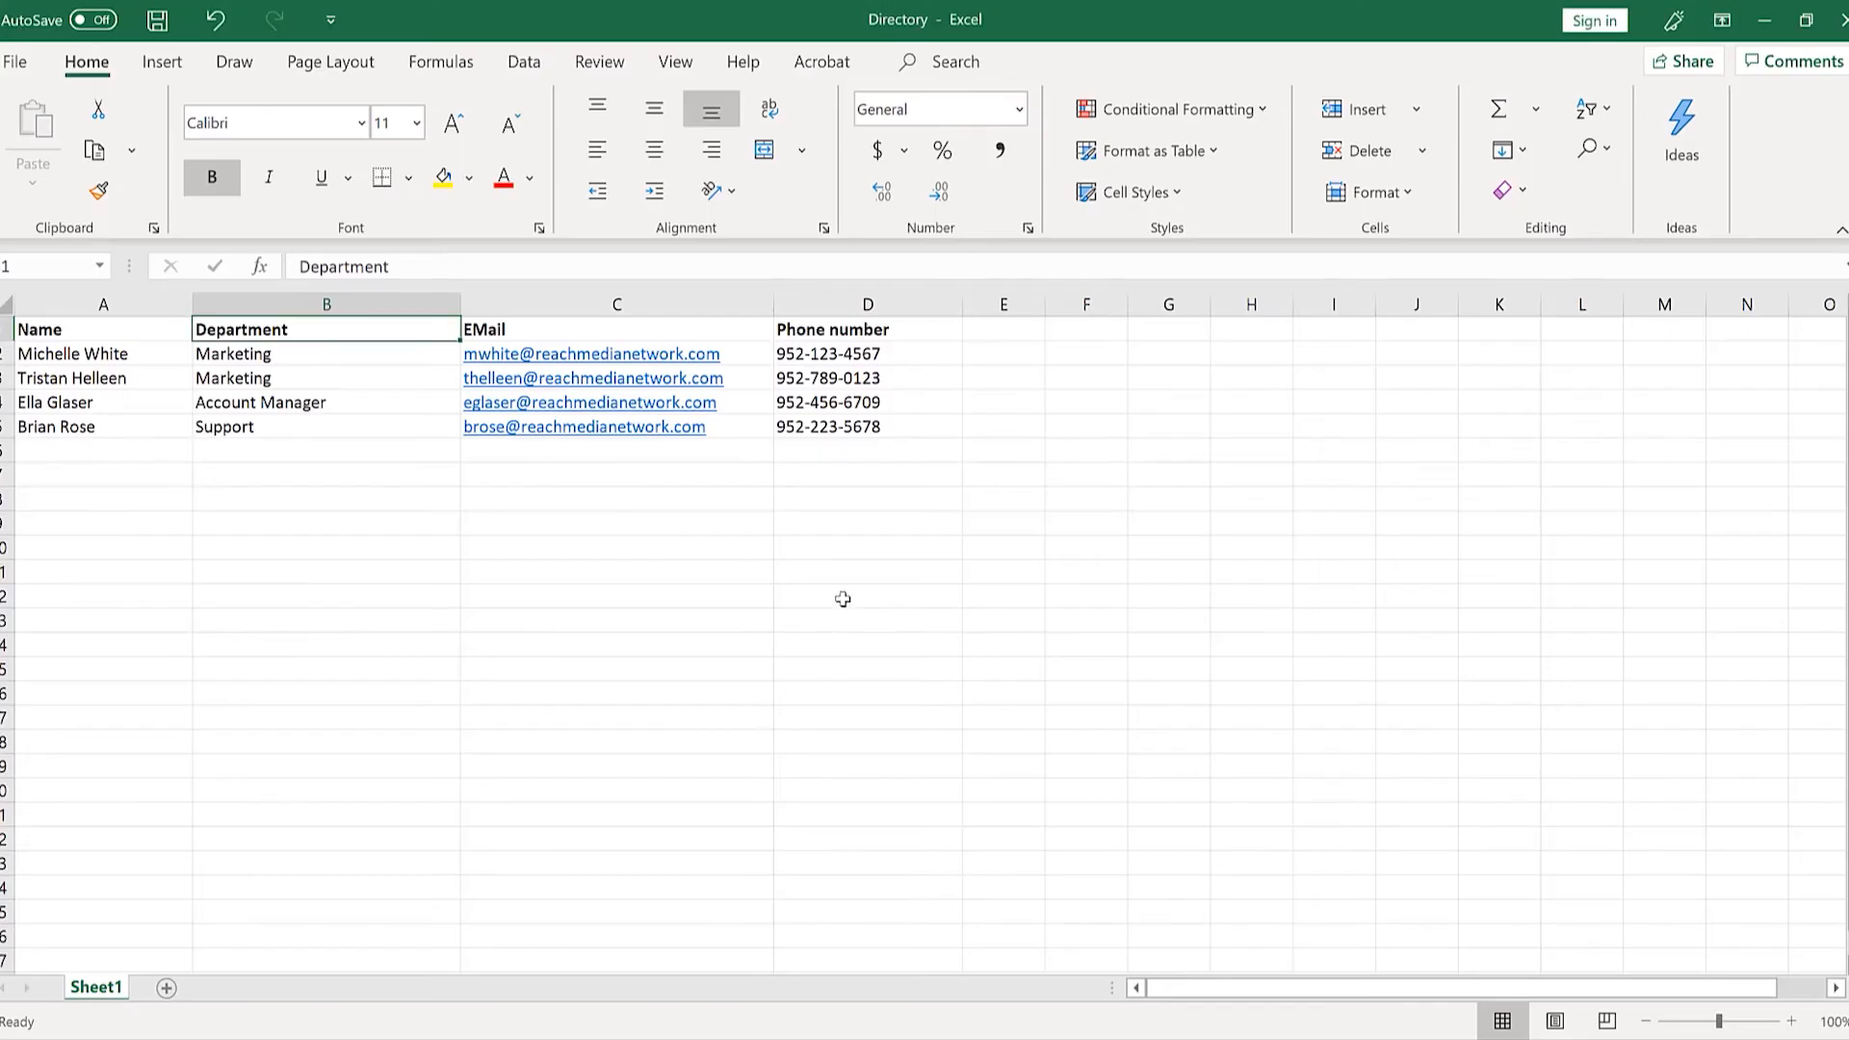
pyautogui.click(1002, 330)
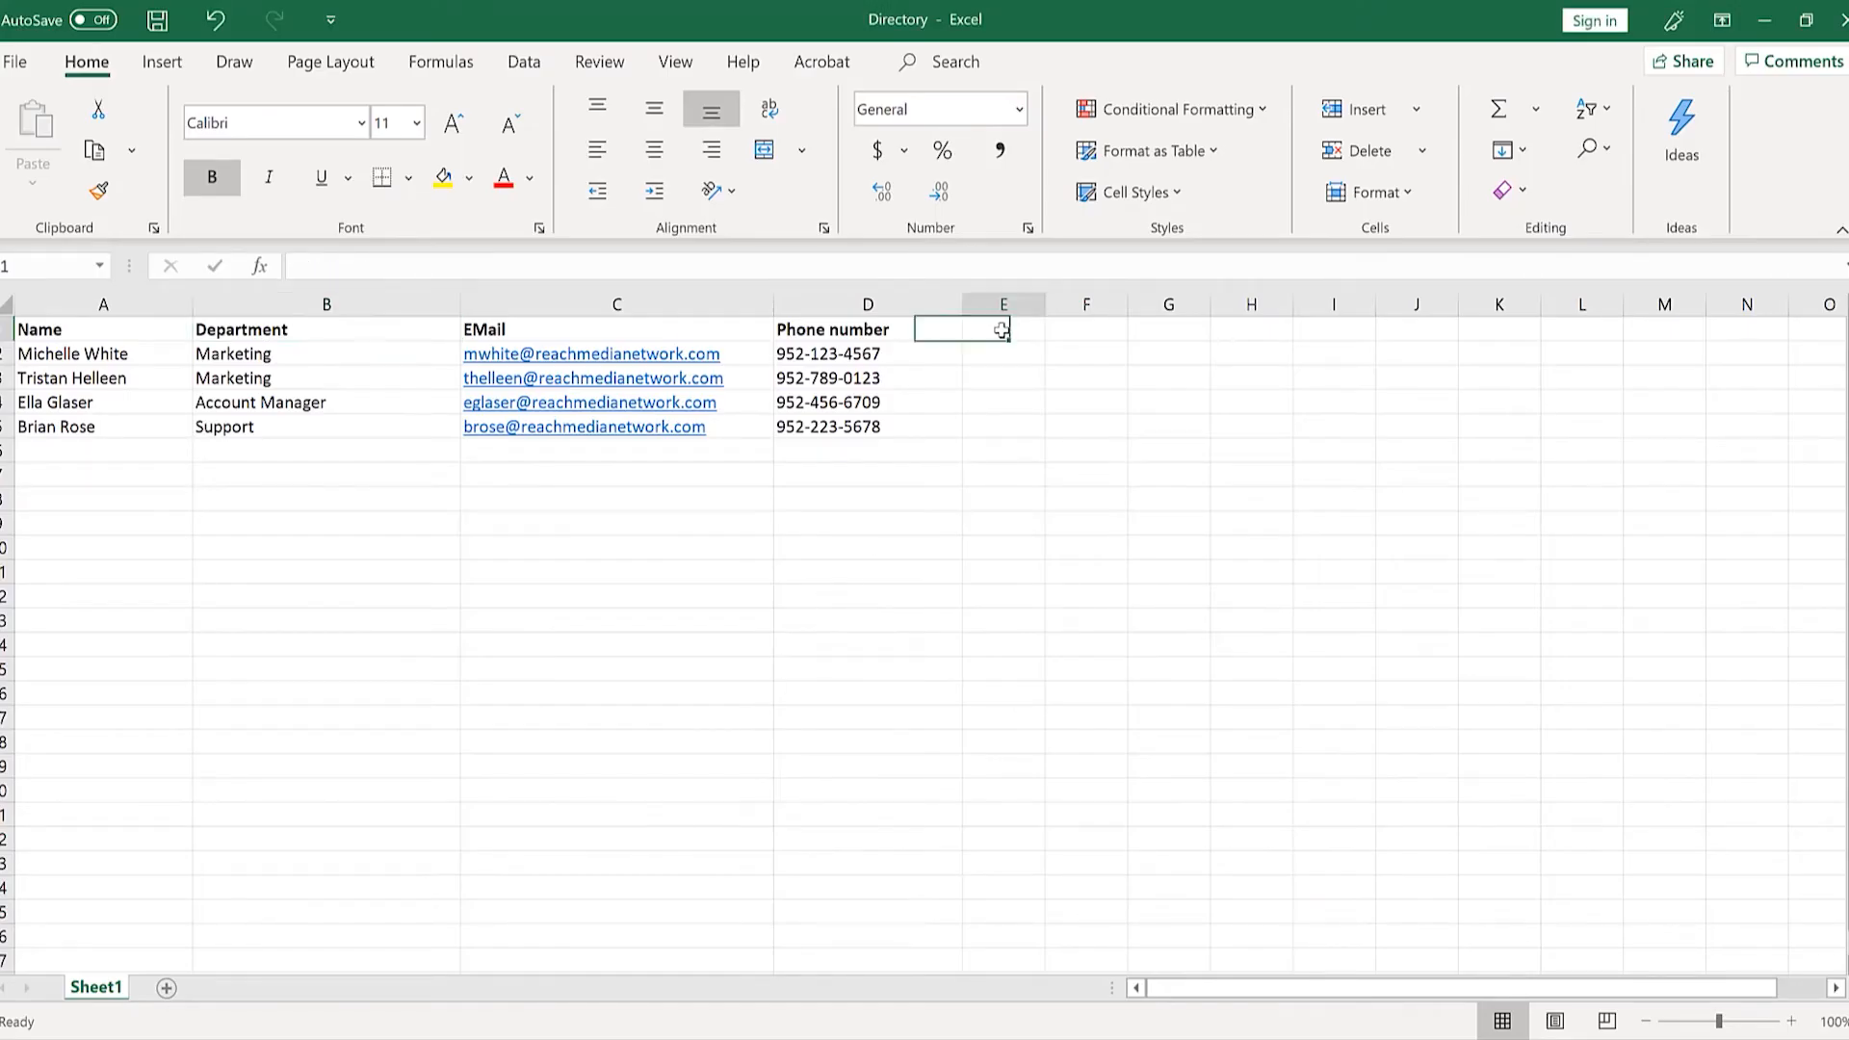
pyautogui.click(1008, 395)
pyautogui.click(1008, 435)
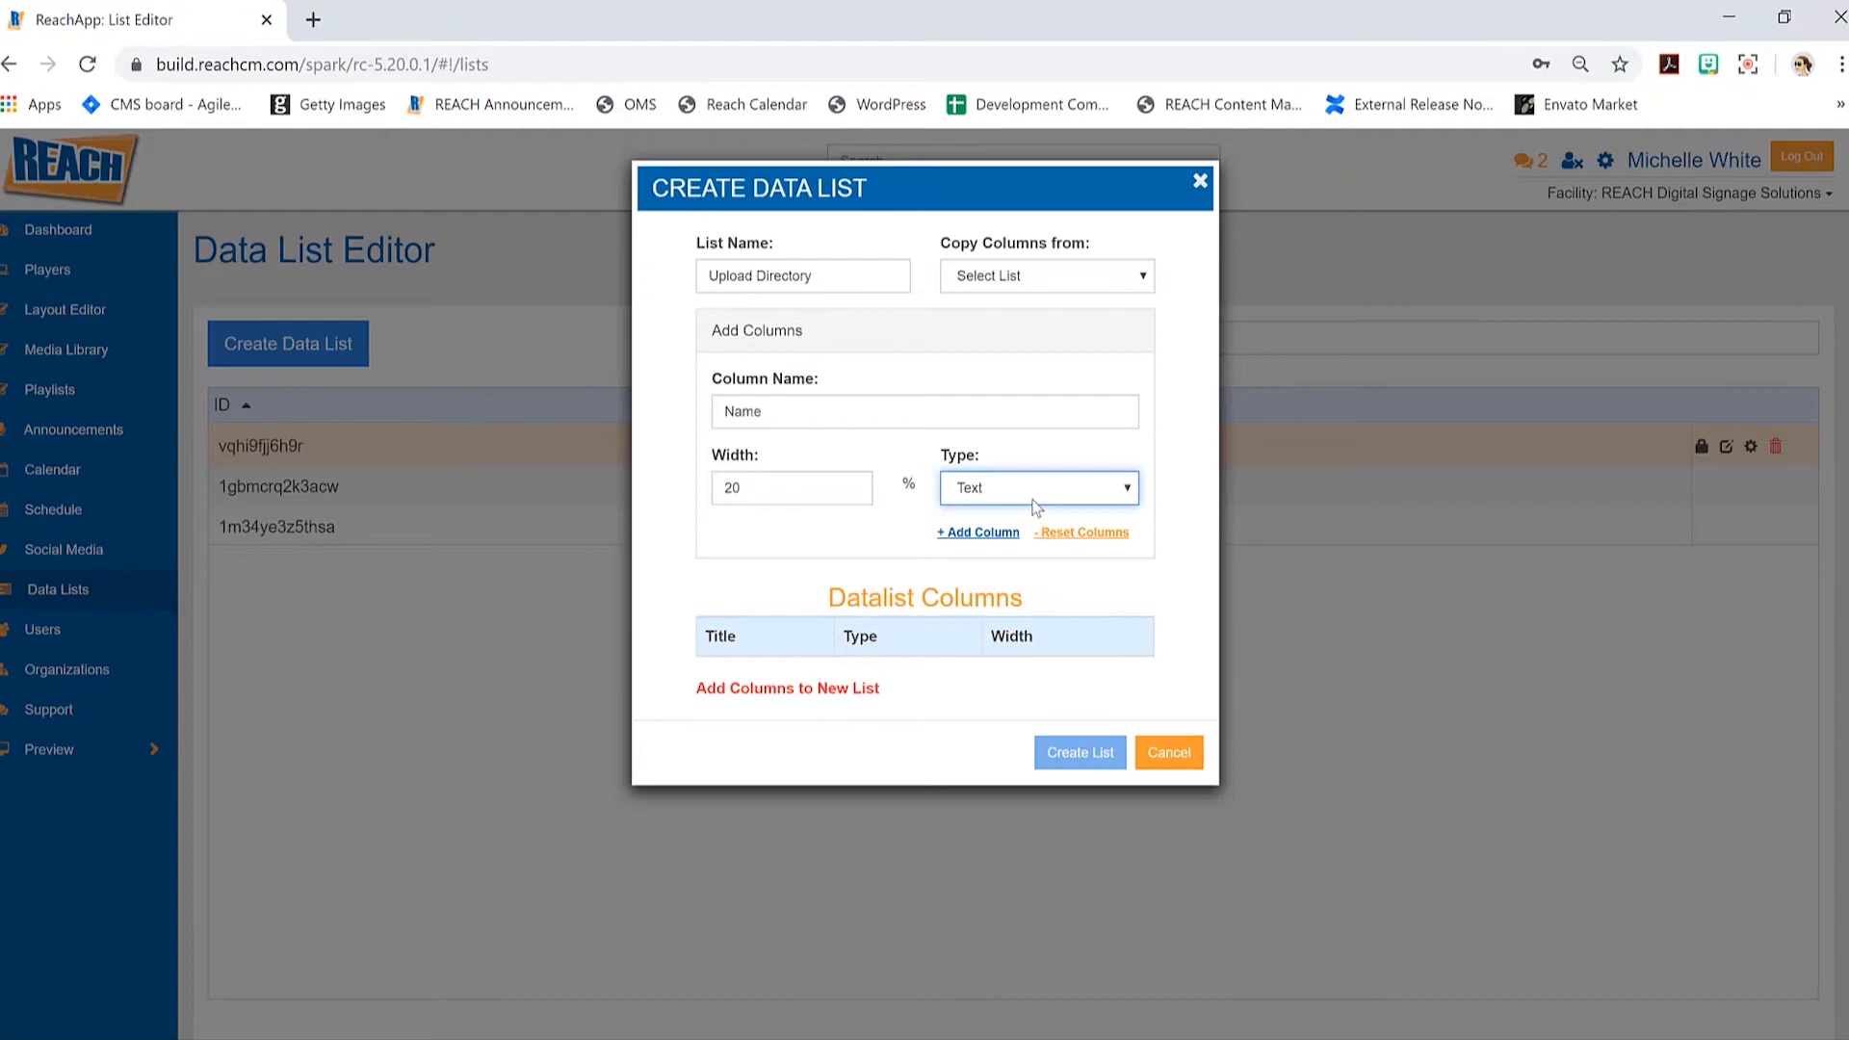
# Back in the REACH data list dialog, keep Text as the type and add the Name column to the list.
pyautogui.click(1037, 487)
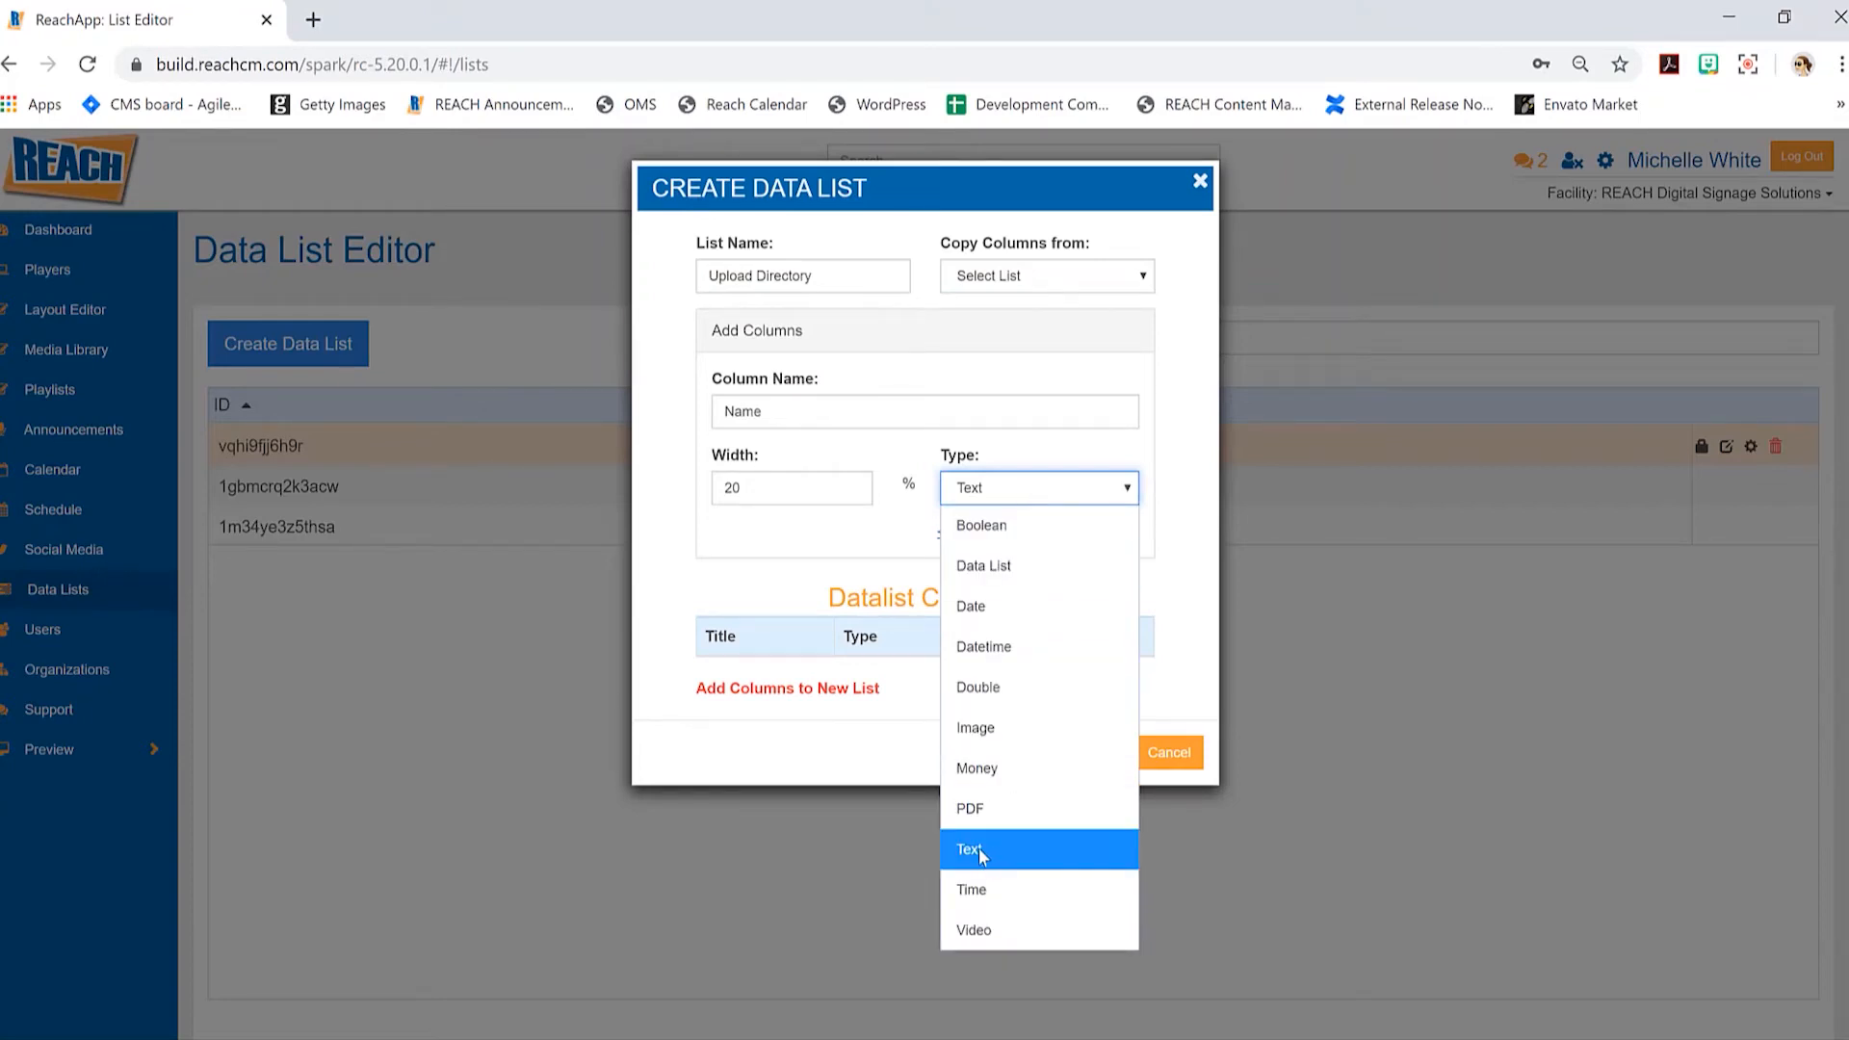
pyautogui.click(1387, 1038)
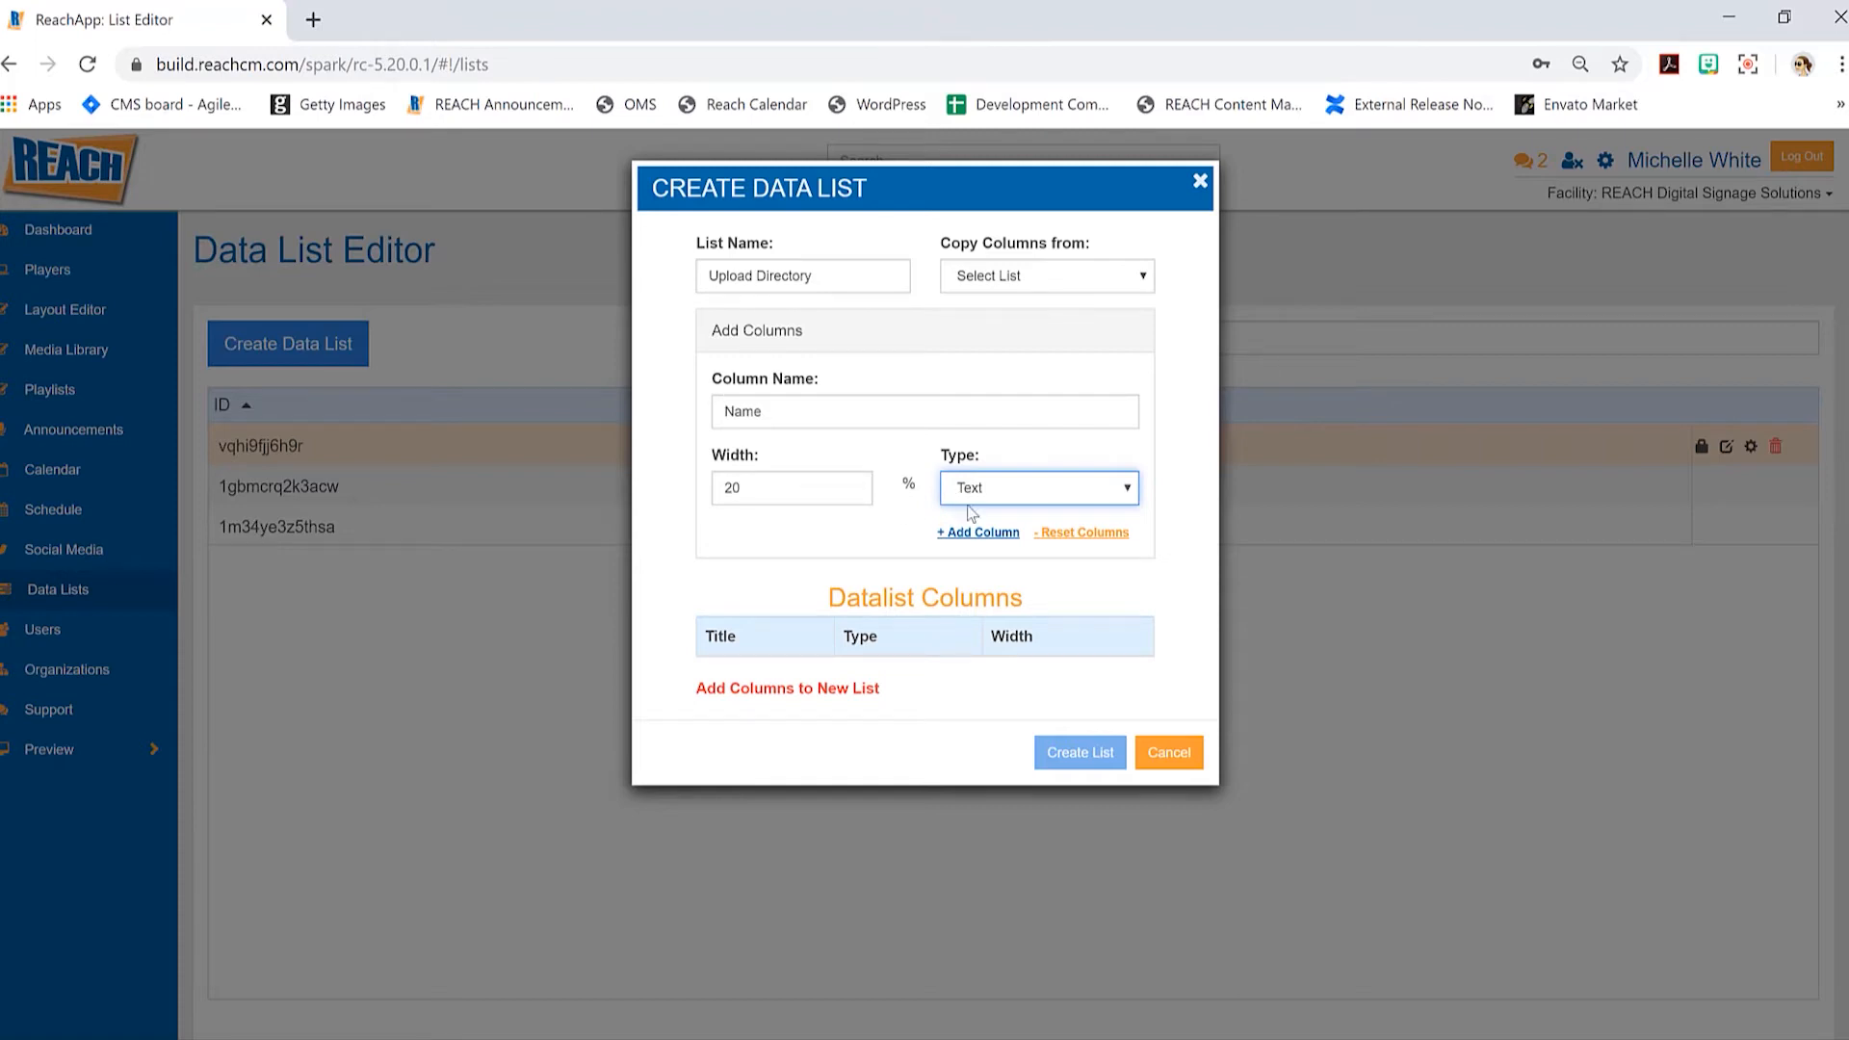
pyautogui.click(978, 533)
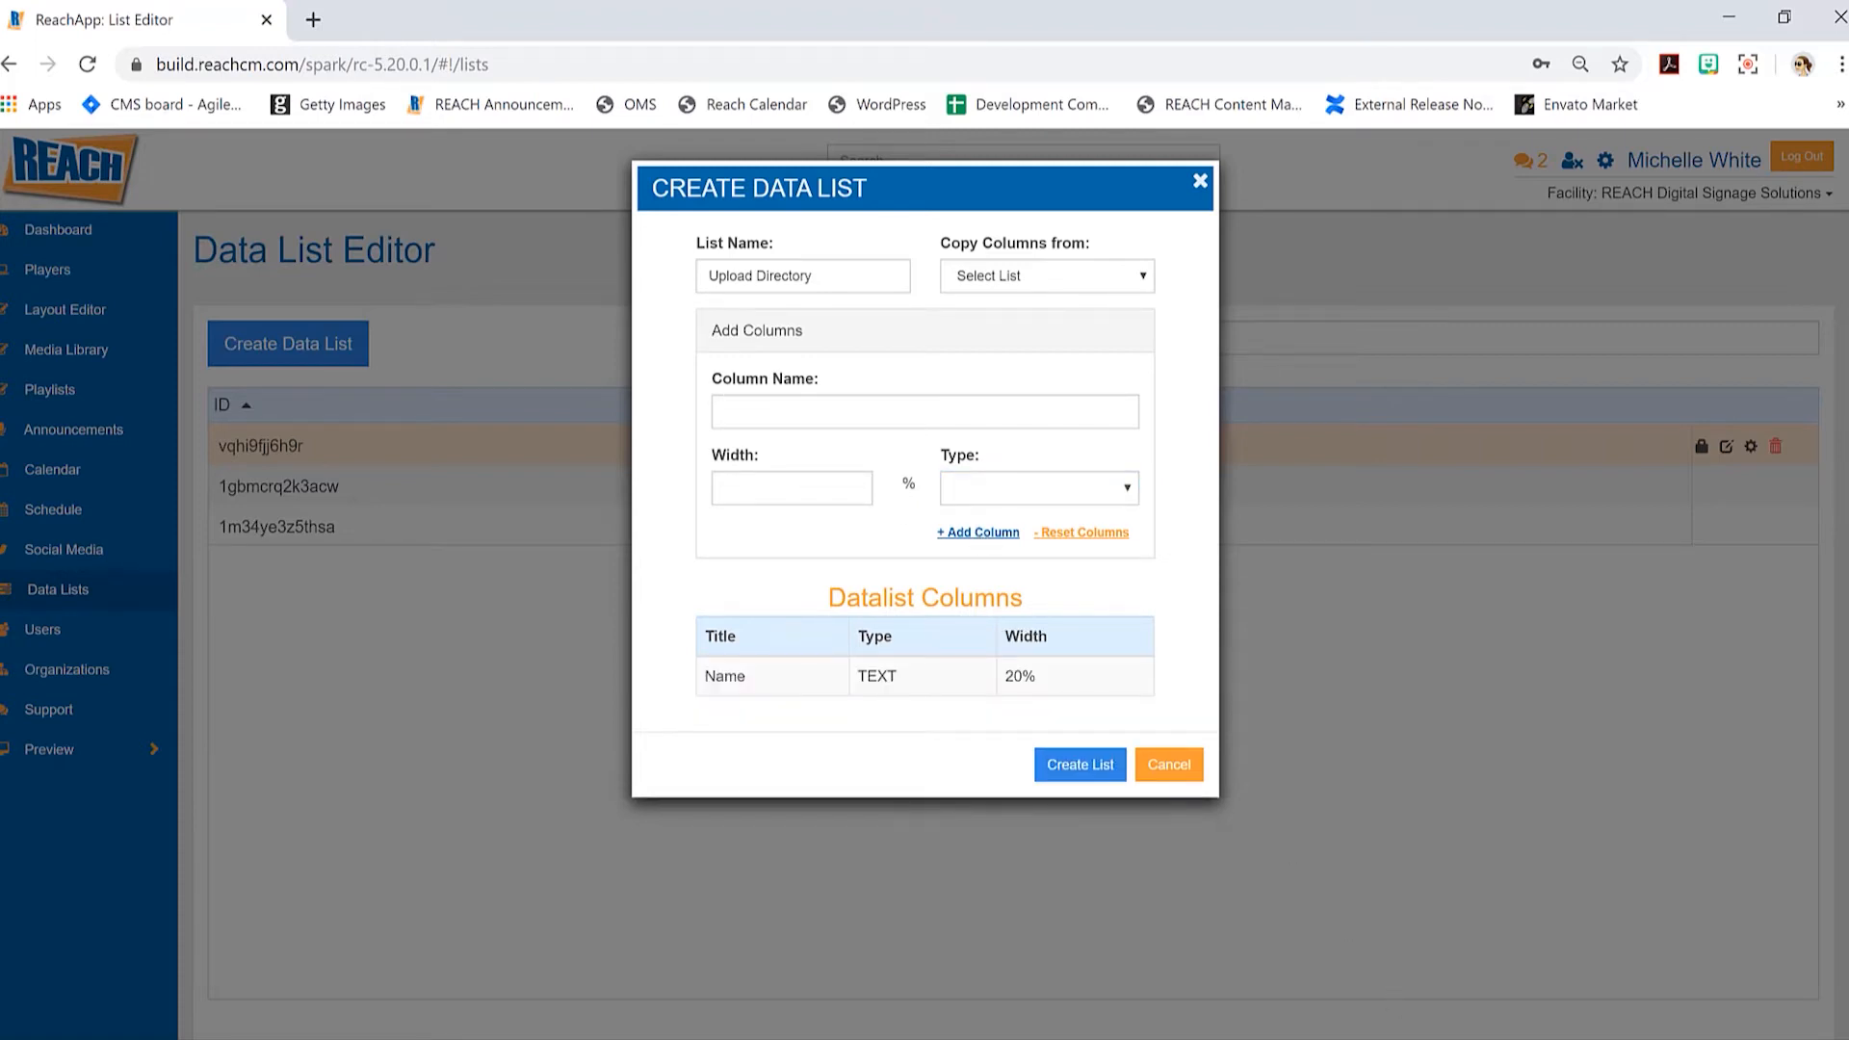
# Check the second header in the Excel spreadsheet and add a matching Department column to the REACH list with width 0 and Text type.
pyautogui.hotkey('alt', 'Tab')
pyautogui.click(257, 330)
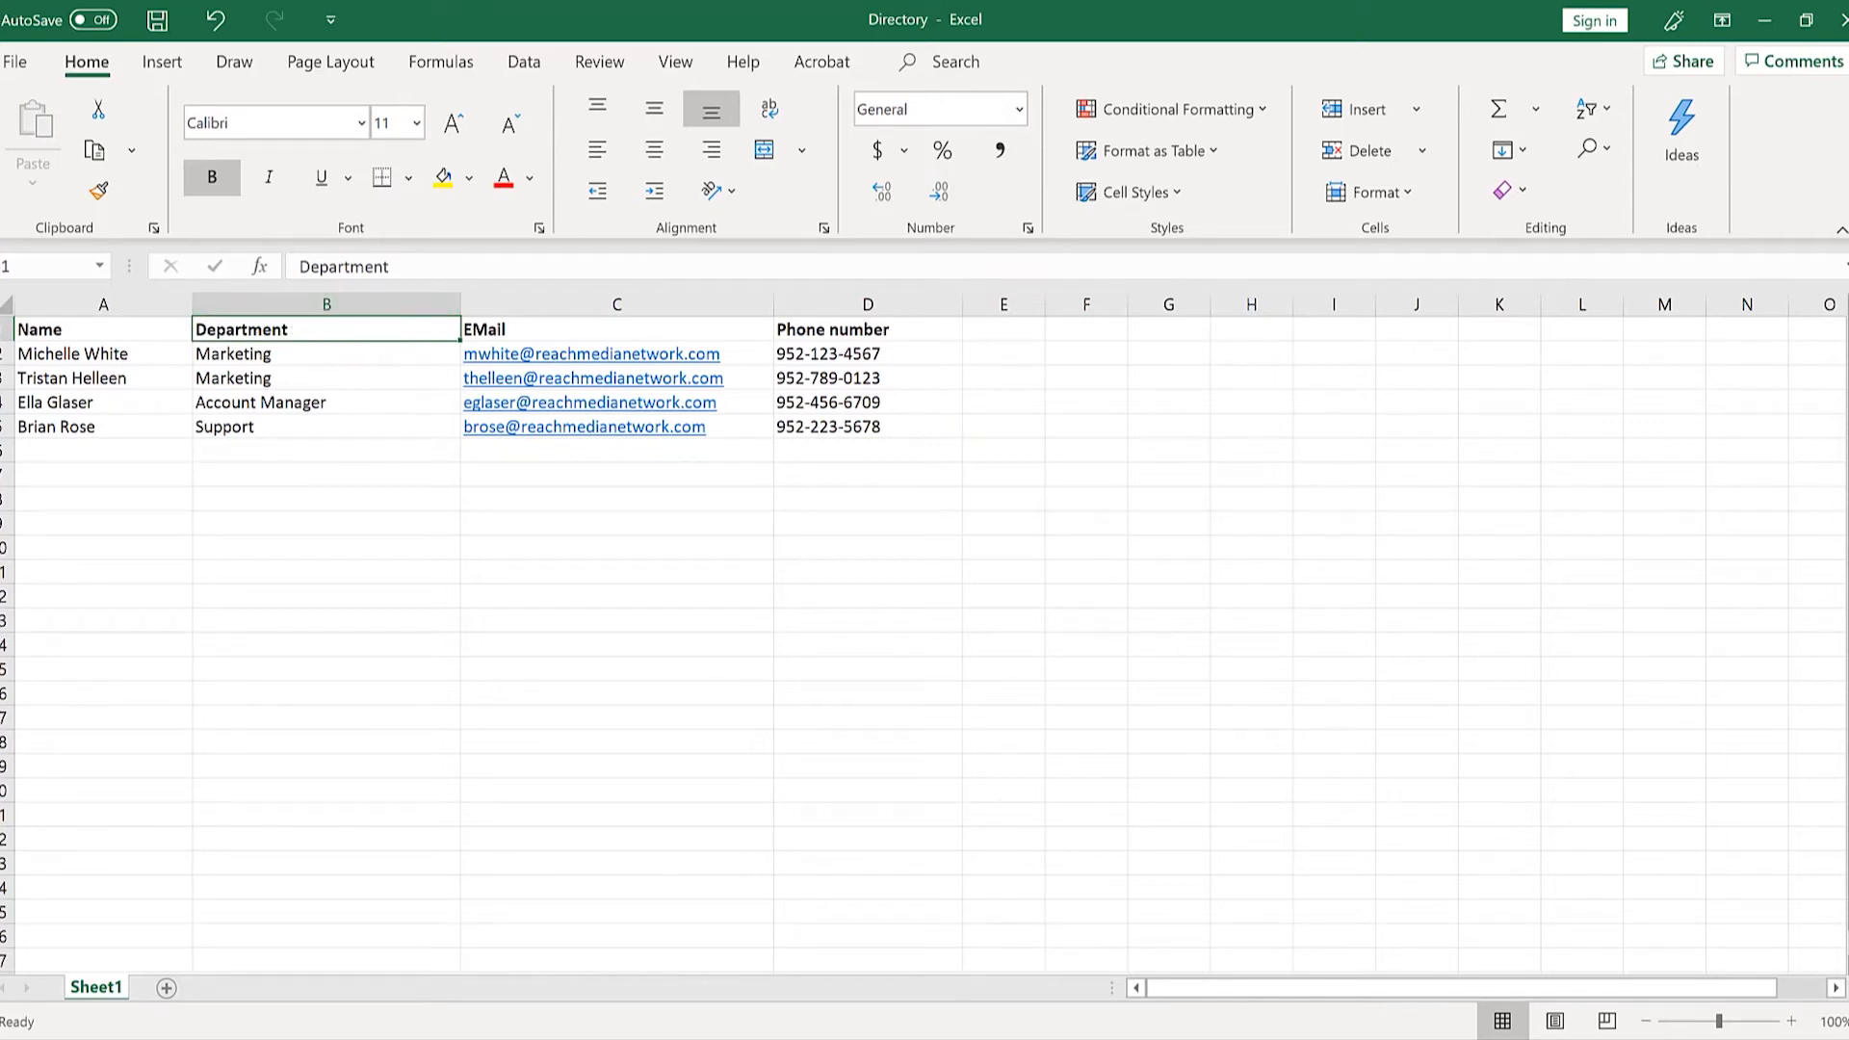
pyautogui.hotkey('alt', 'Tab')
pyautogui.click(804, 410)
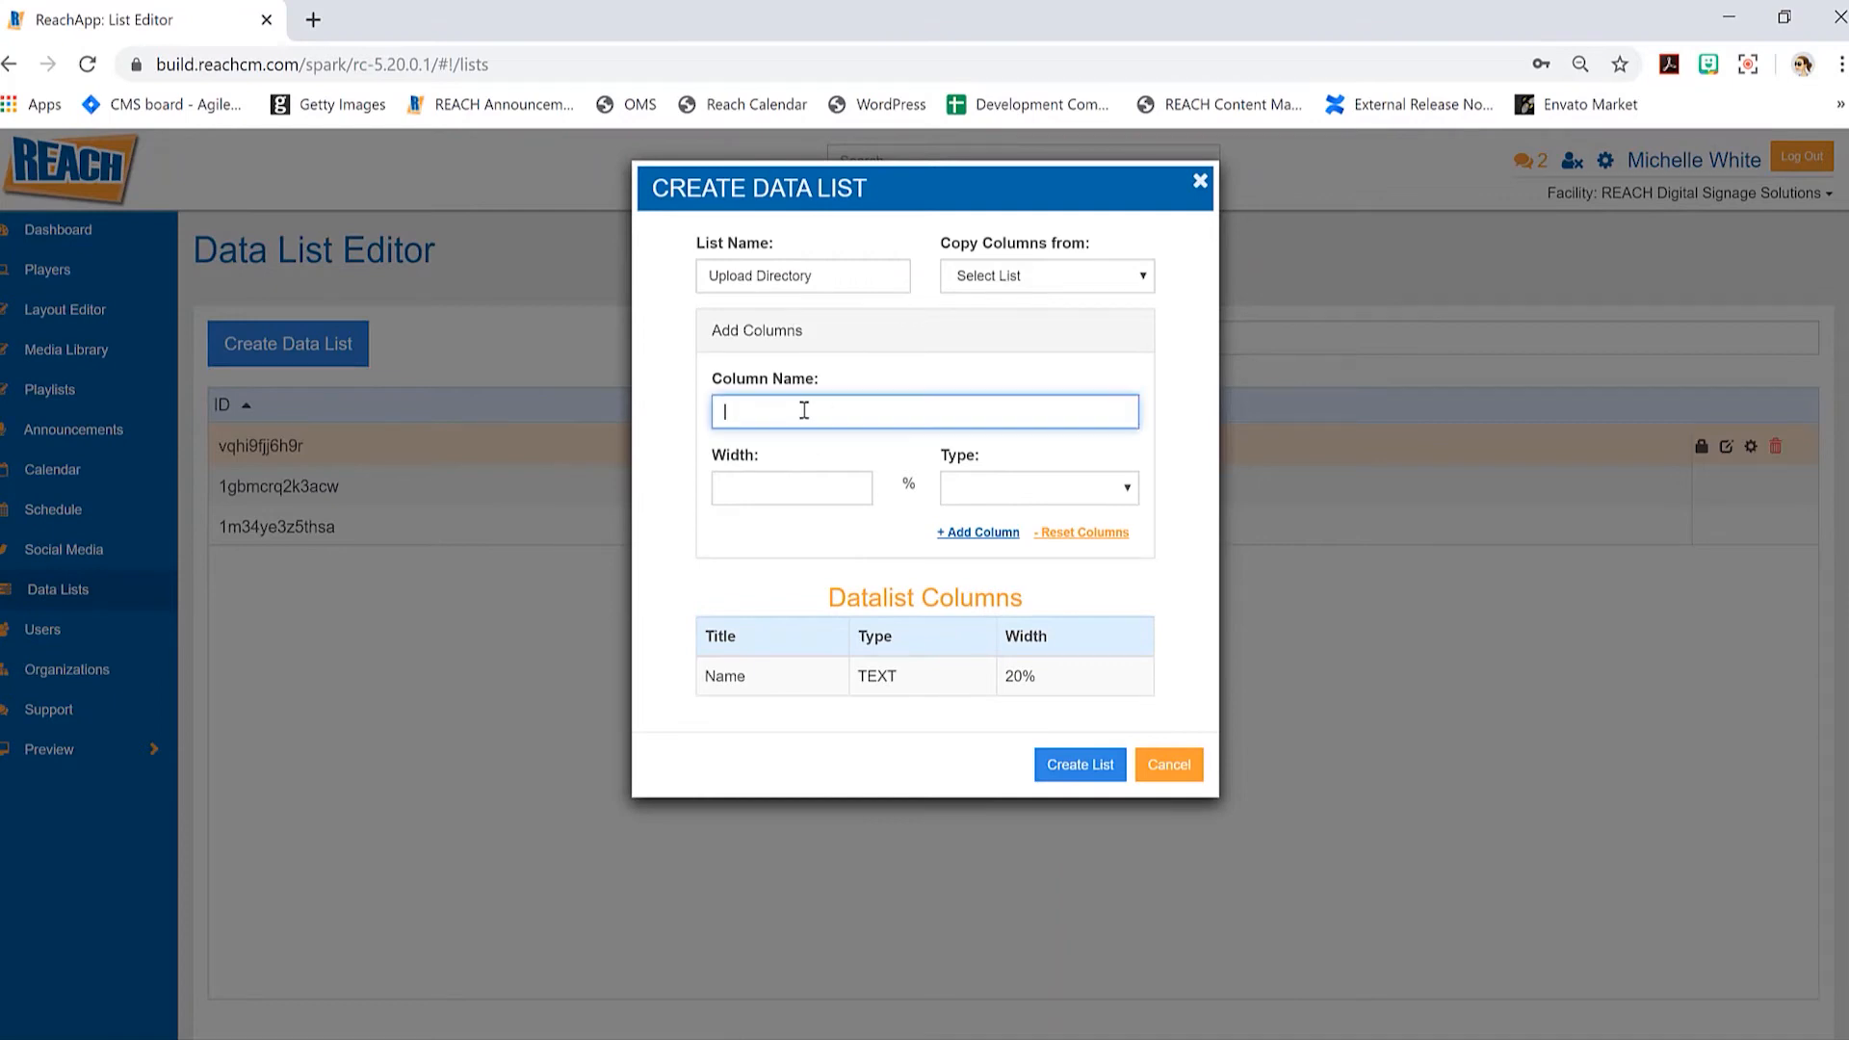
pyautogui.write('Department')
pyautogui.click(767, 490)
pyautogui.write('0')
pyautogui.click(954, 491)
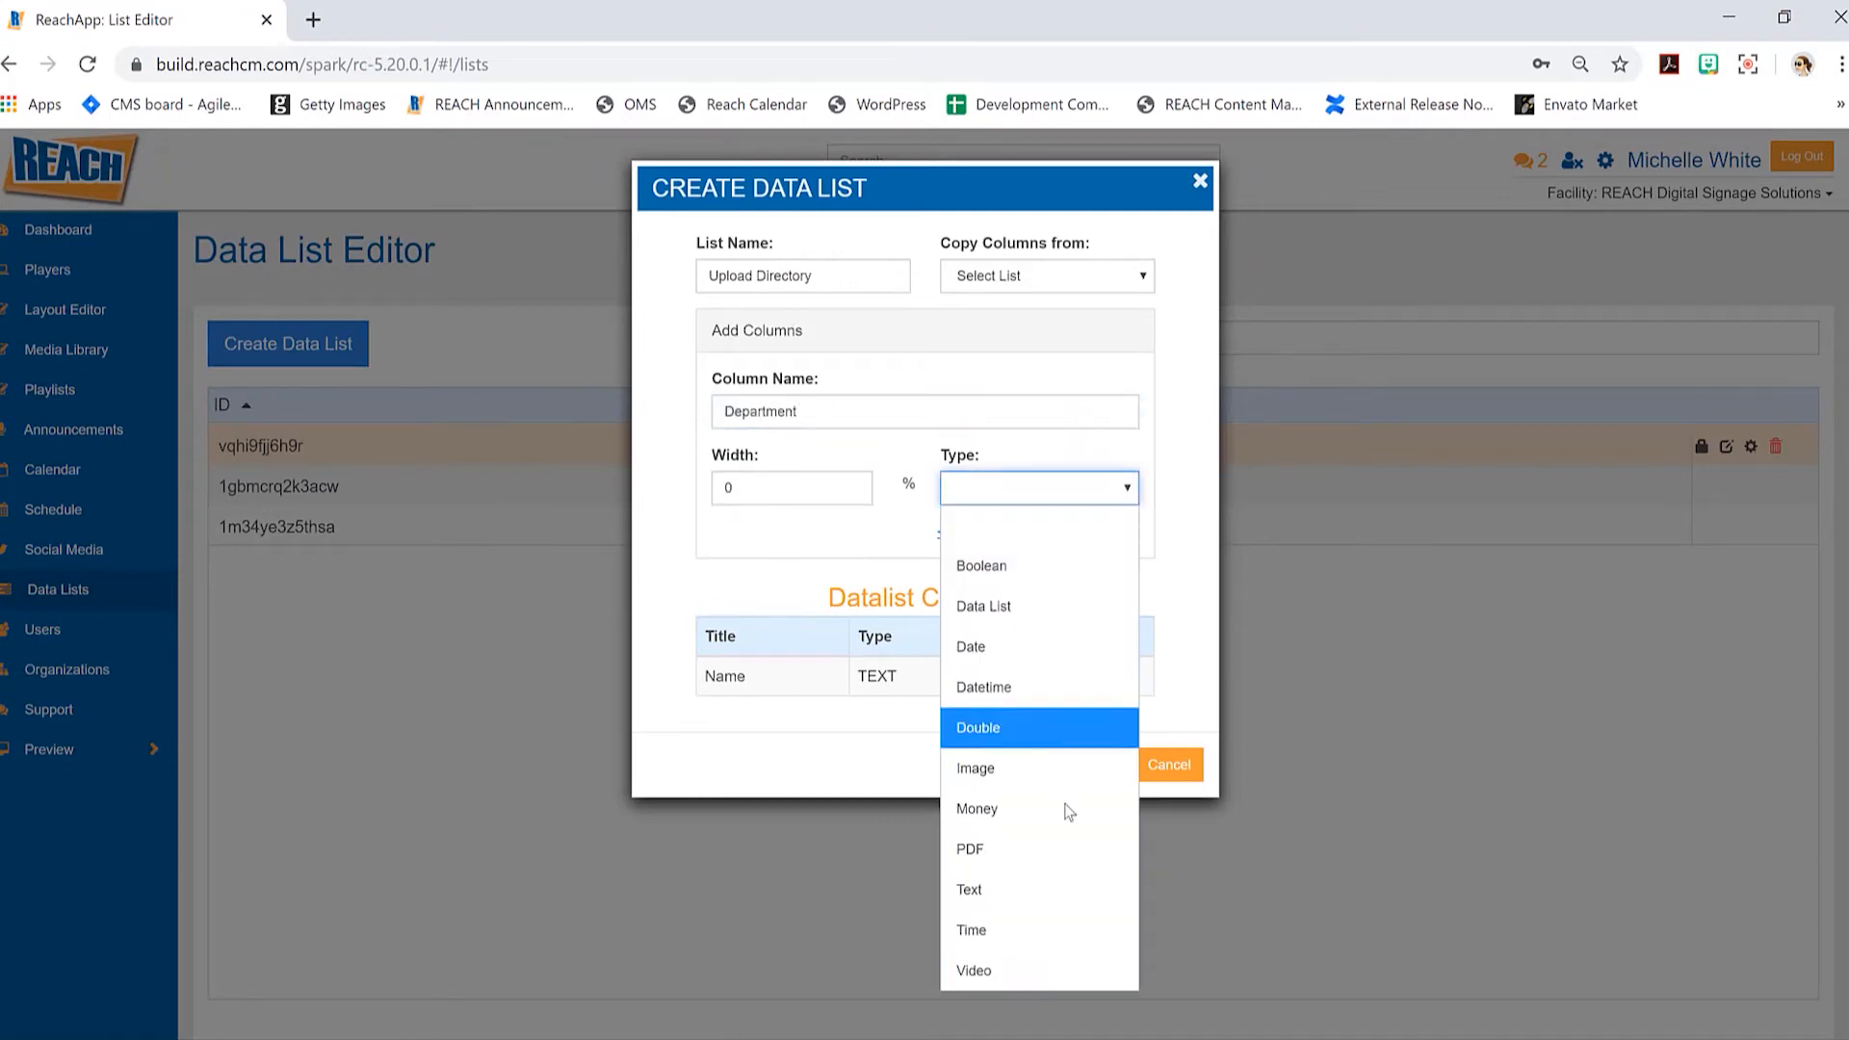
pyautogui.click(1038, 881)
pyautogui.click(977, 532)
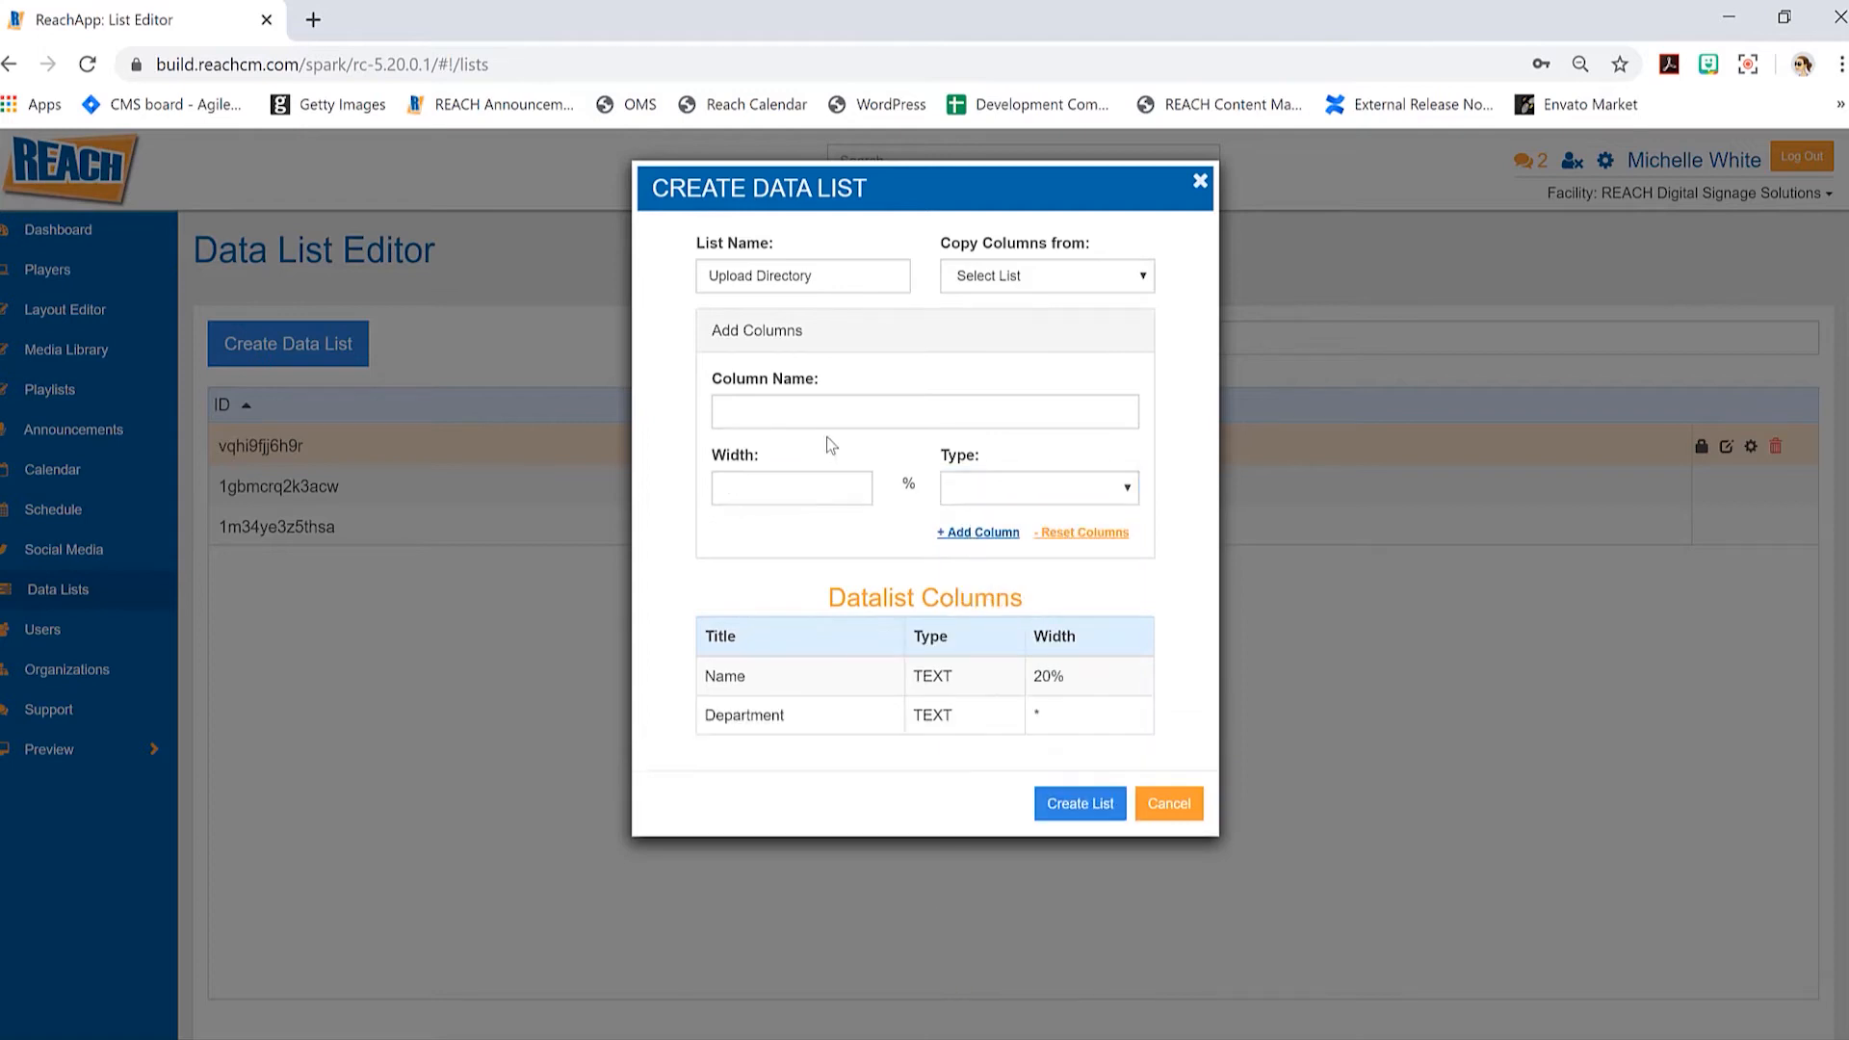
# Check the third header in the Excel spreadsheet and add a matching EMail column to the REACH list with width 0 and Text type.
pyautogui.hotkey('alt', 'Tab')
pyautogui.hotkey('alt', 'Tab')
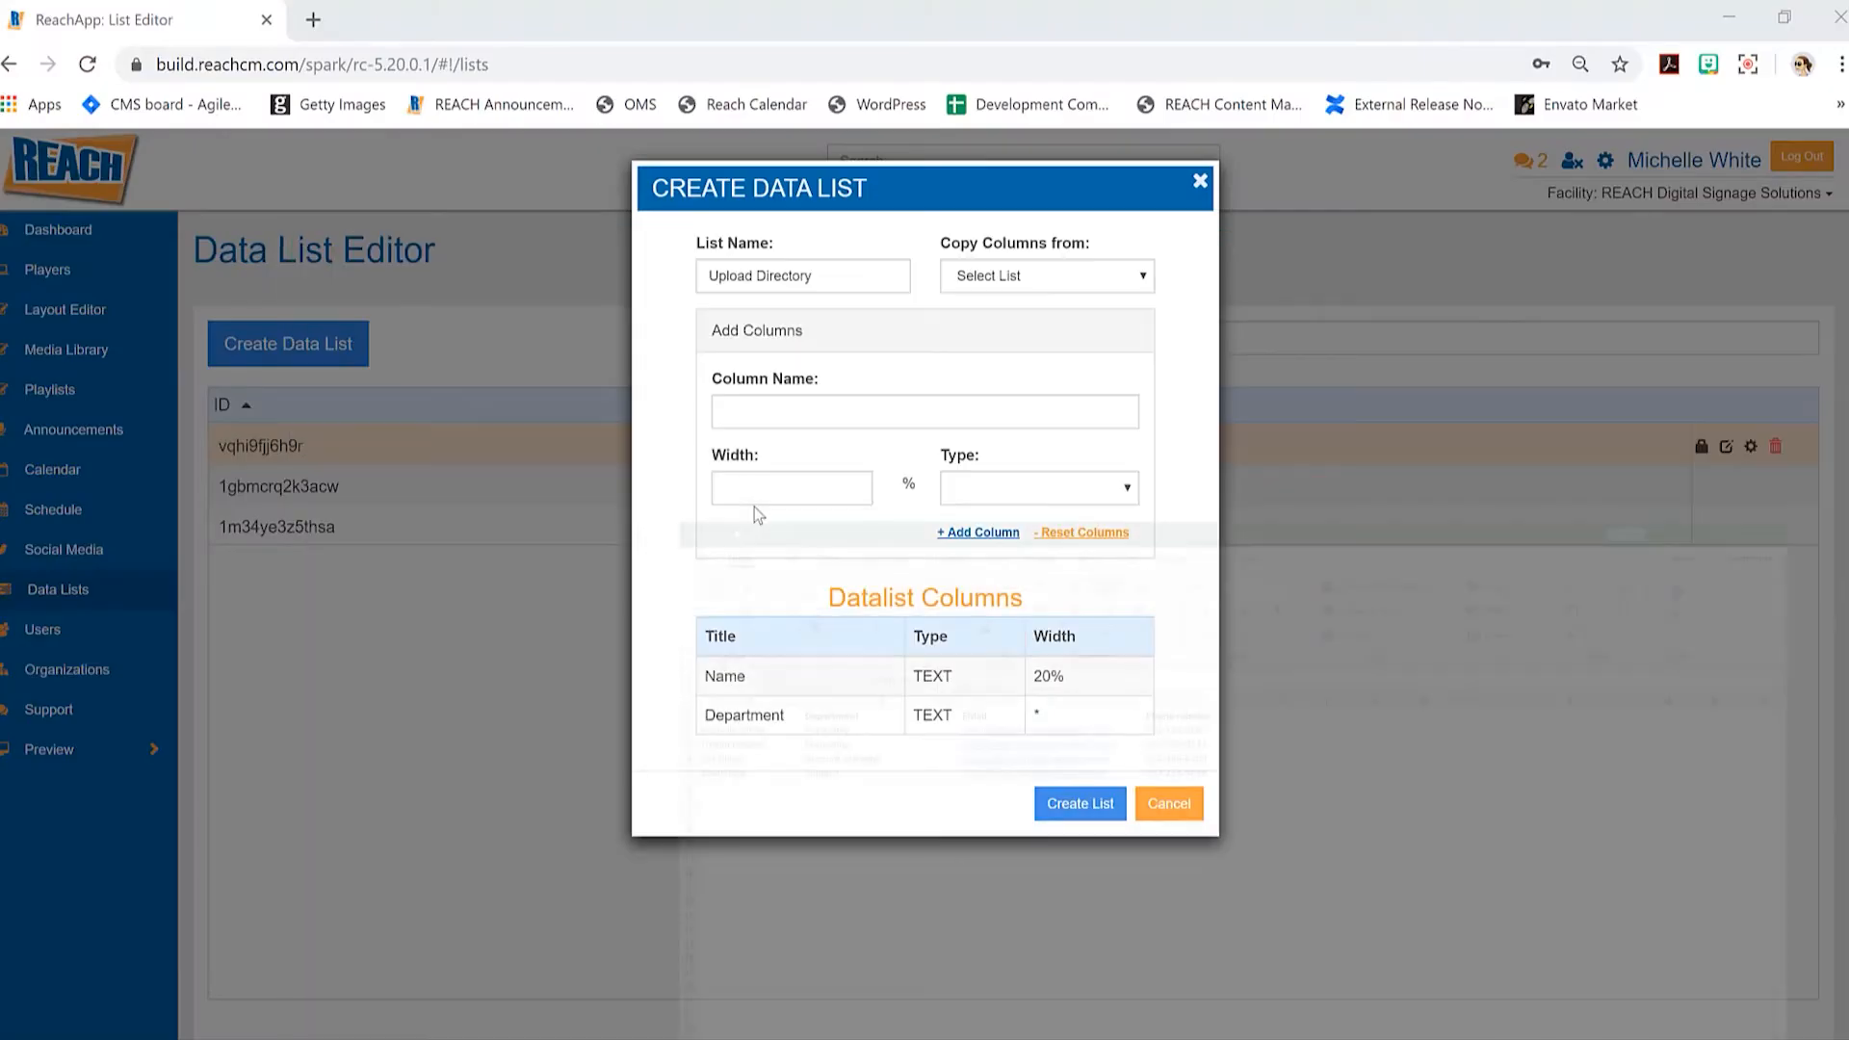
pyautogui.click(760, 411)
pyautogui.write('EMail')
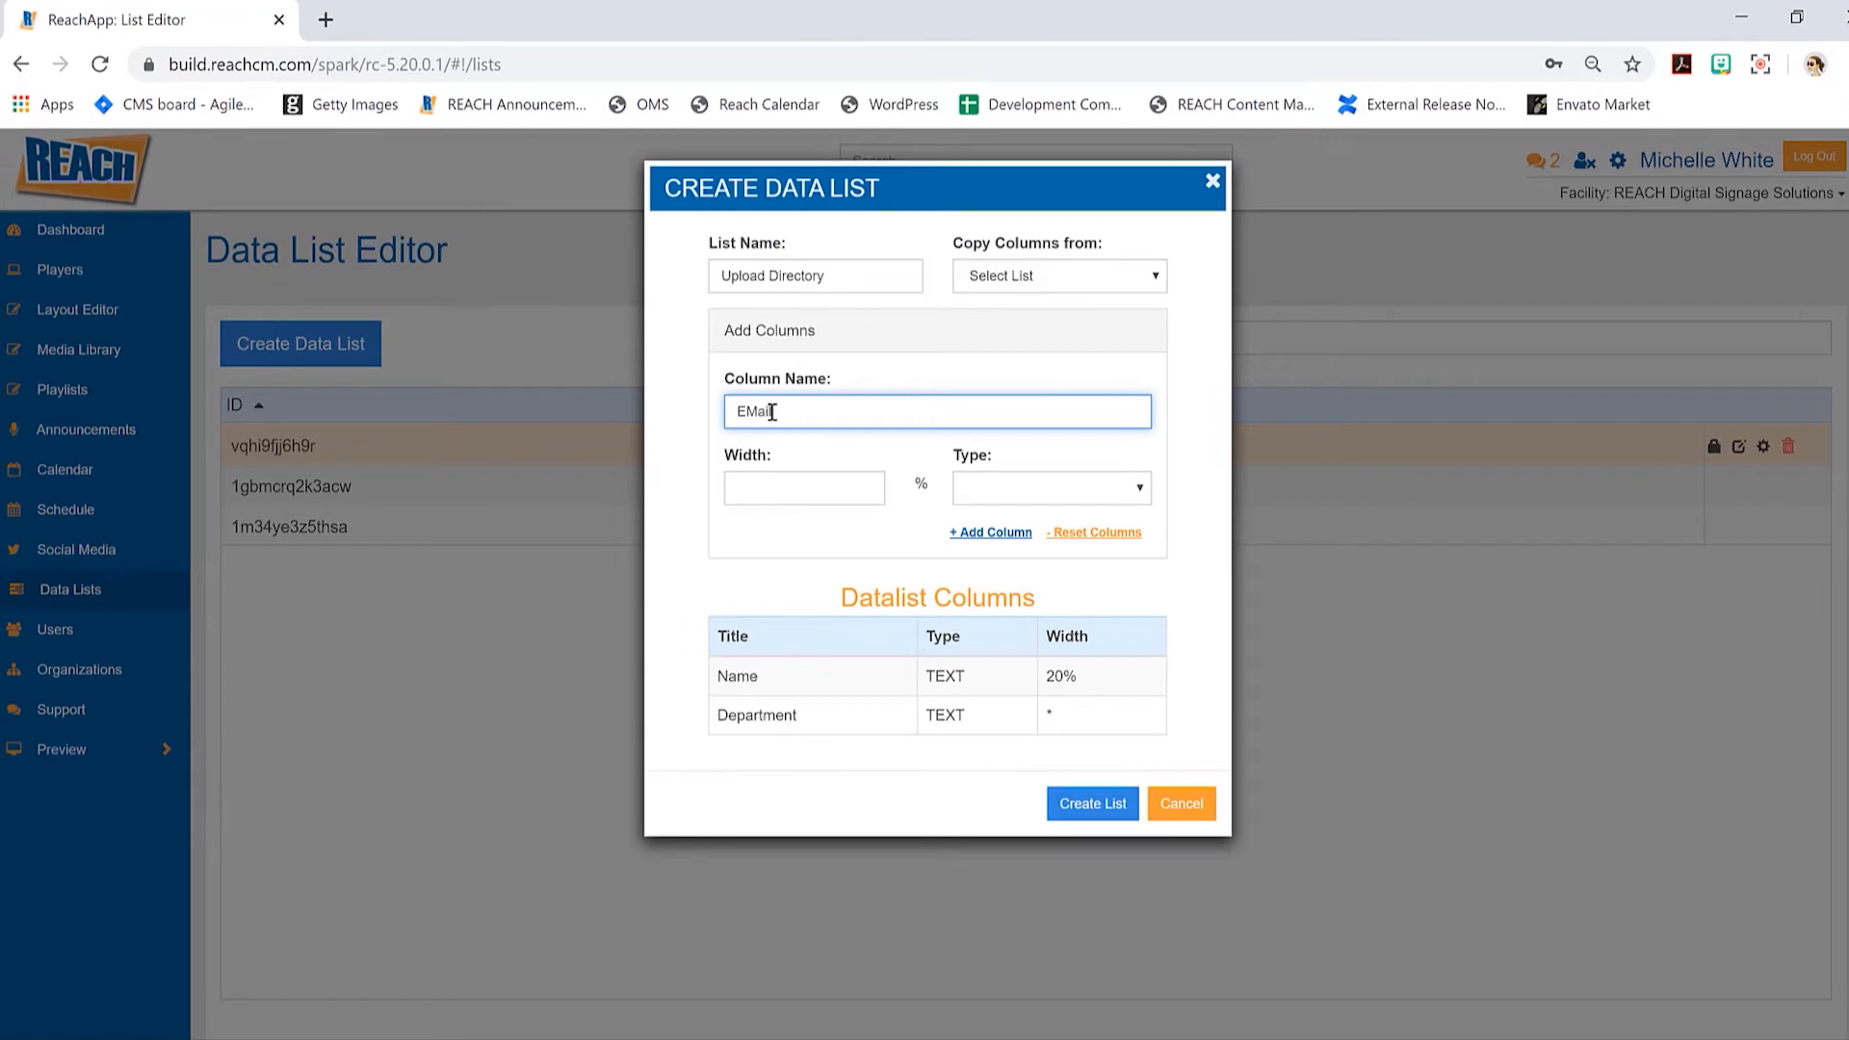
pyautogui.click(760, 484)
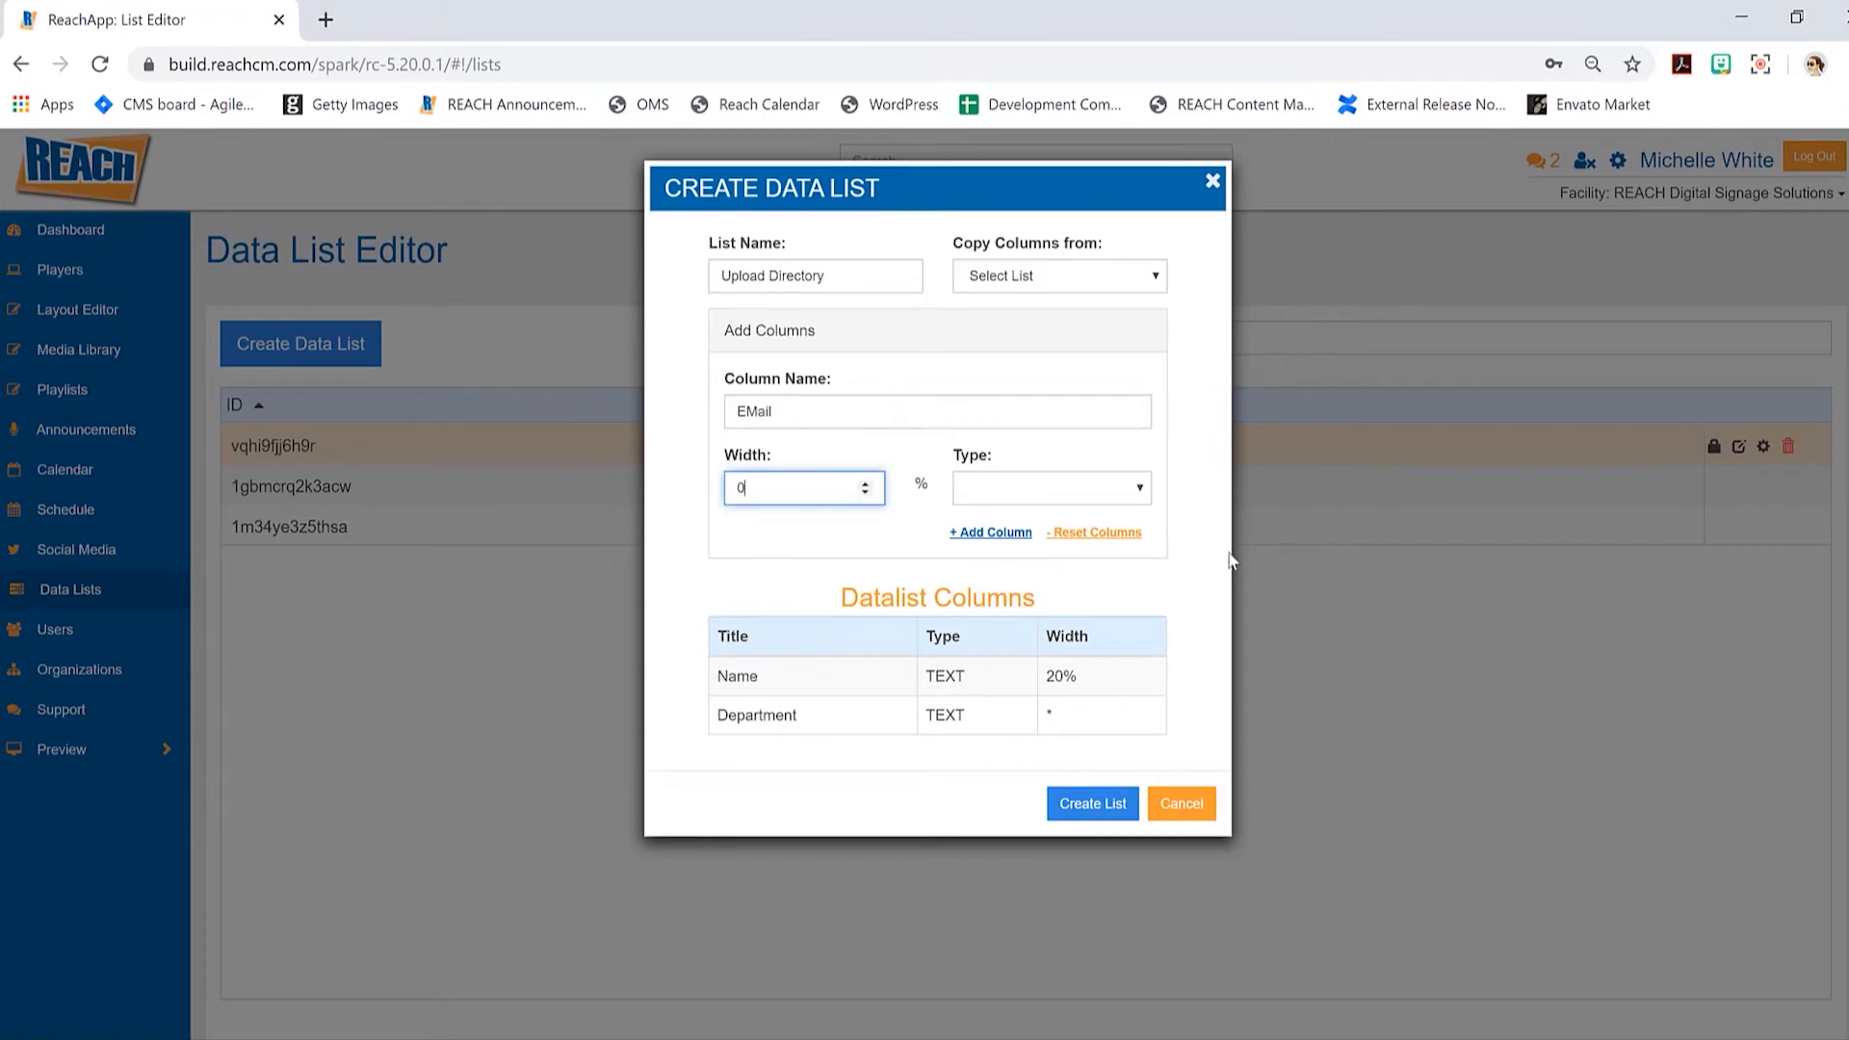
pyautogui.click(1142, 489)
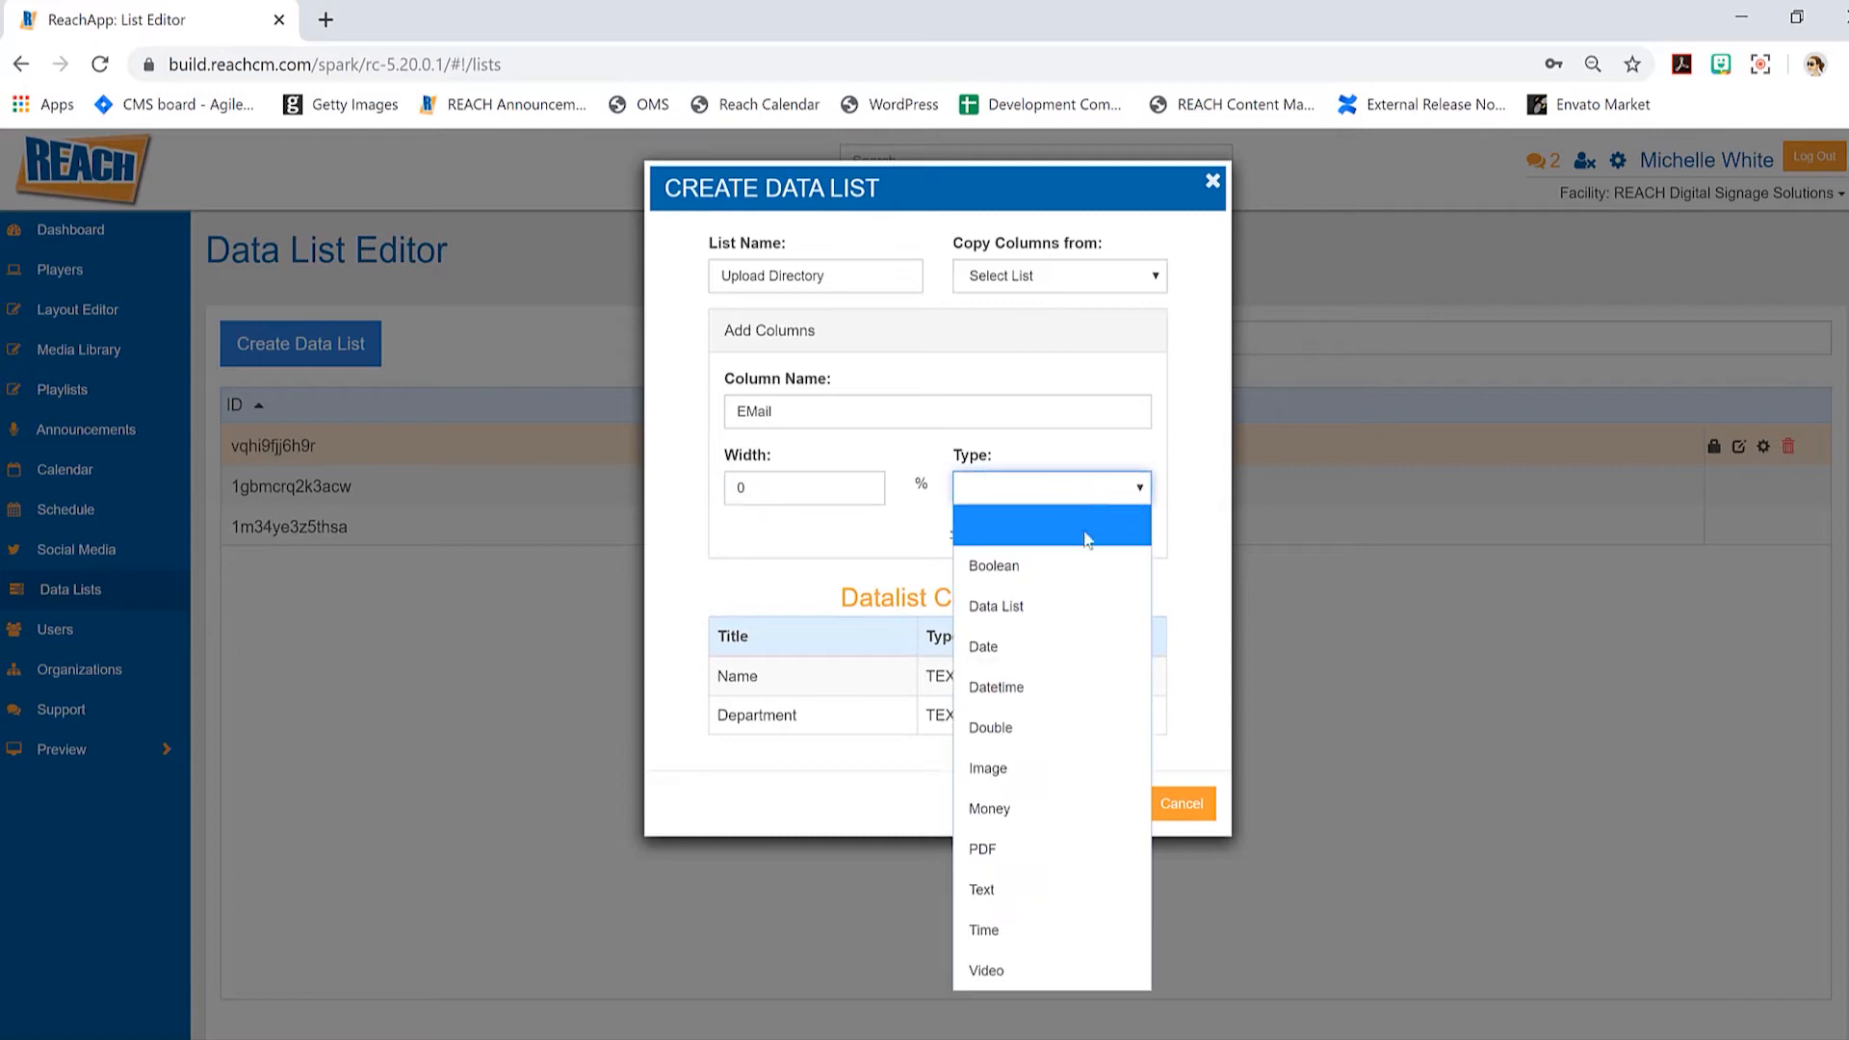
pyautogui.click(1032, 886)
pyautogui.click(1001, 533)
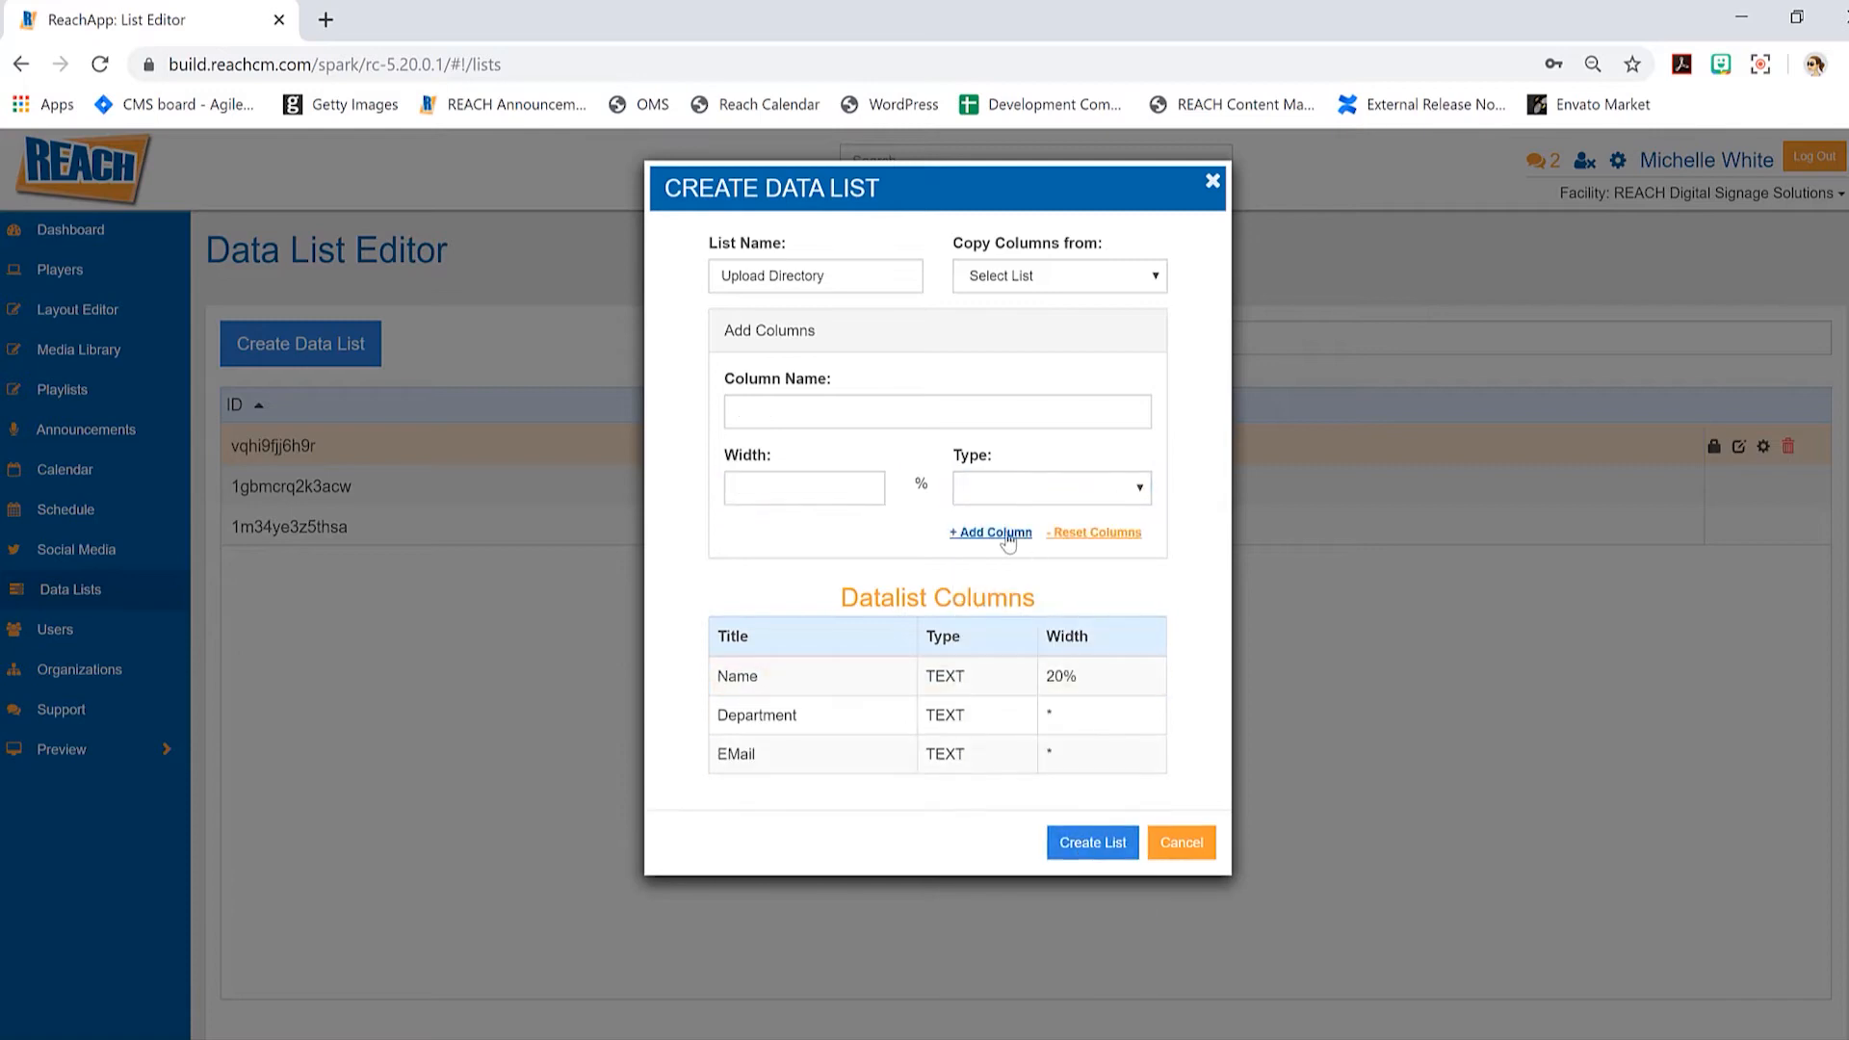
# Add a Phone number column to the data list with width 0 and Text type.
pyautogui.click(915, 420)
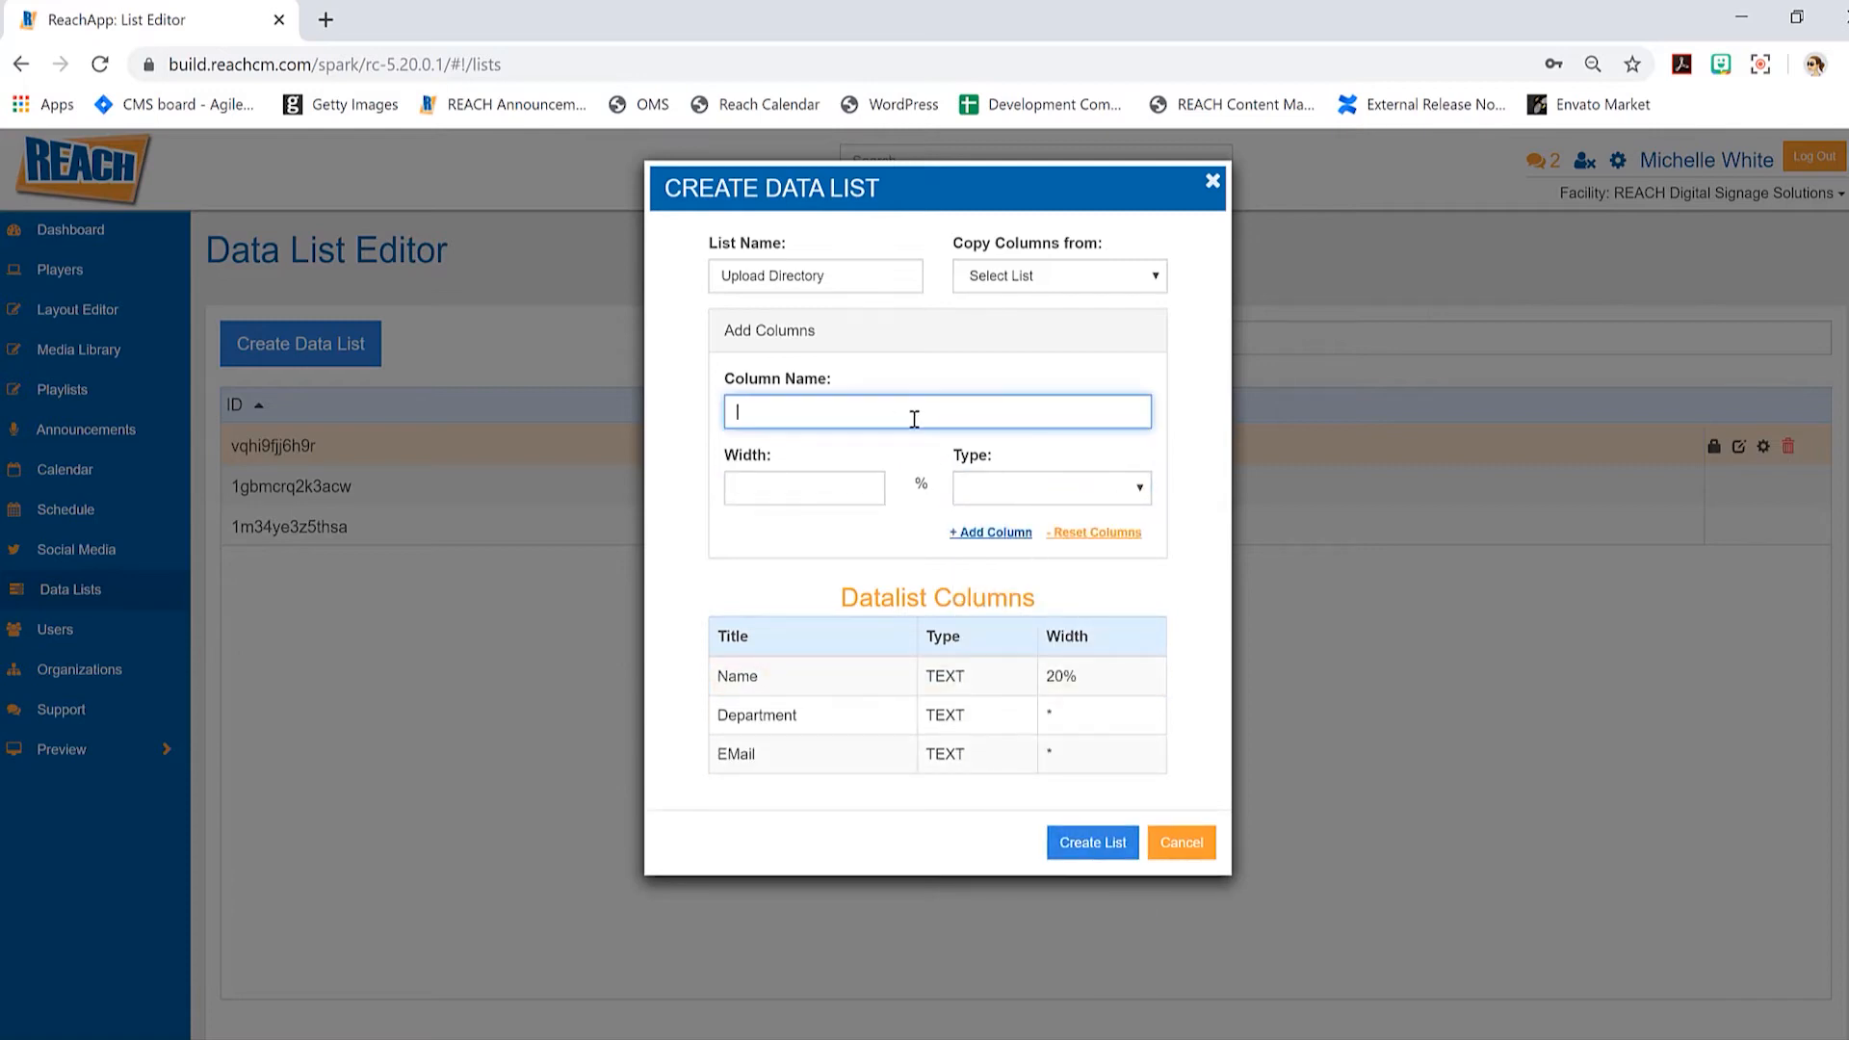
pyautogui.write('Phone number')
pyautogui.click(799, 496)
pyautogui.write('0')
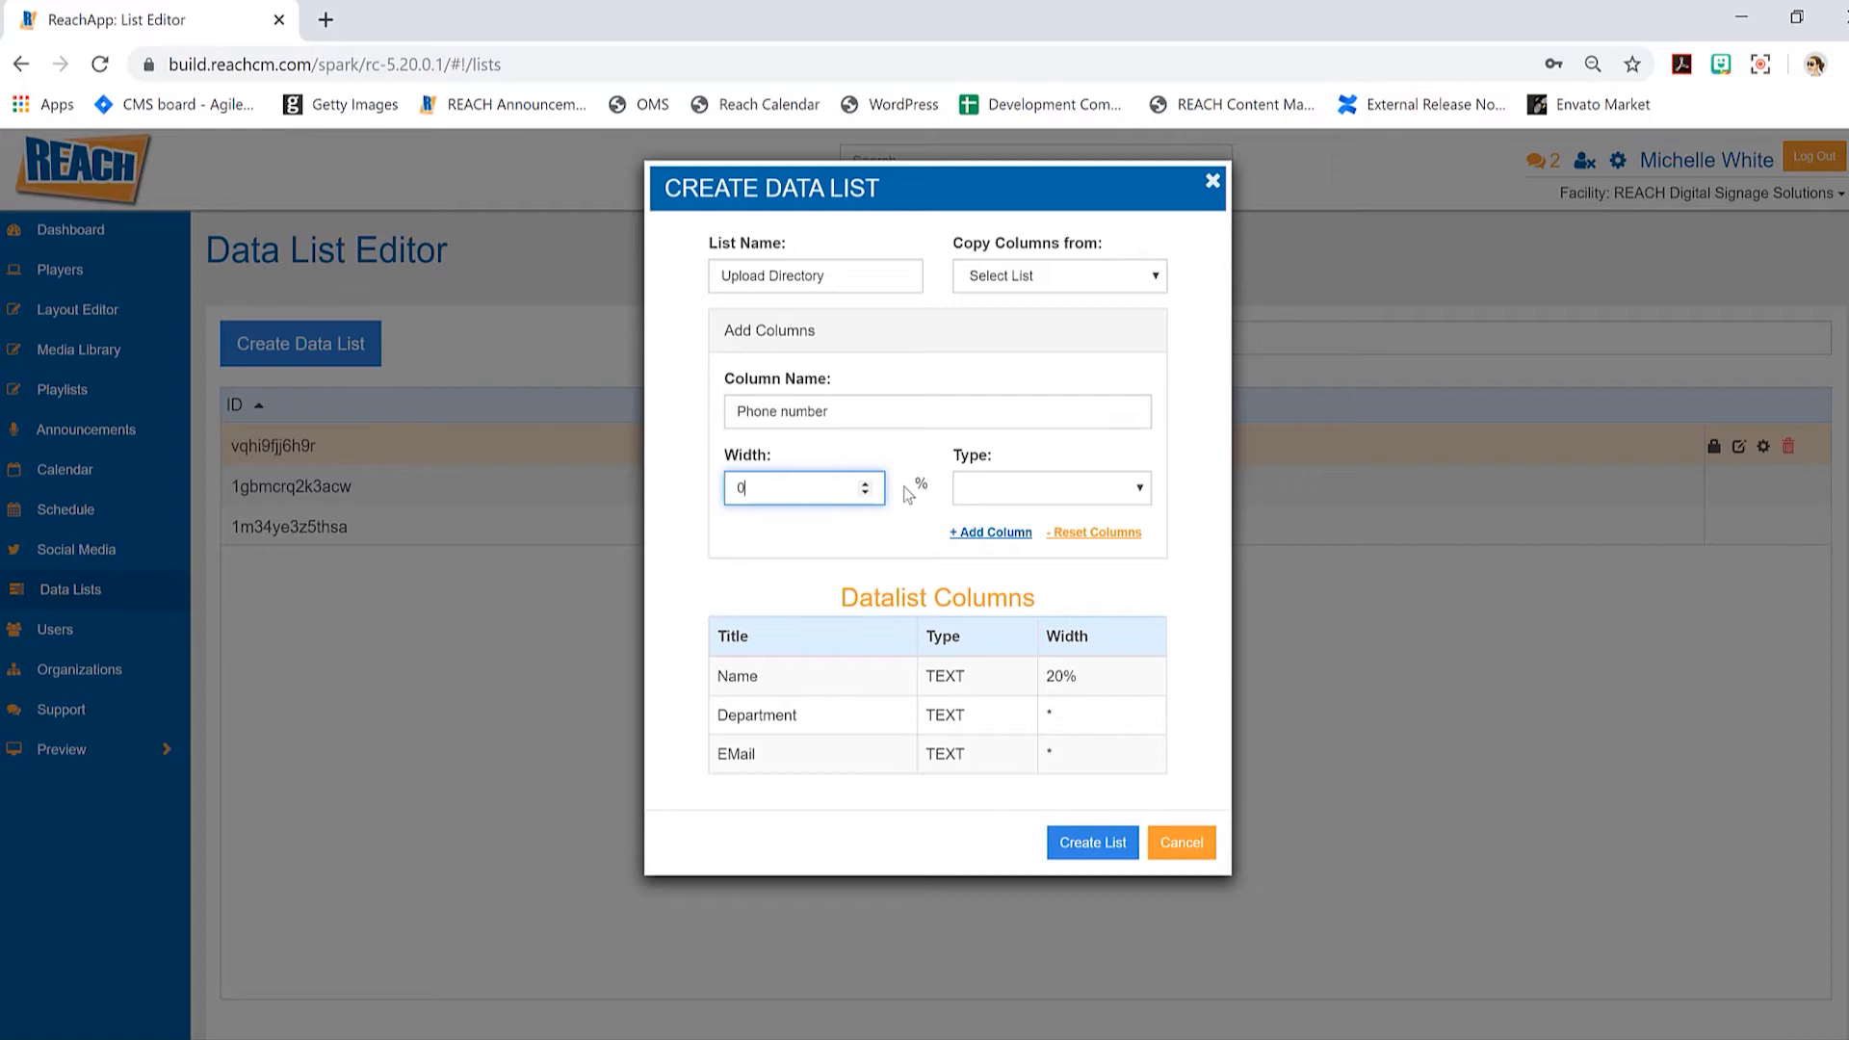
pyautogui.click(1022, 501)
pyautogui.click(1016, 887)
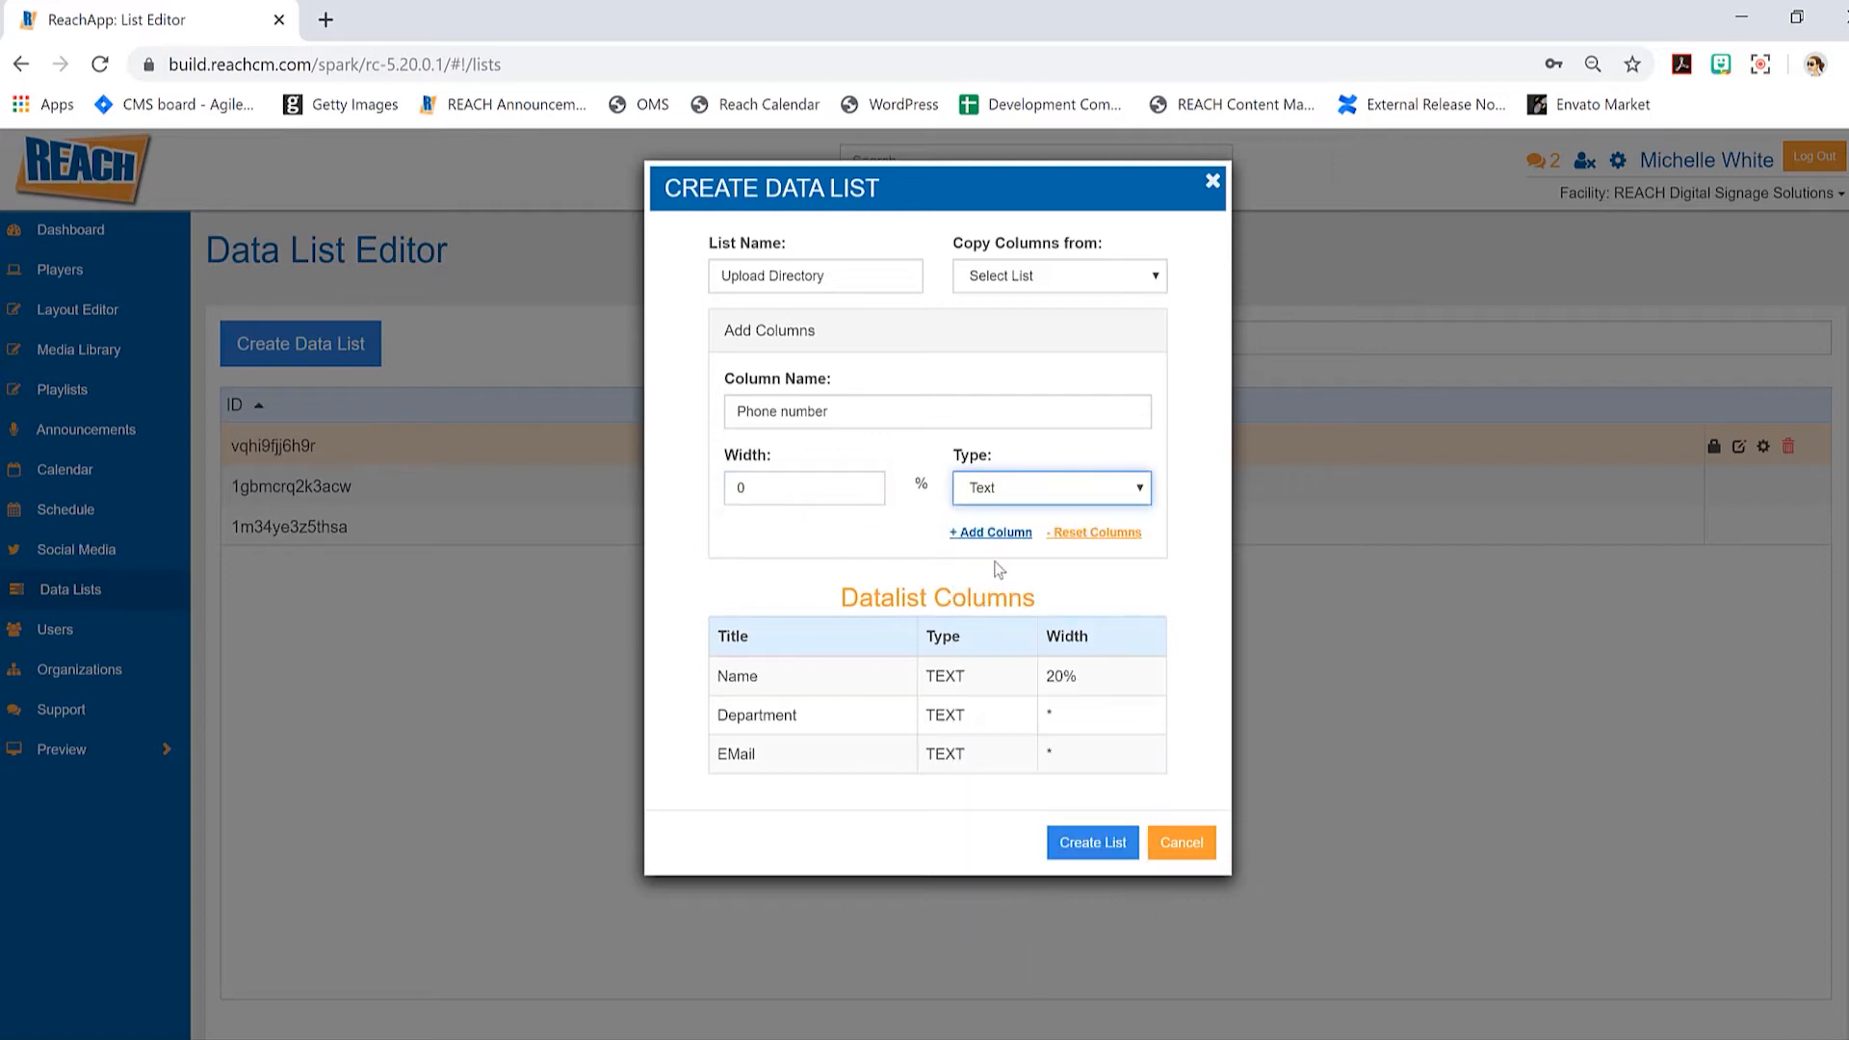
pyautogui.click(992, 535)
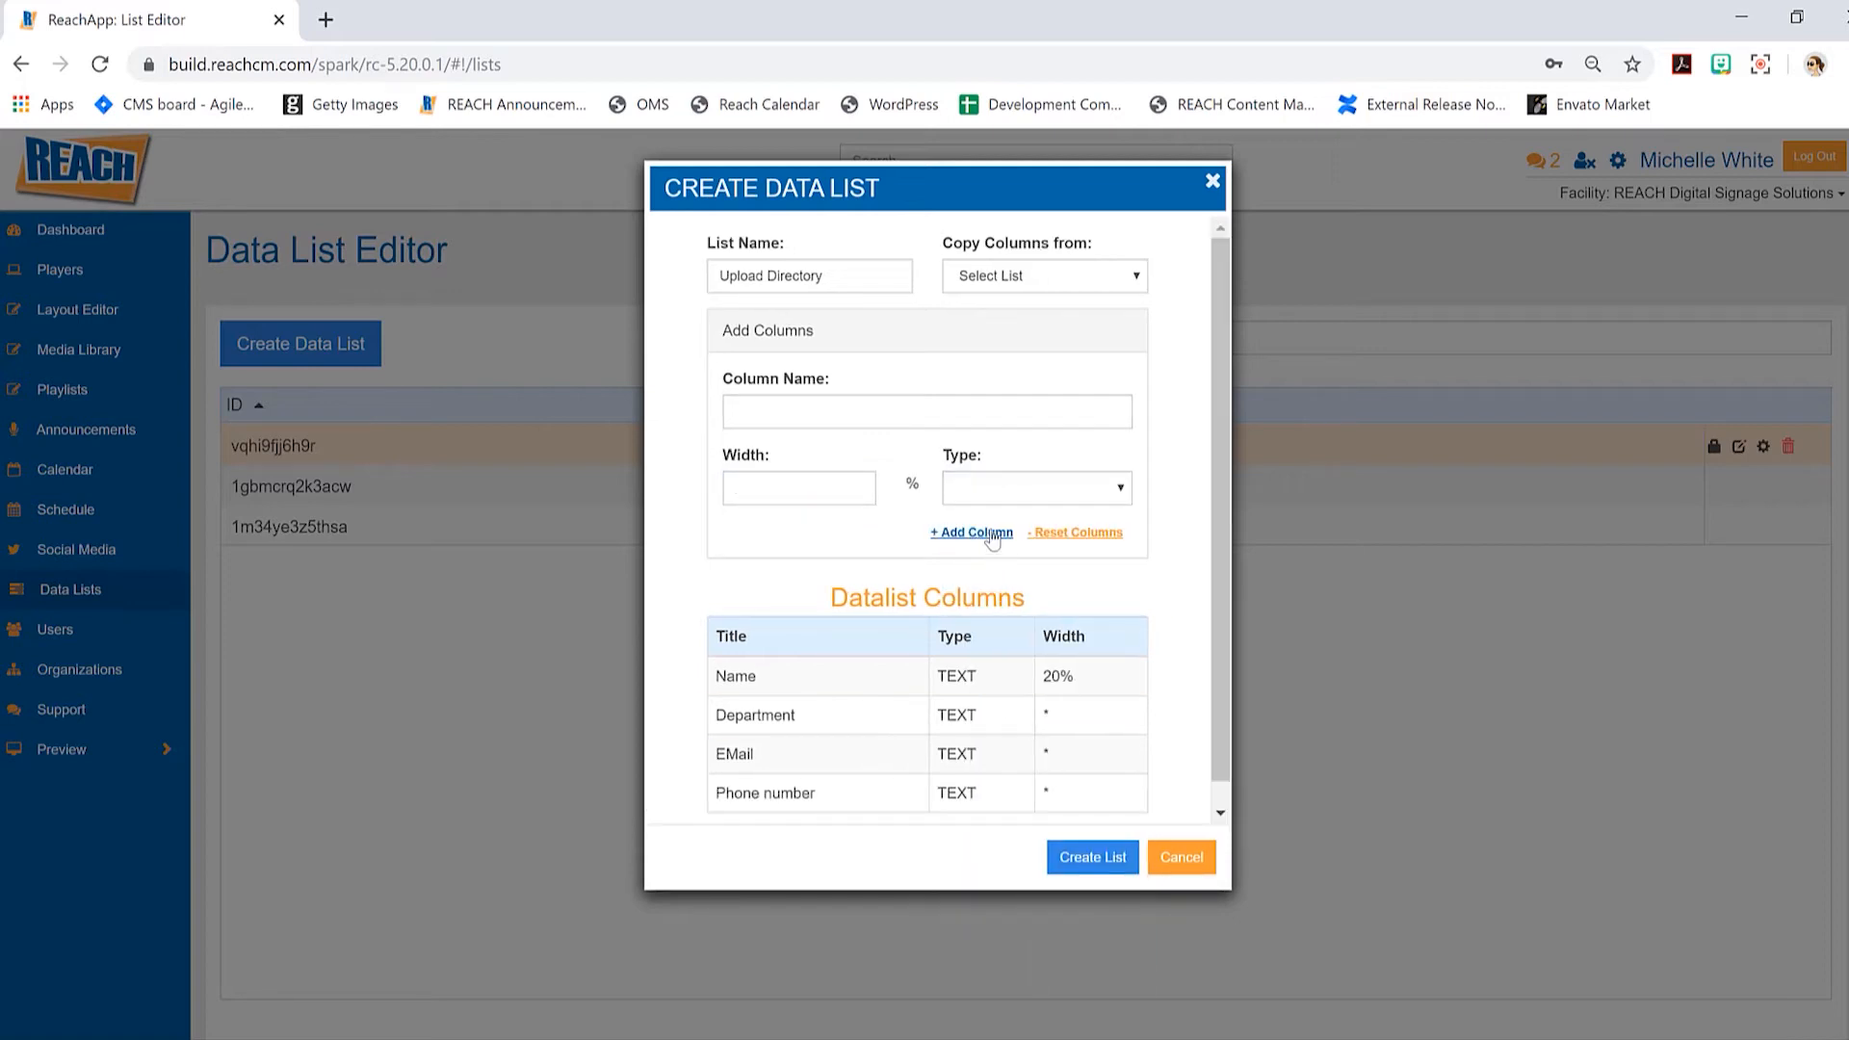
# Create the data list with its four columns and open Upload Directory from the list overview.
pyautogui.scroll(-1, 1221, 610)
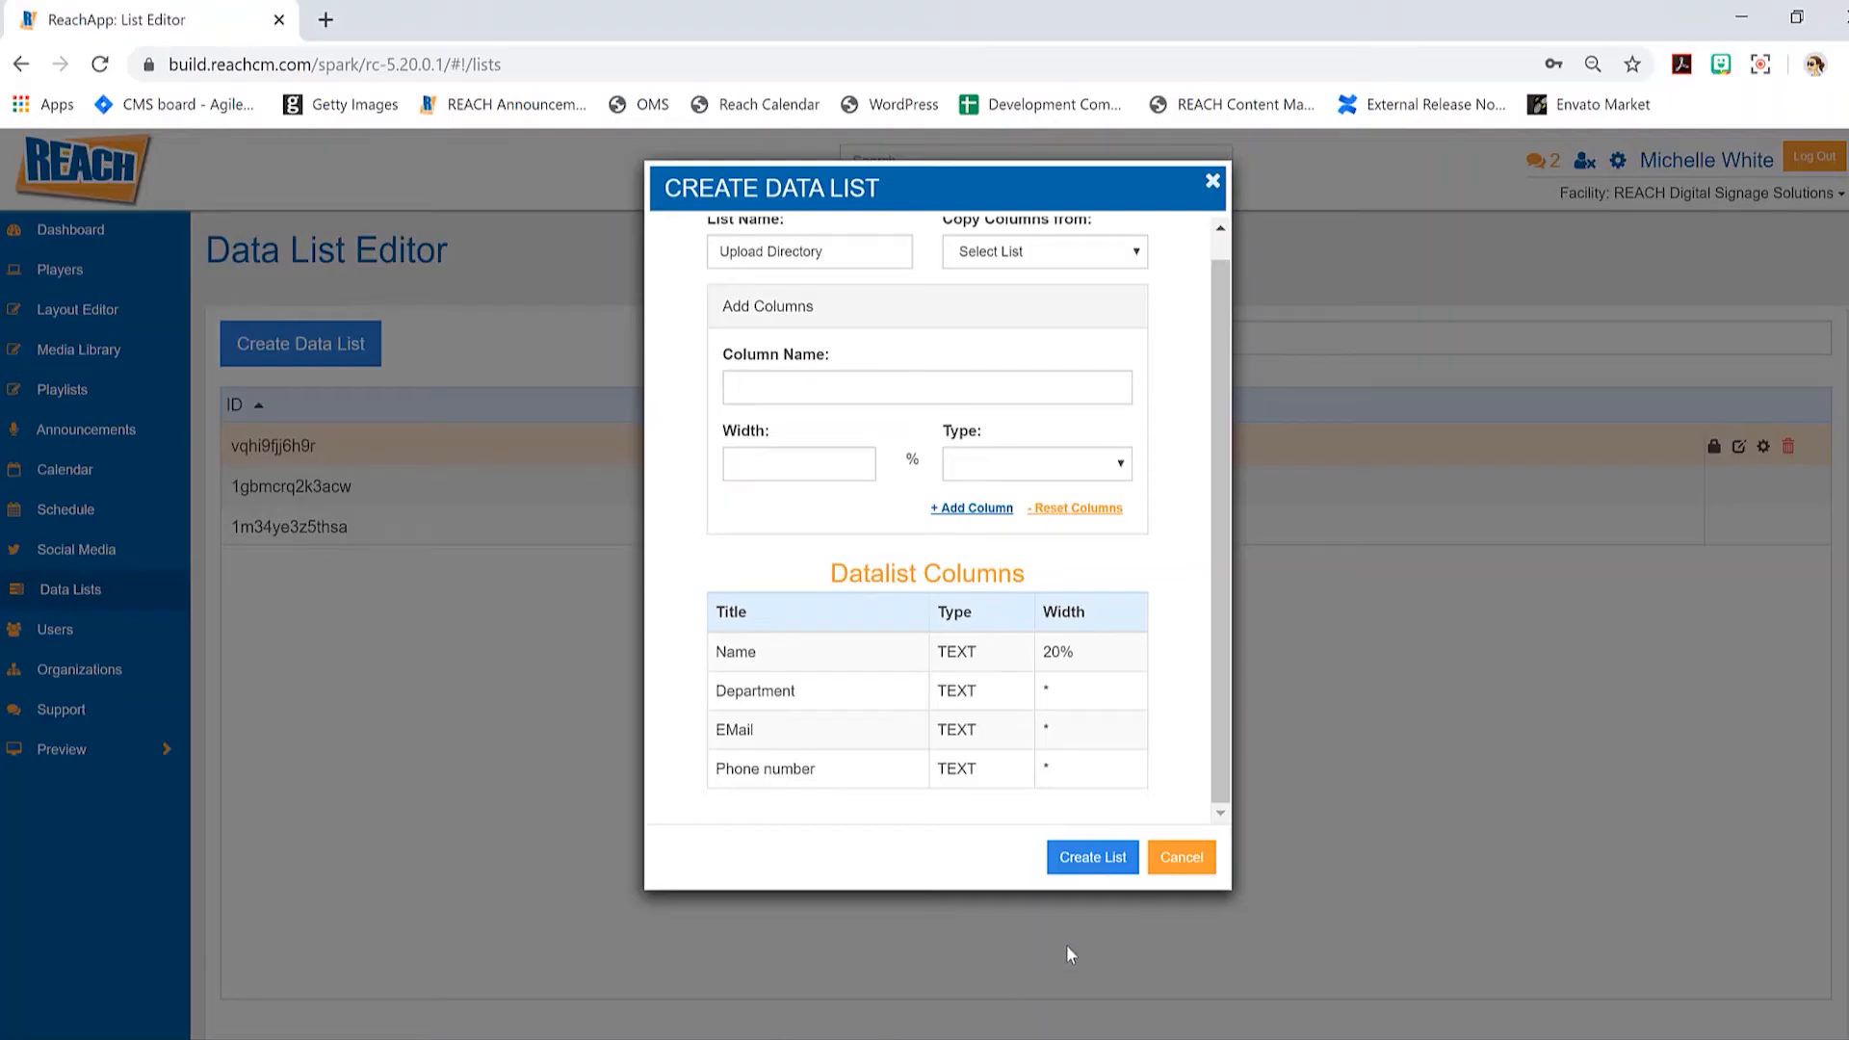
pyautogui.click(1085, 870)
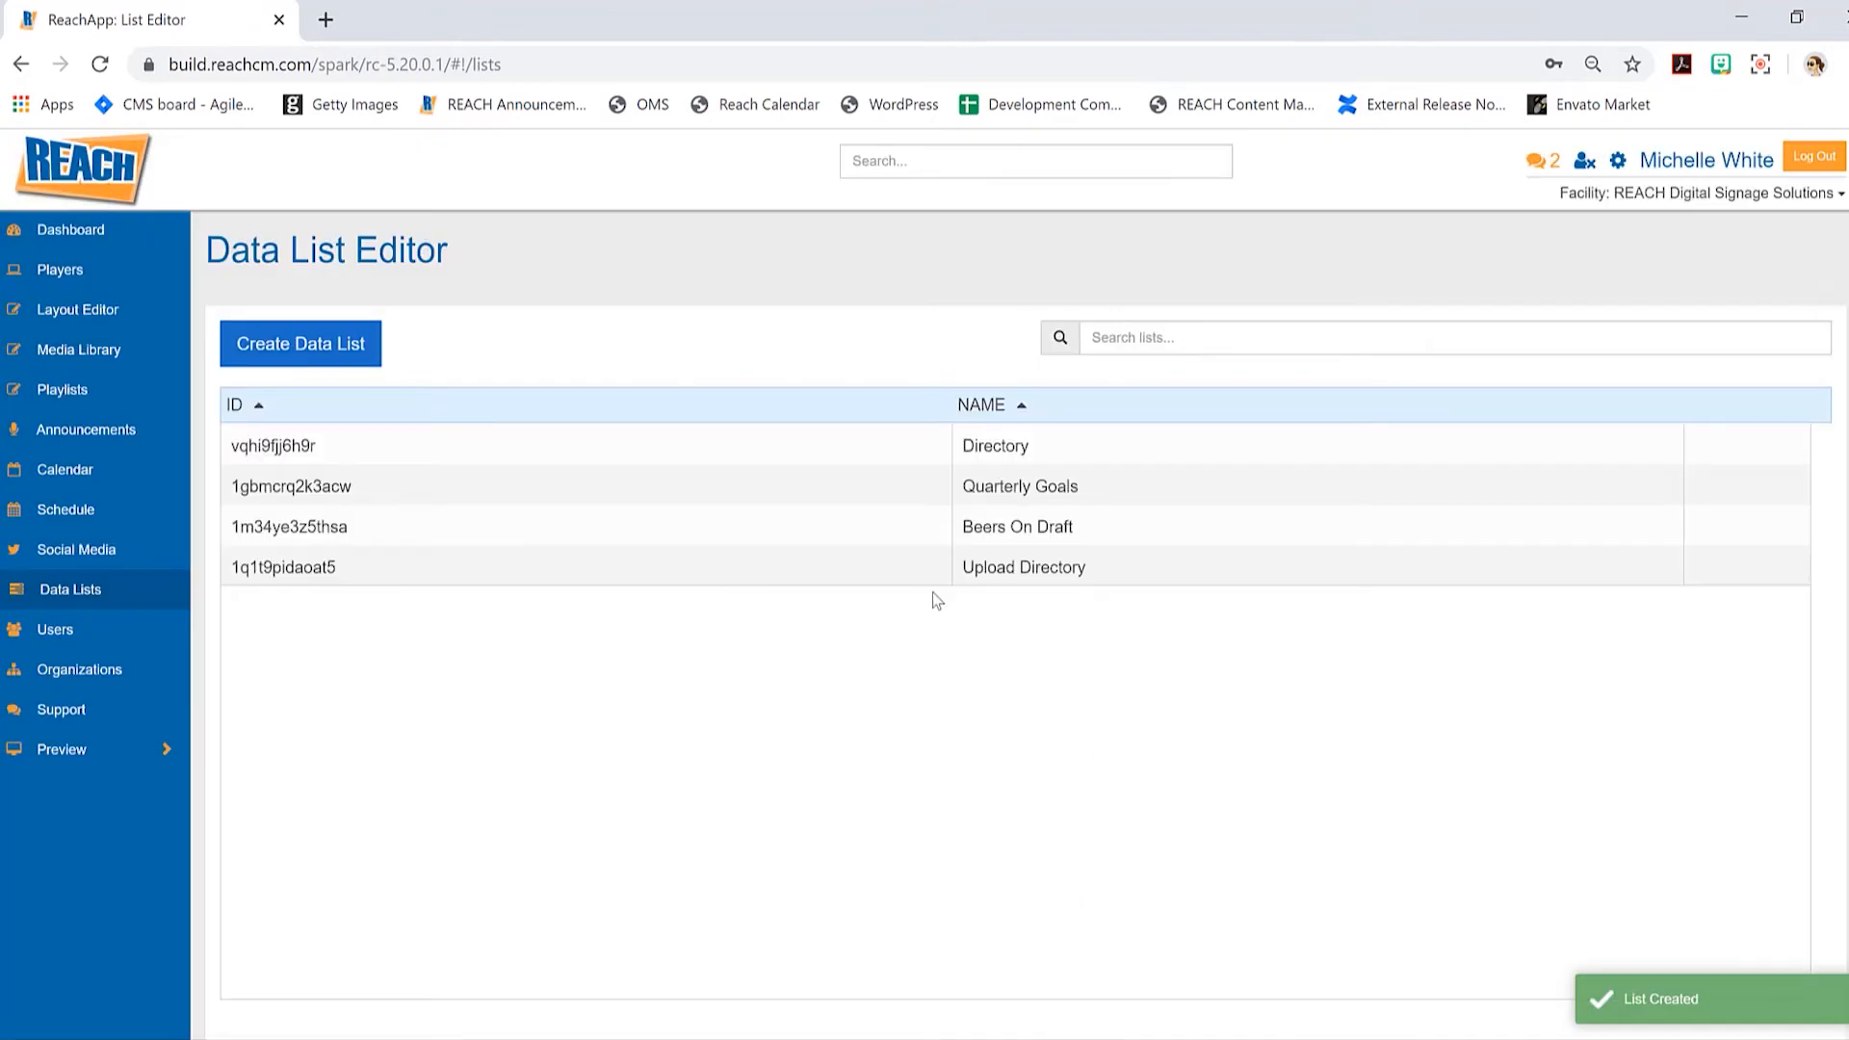
pyautogui.click(754, 565)
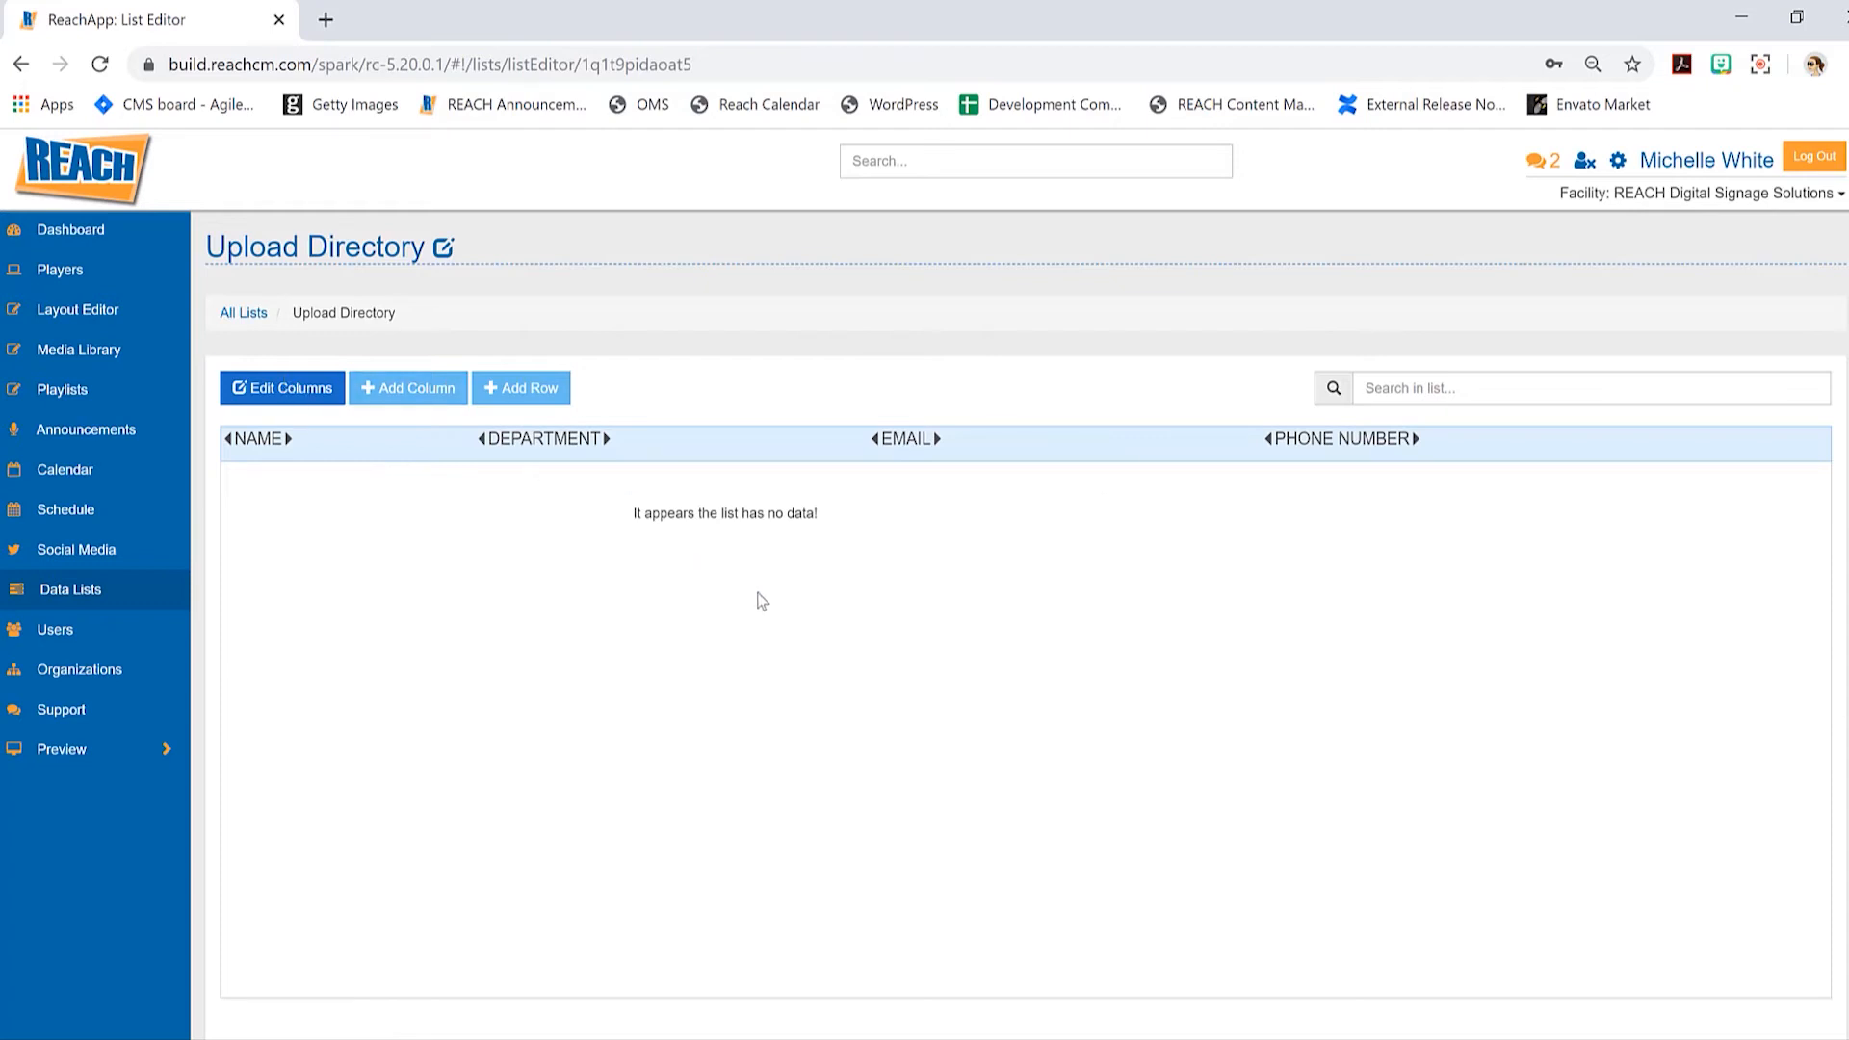
# Switch to the Excel directory spreadsheet and examine its Name, Department, EMail and Phone number columns for a unique identifier.
pyautogui.hotkey('alt', 'Tab')
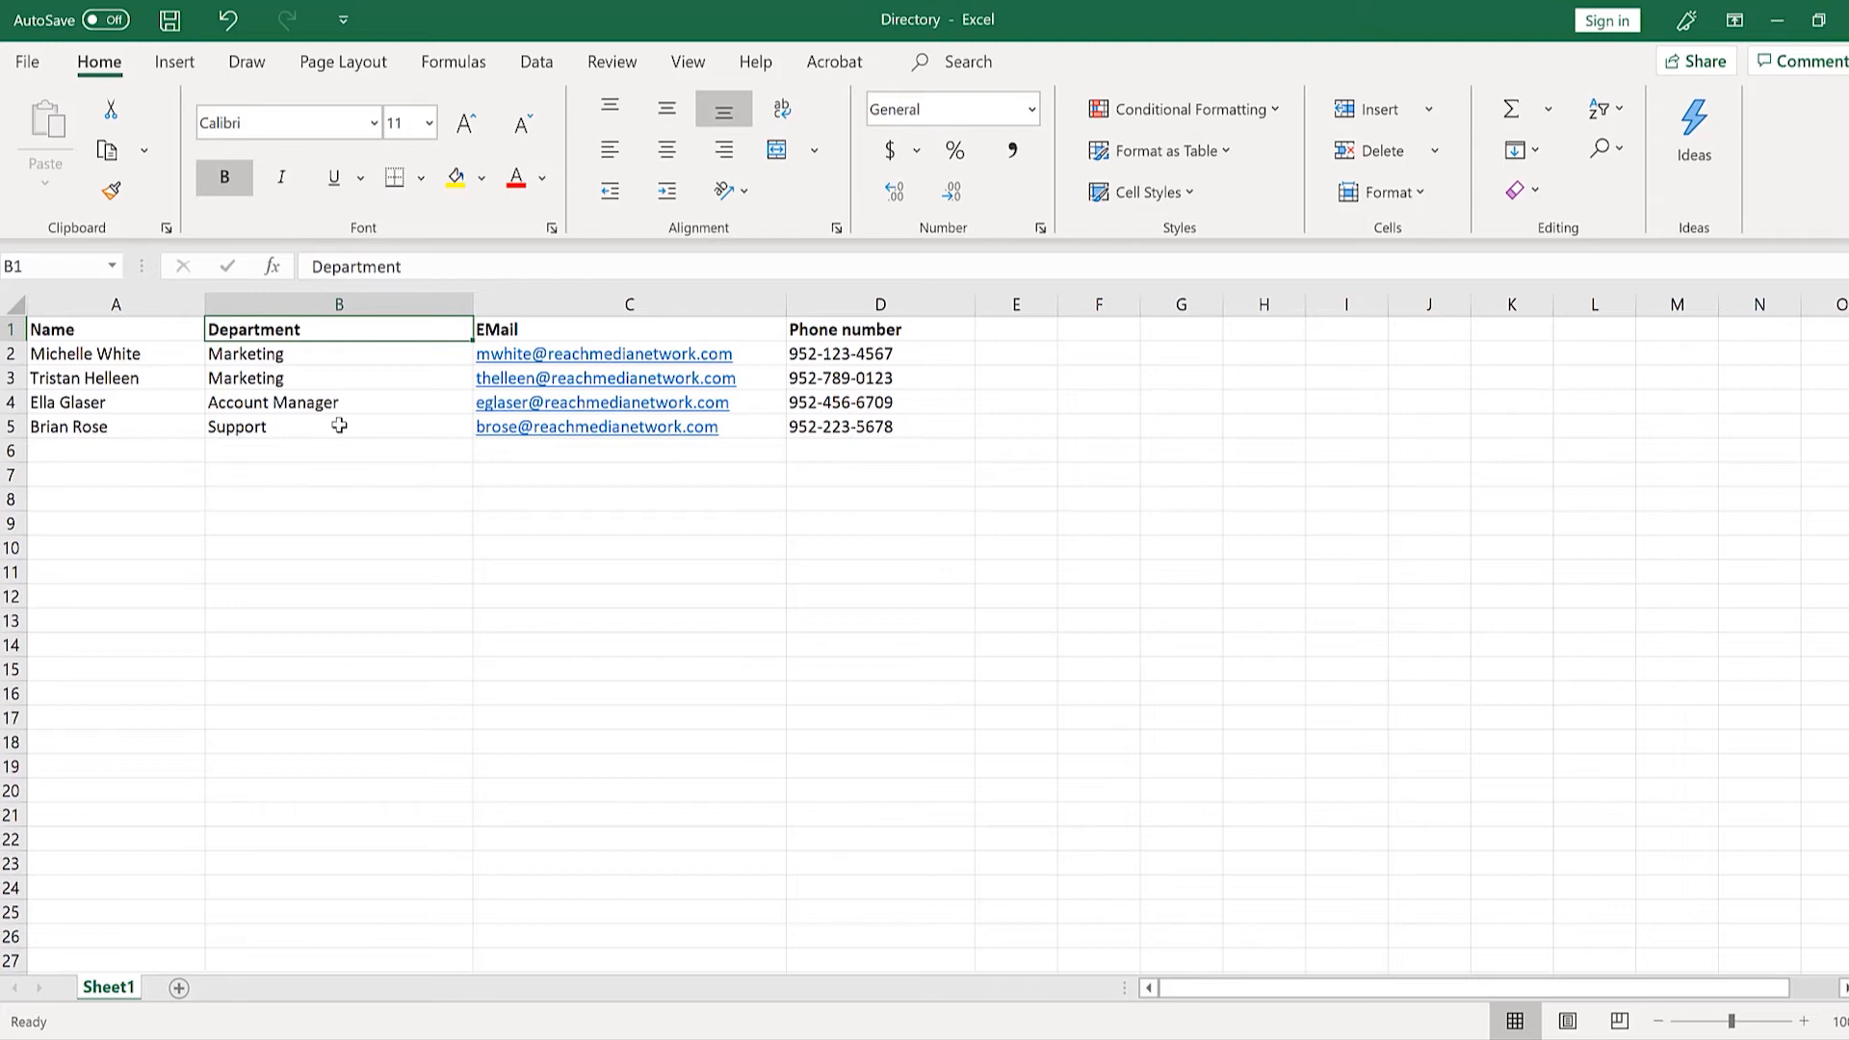
pyautogui.click(102, 349)
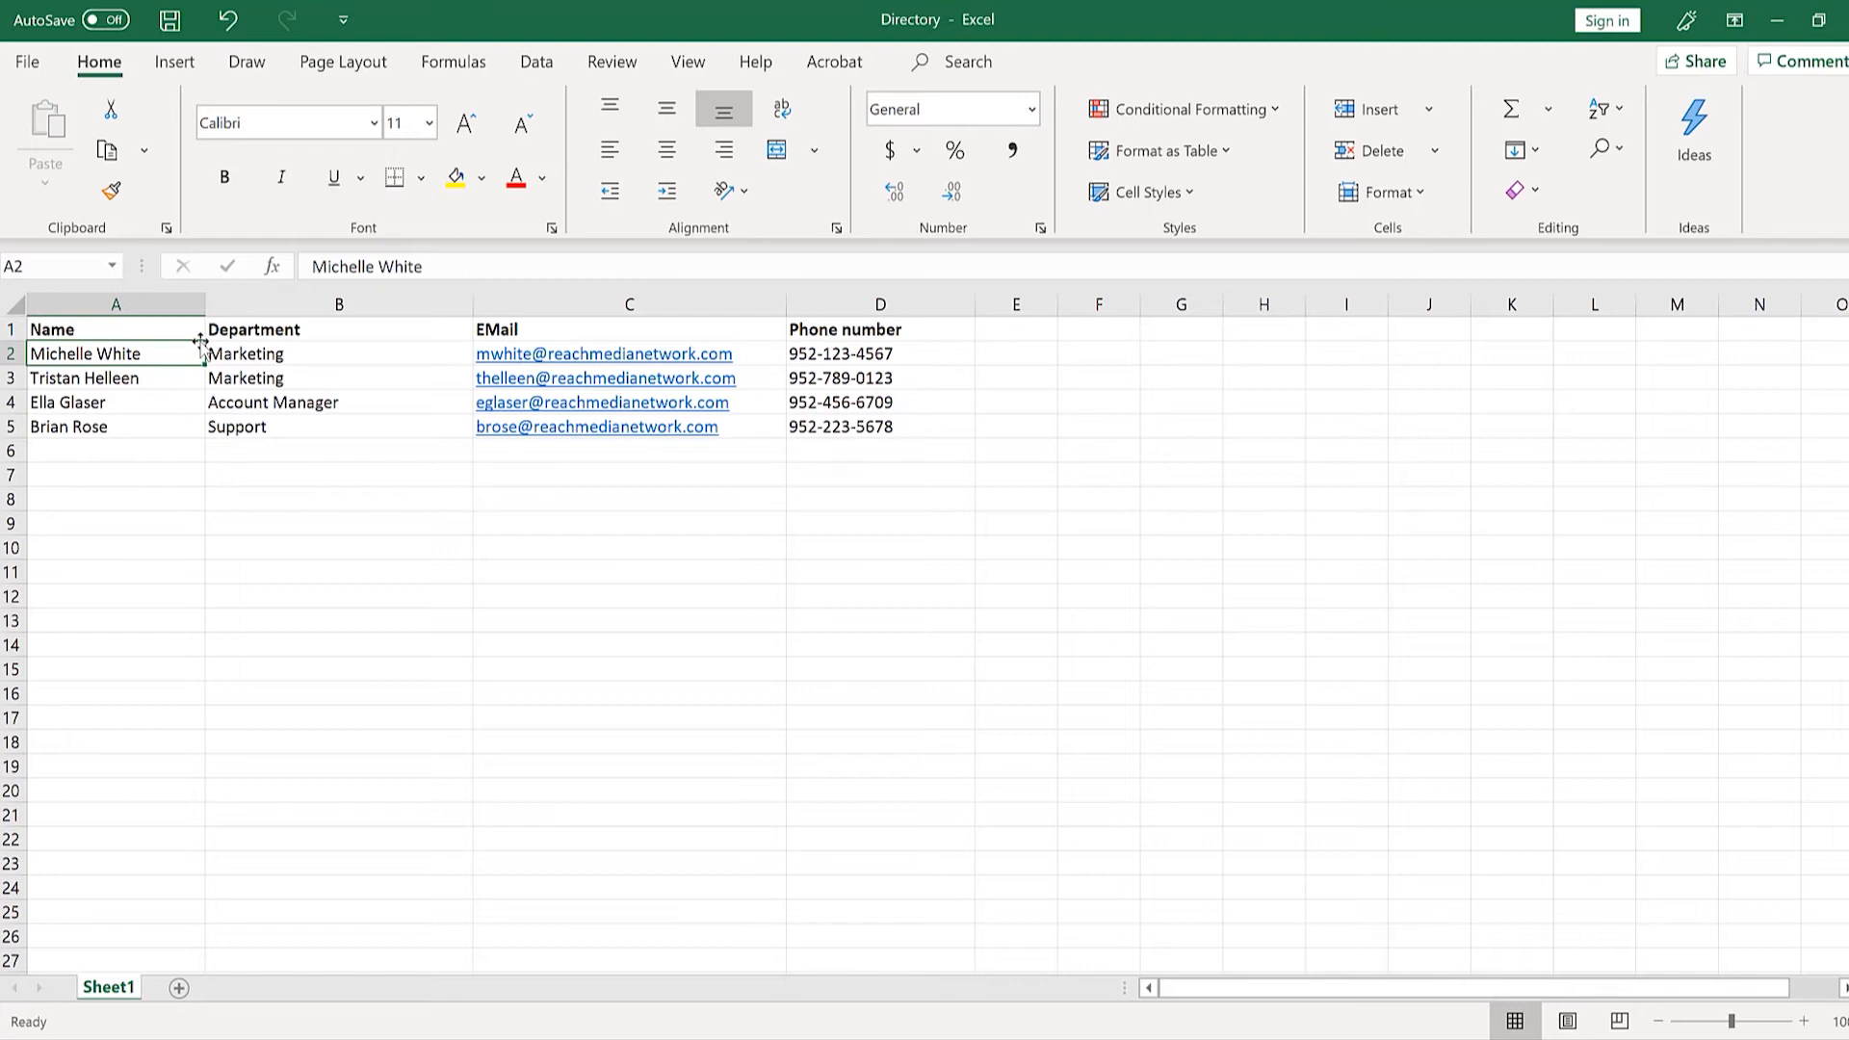
pyautogui.click(265, 348)
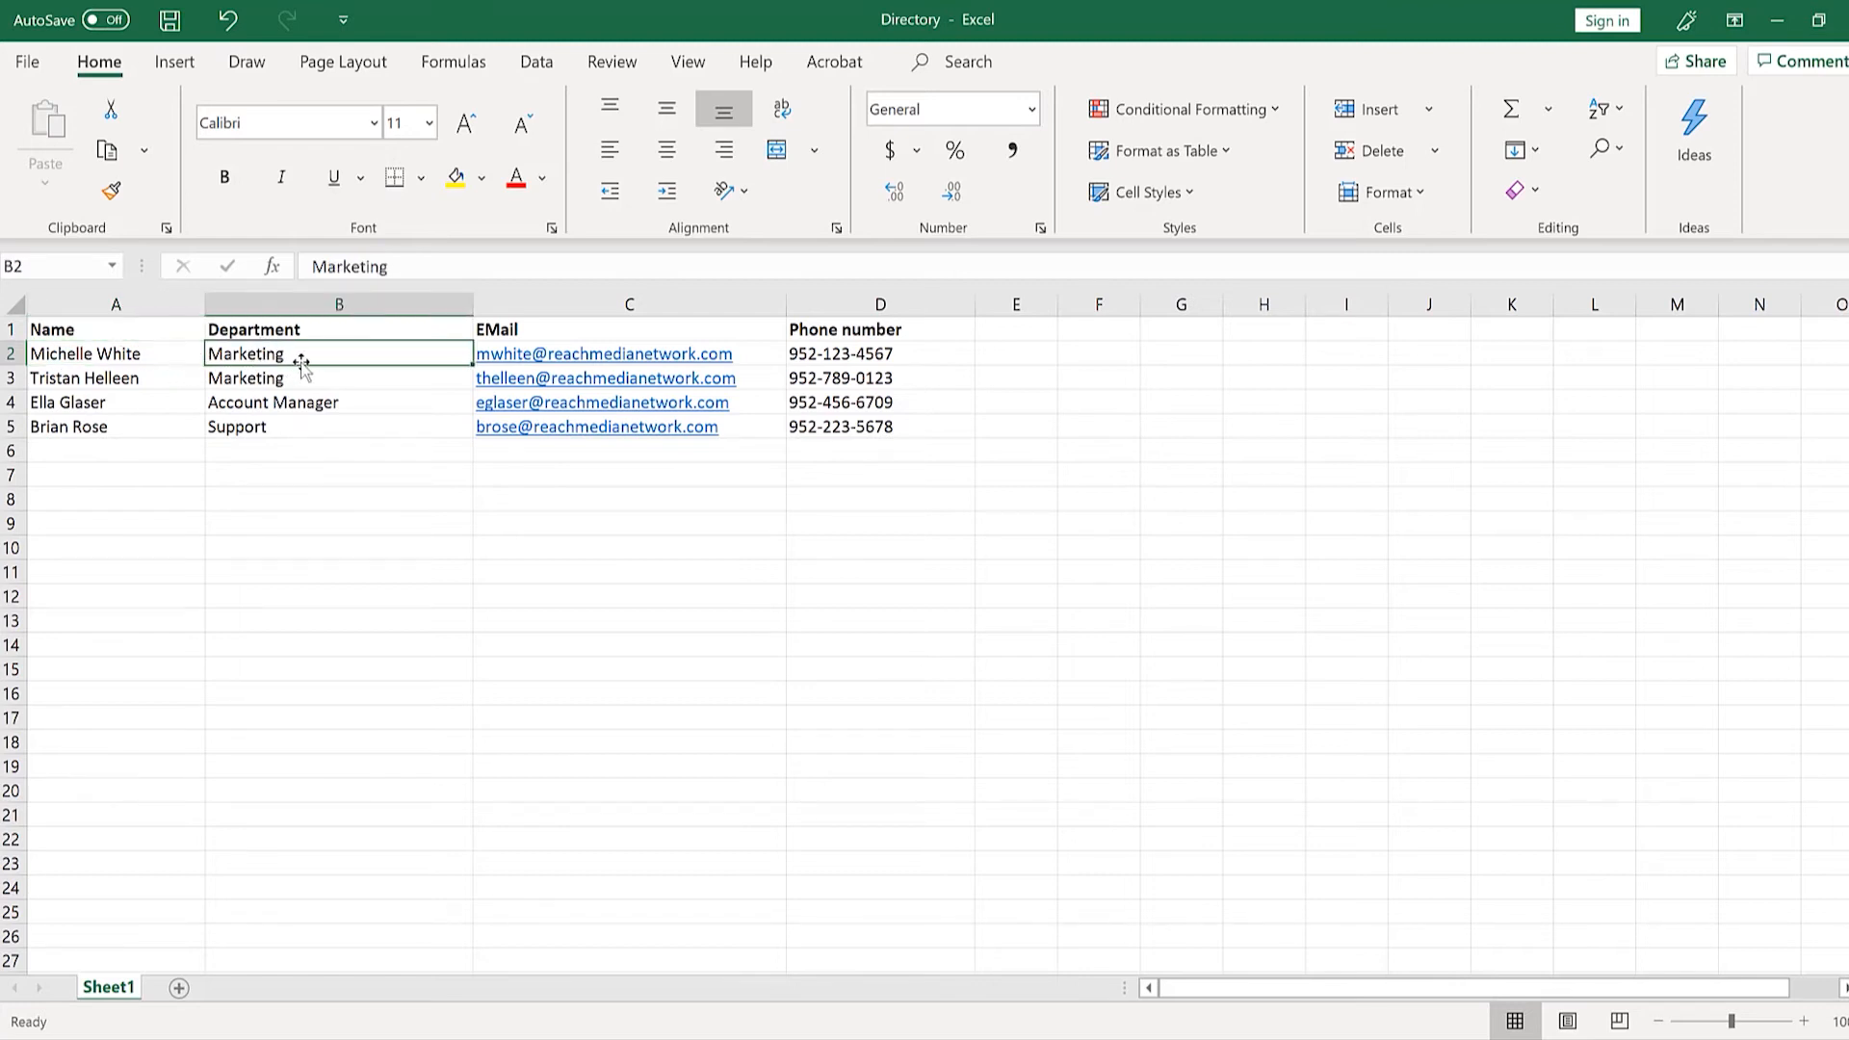
pyautogui.moveTo(302, 362); pyautogui.dragTo(556, 328)
pyautogui.click(554, 329)
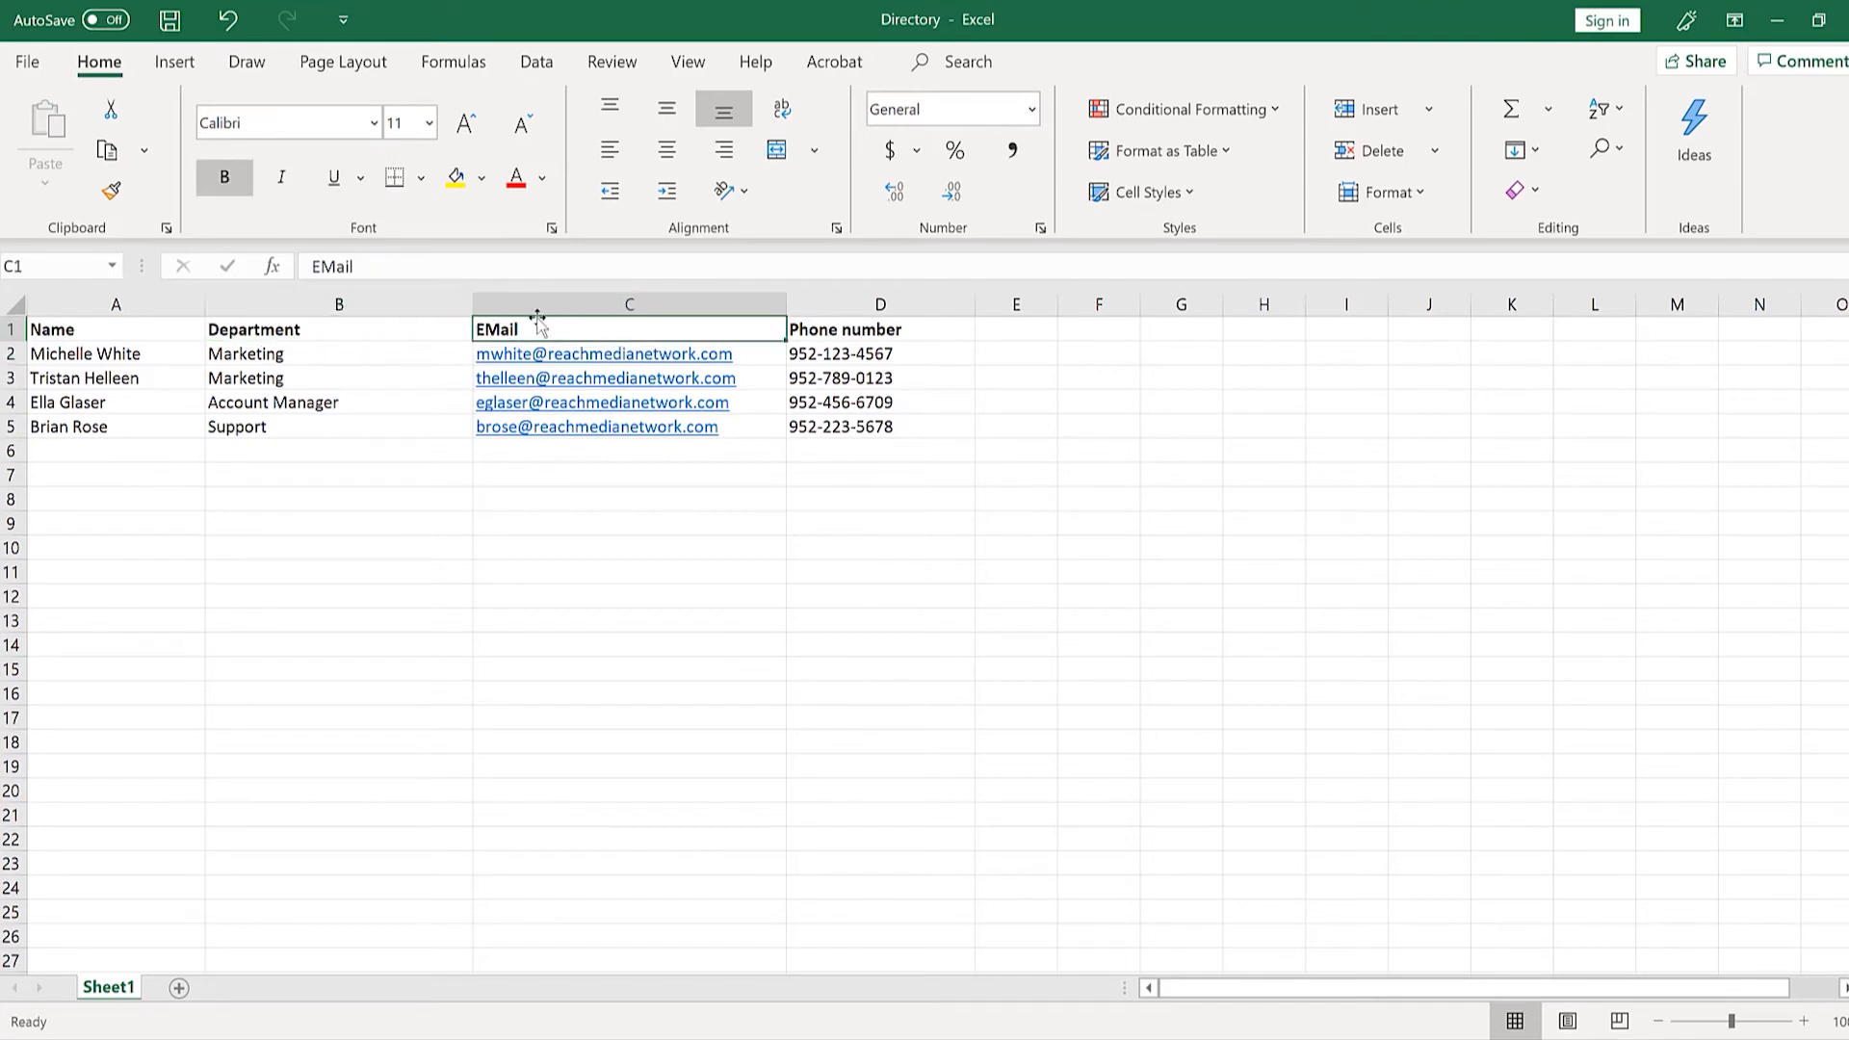
pyautogui.click(823, 331)
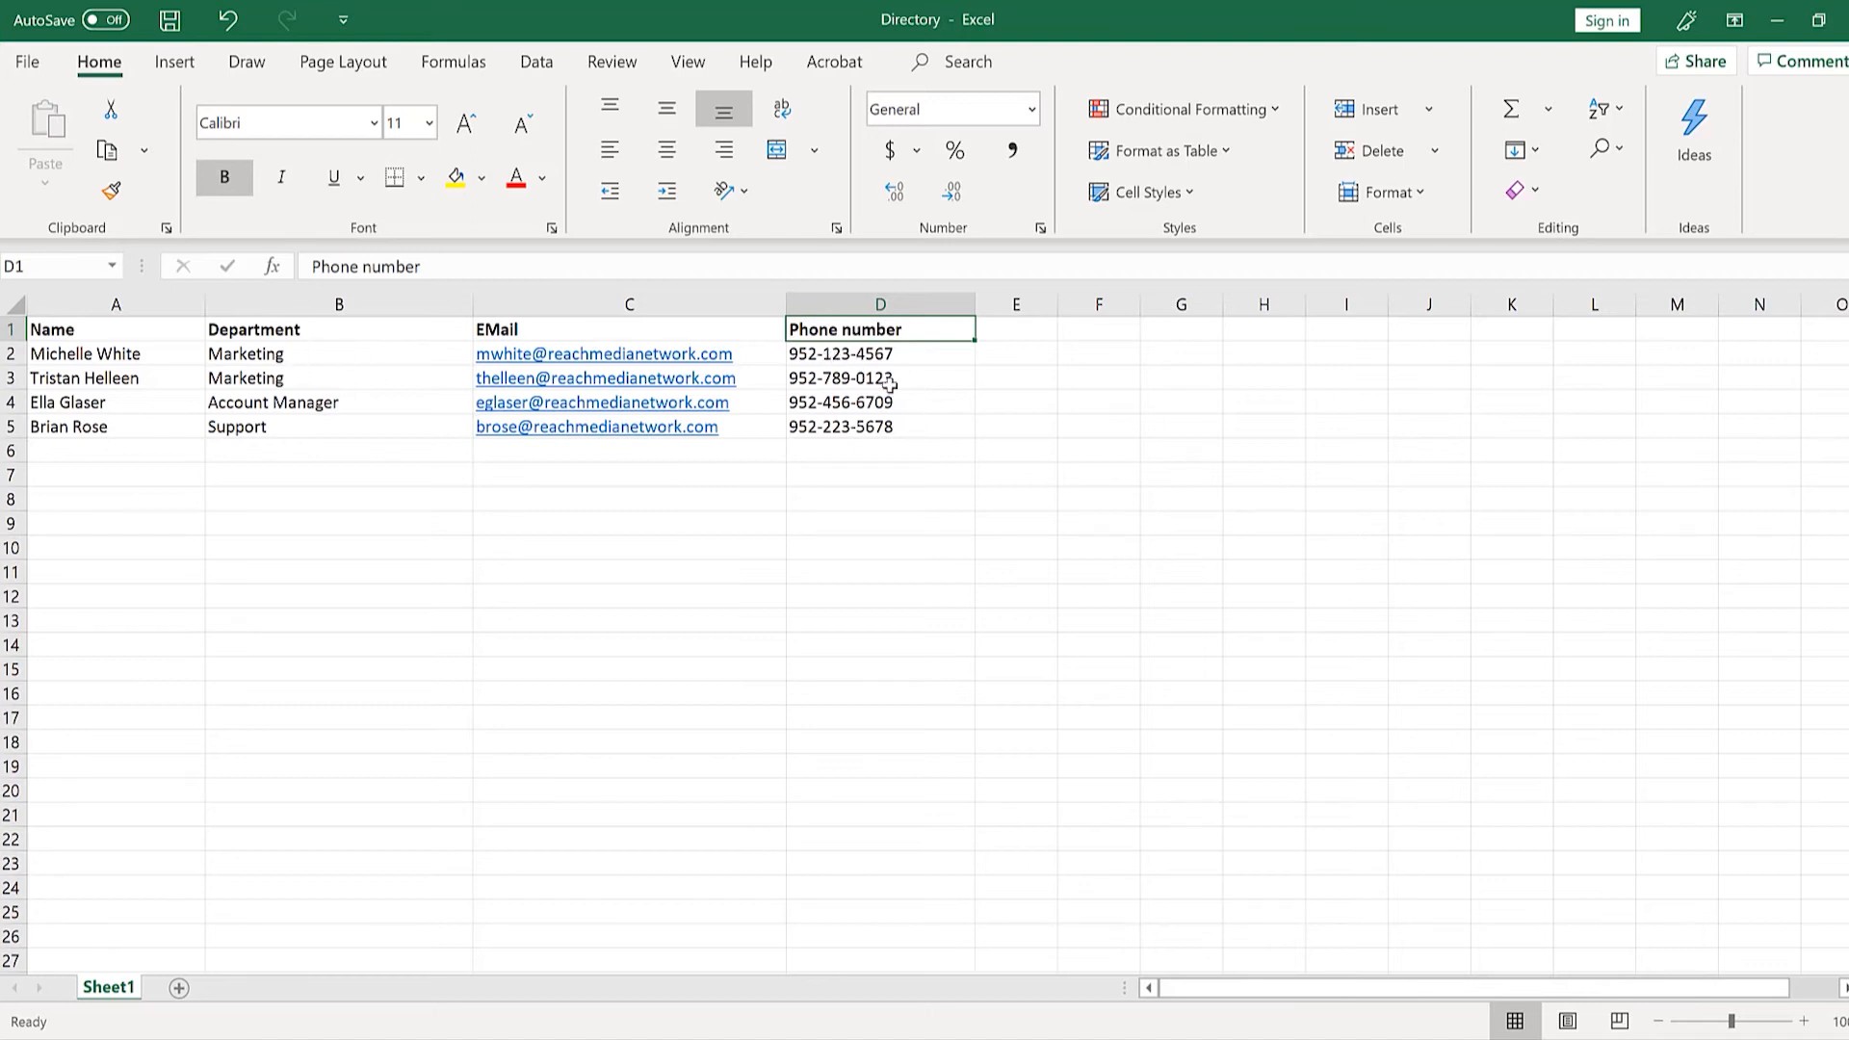
pyautogui.click(682, 321)
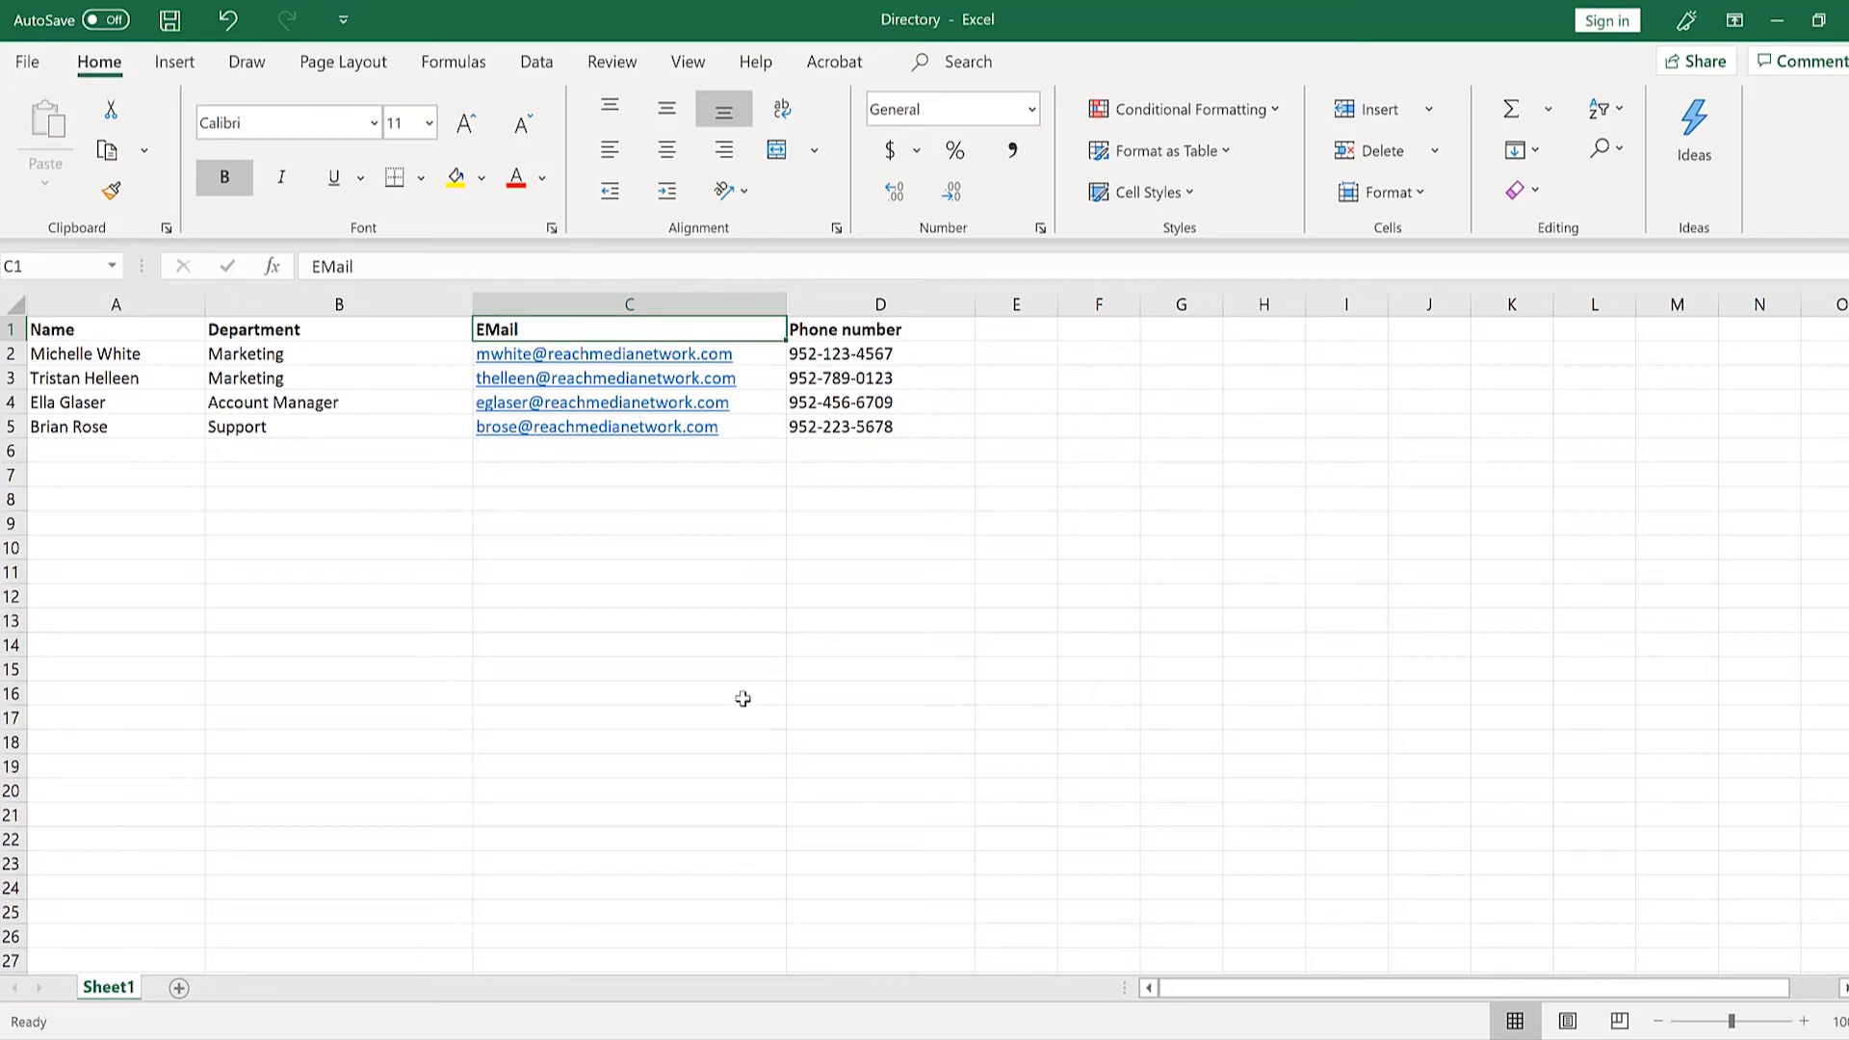
# Return to REACH and update the EMail column of Upload Directory as the list's identity column.
pyautogui.click(814, 1038)
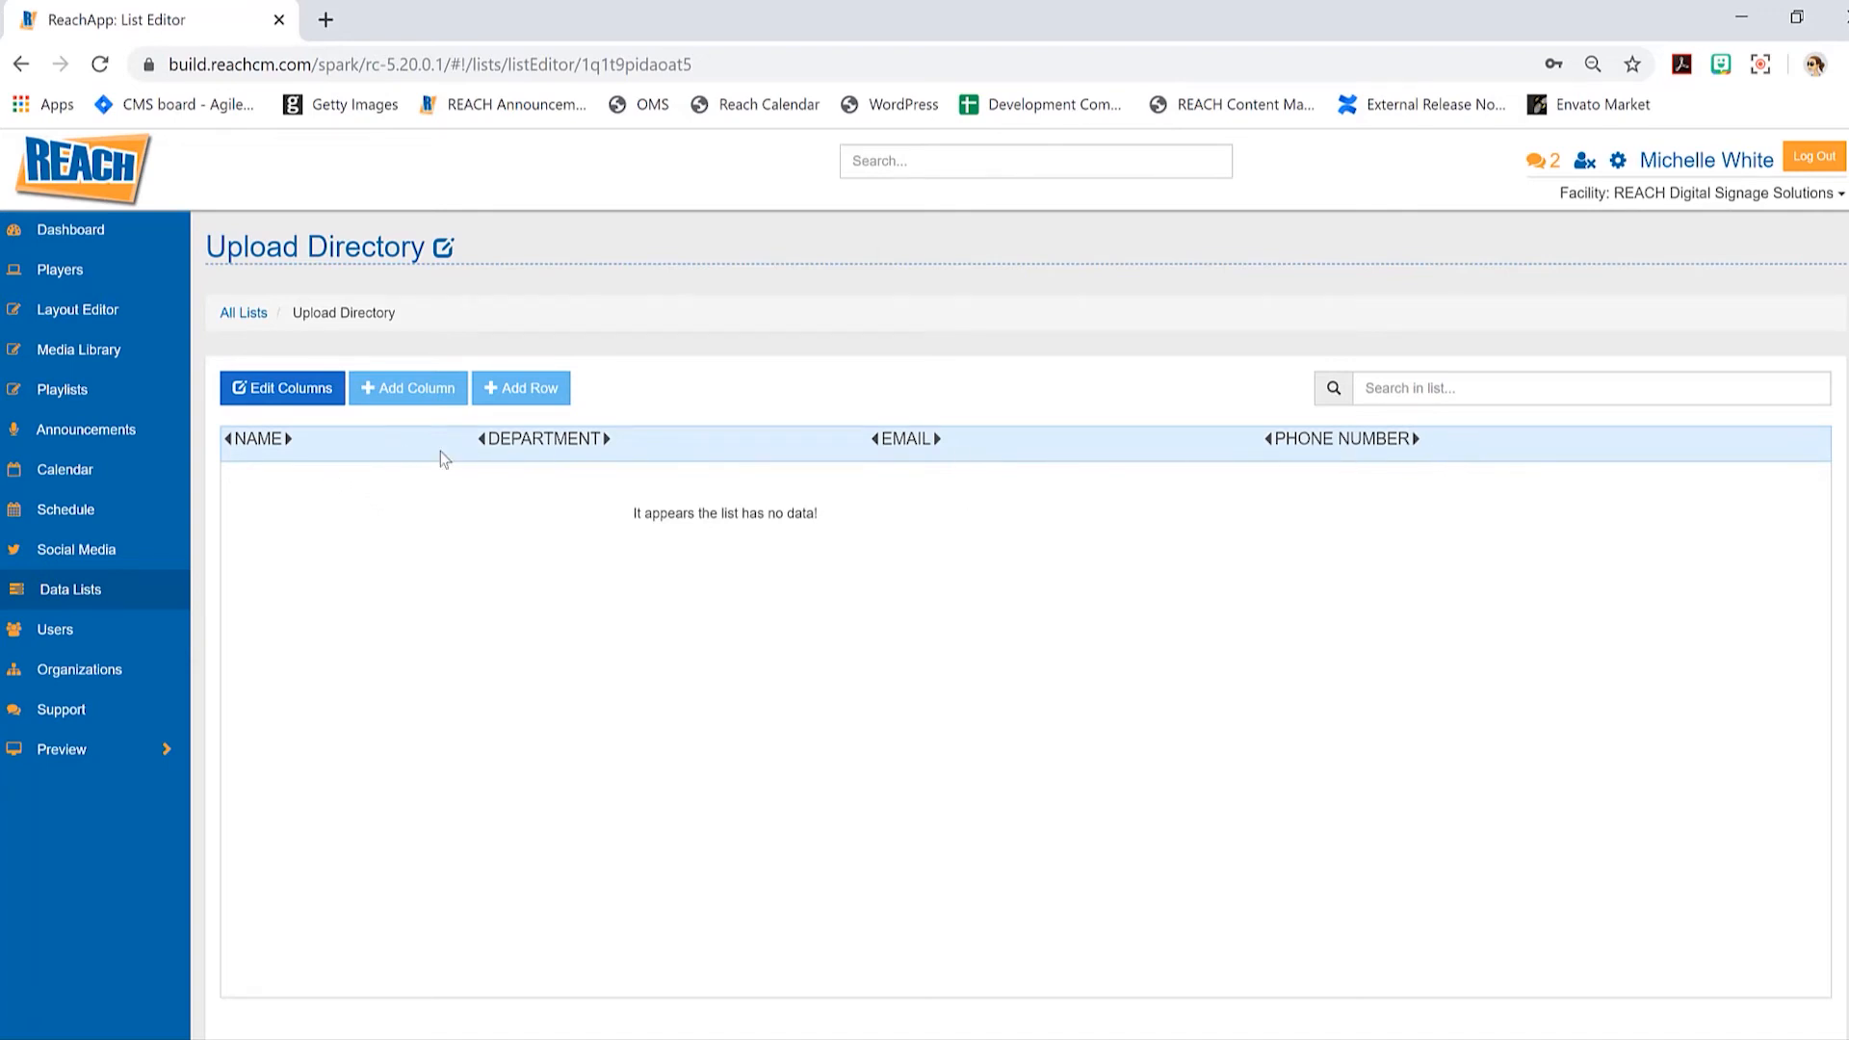
pyautogui.click(275, 391)
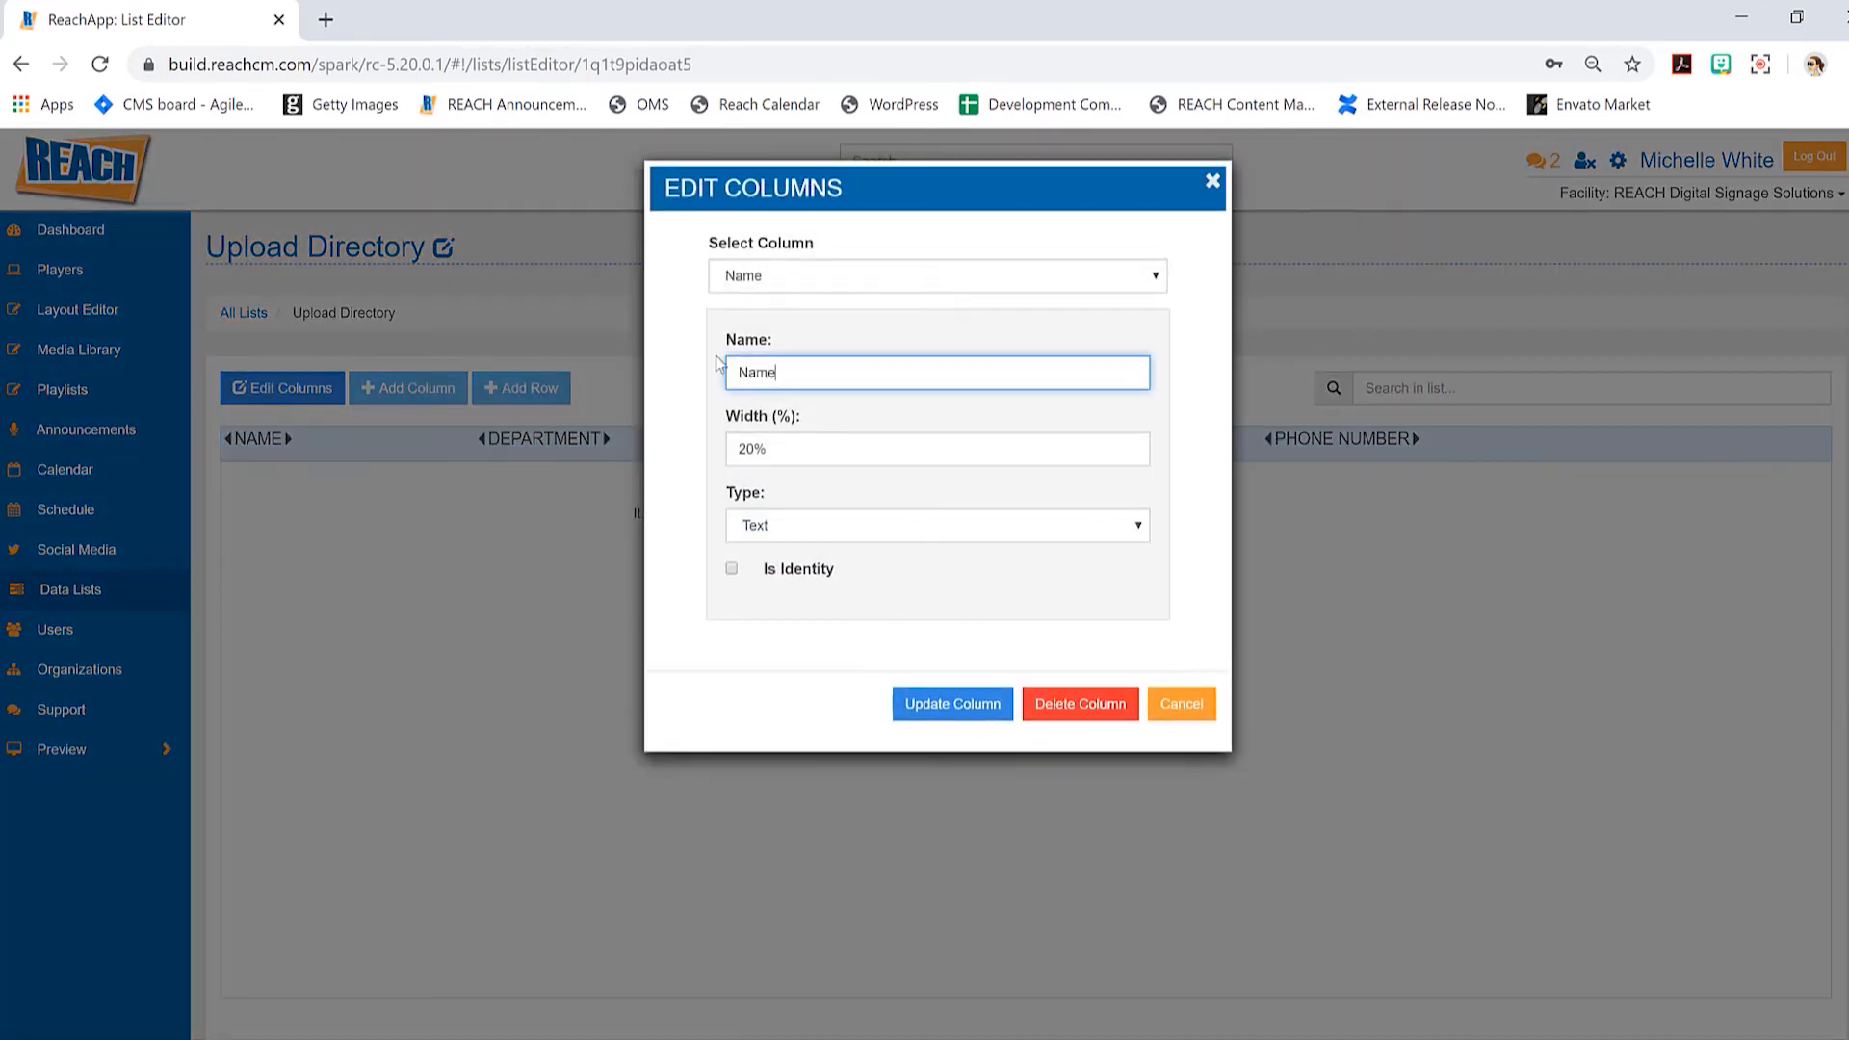
pyautogui.click(776, 280)
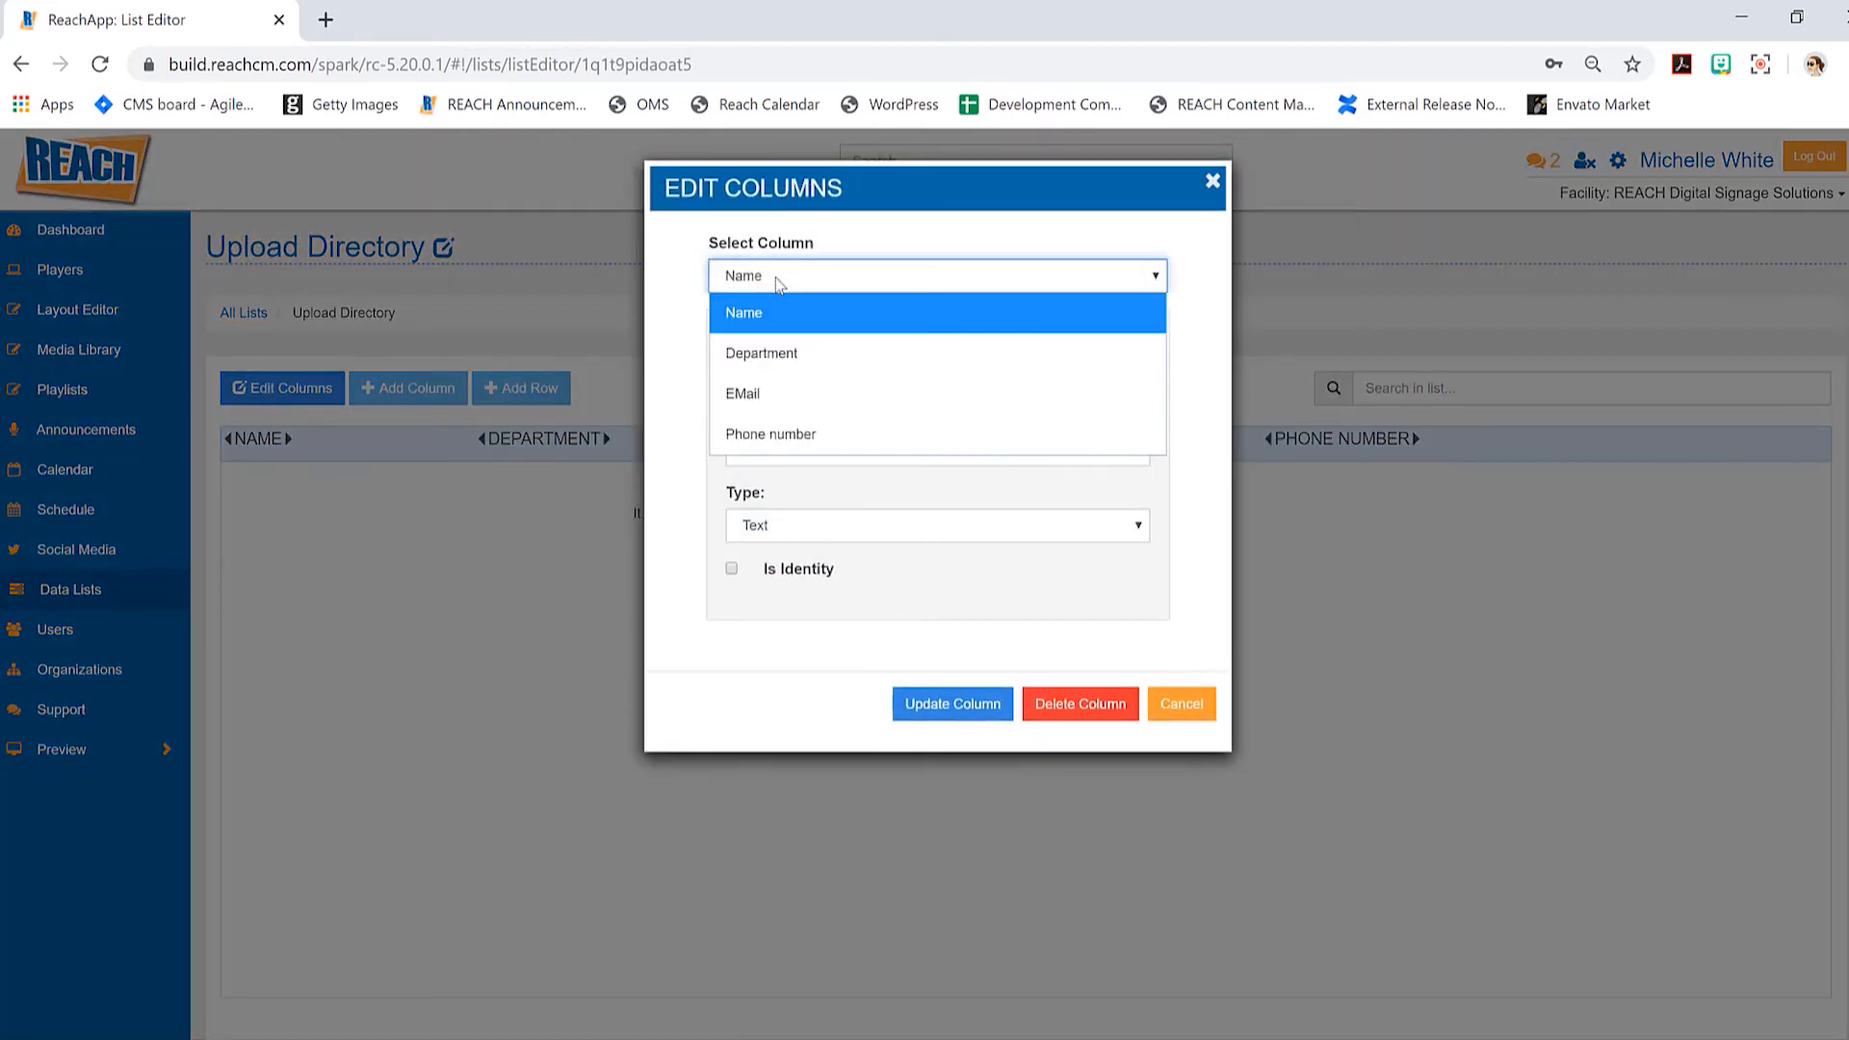
pyautogui.click(766, 395)
pyautogui.moveTo(832, 576); pyautogui.dragTo(764, 587)
pyautogui.click(732, 568)
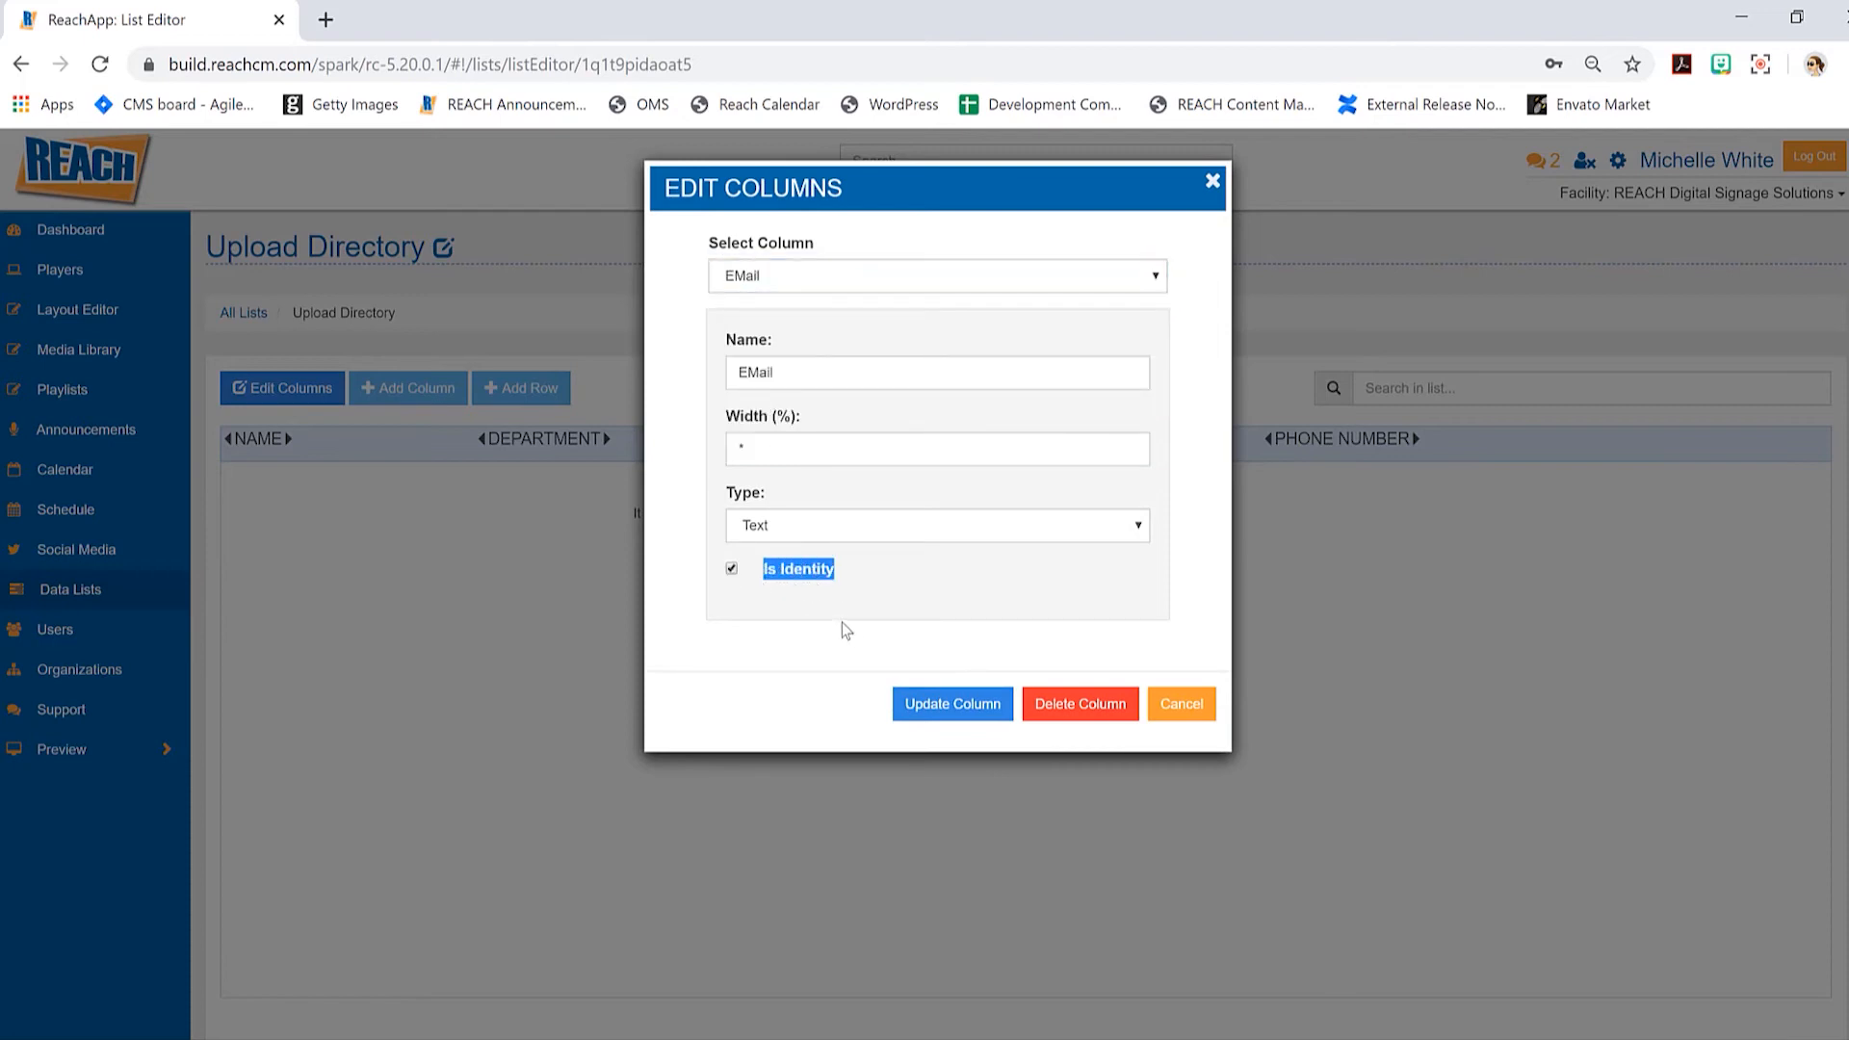
pyautogui.click(958, 712)
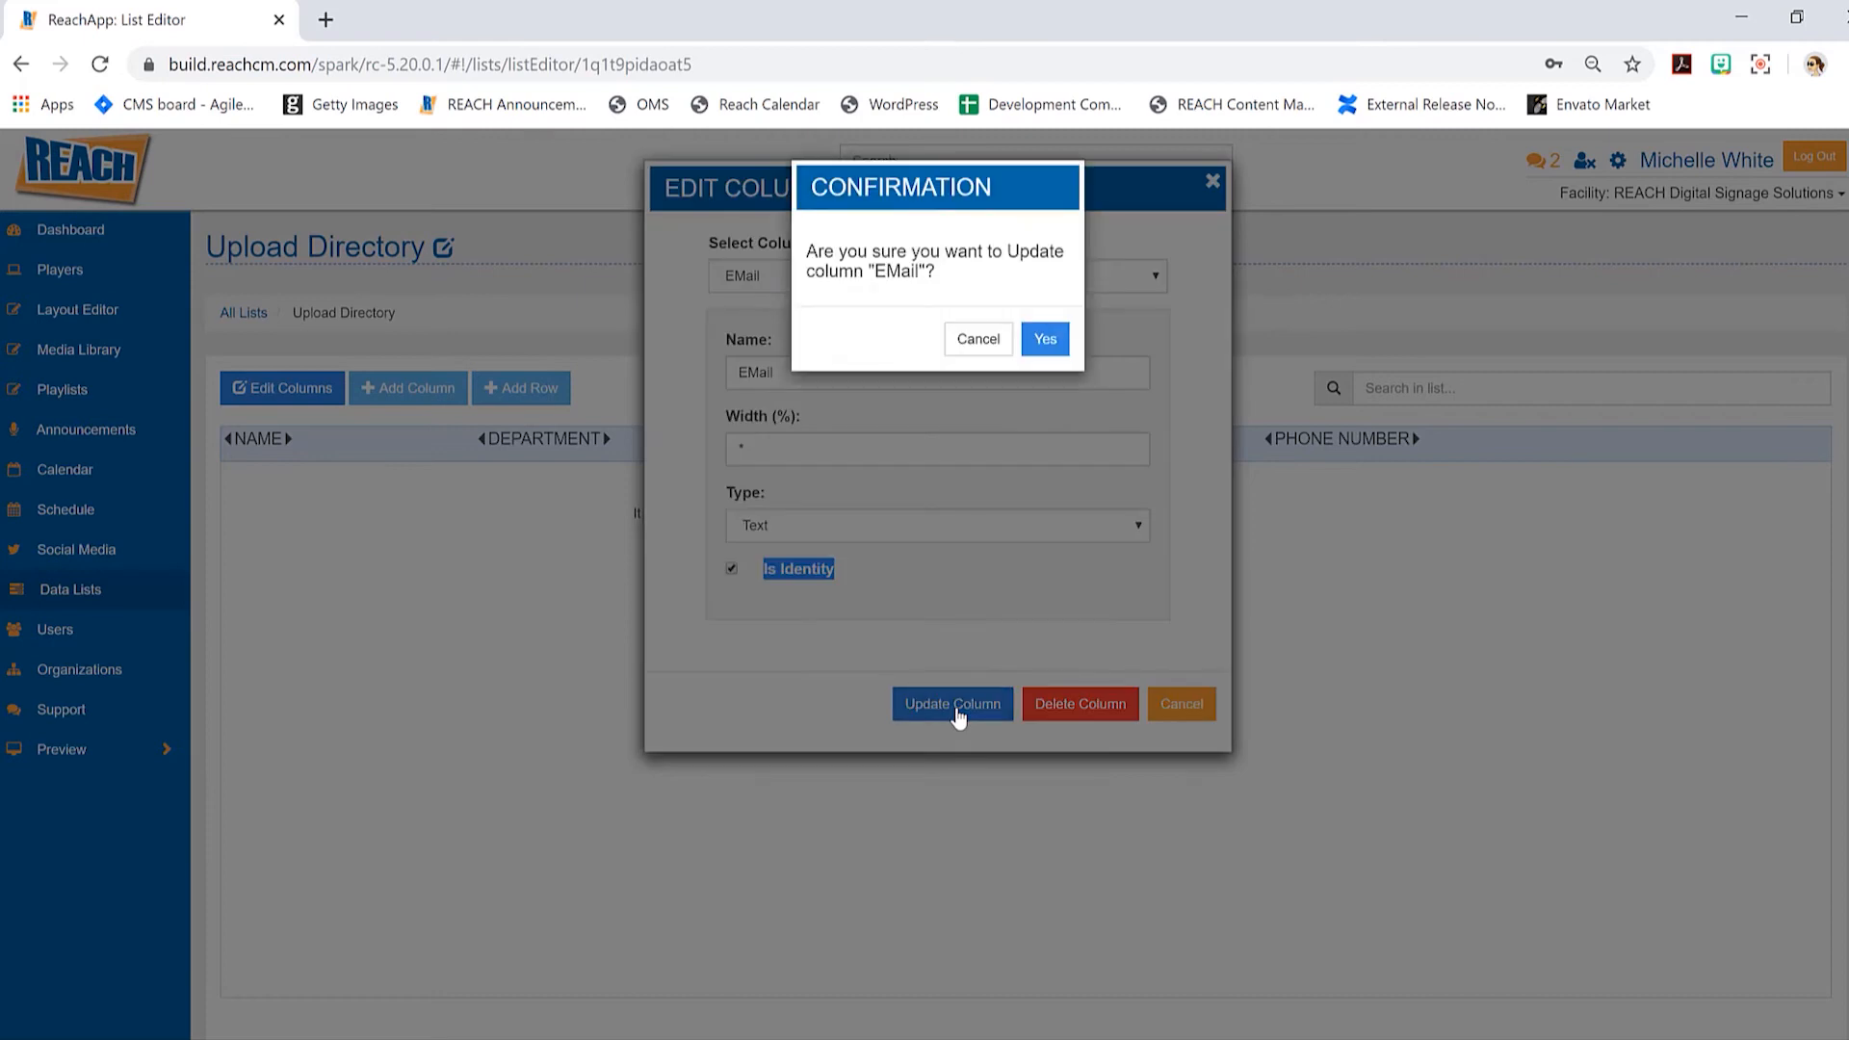
pyautogui.click(1055, 341)
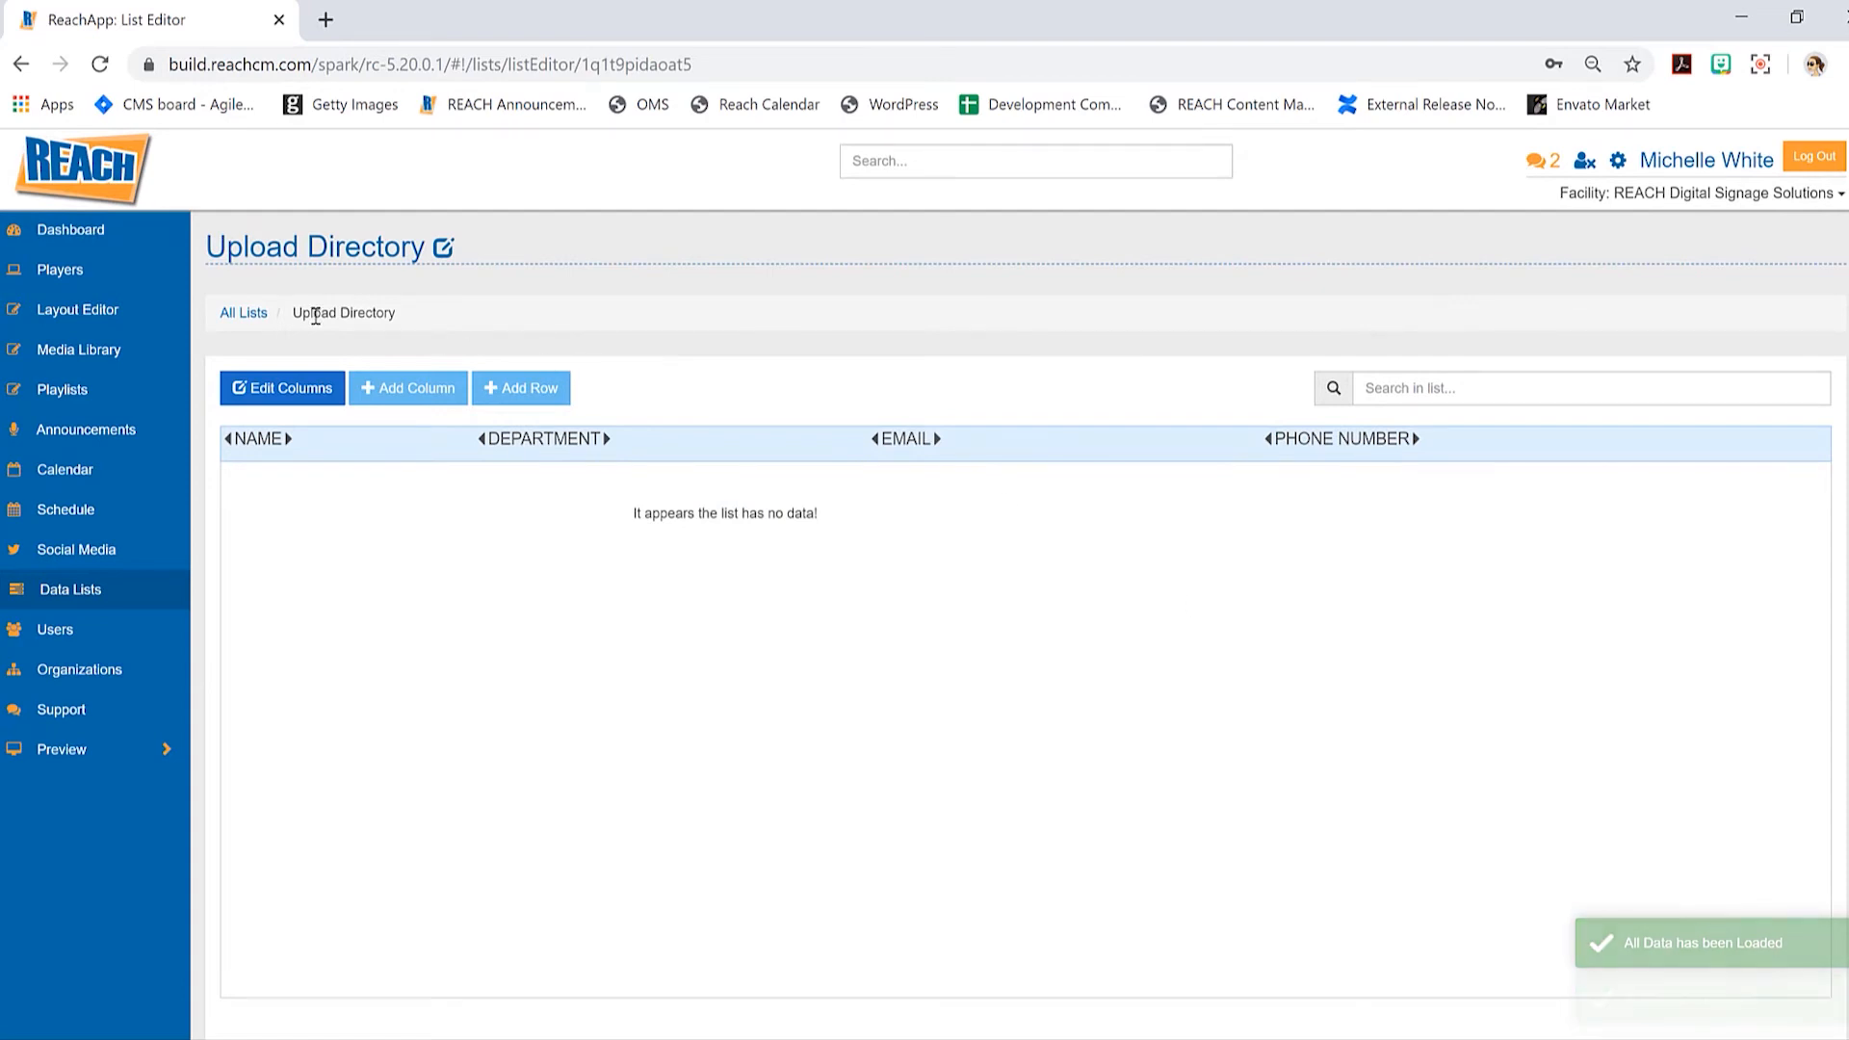
# From the list overview, start a new integration for Upload Directory and name it Excel.
pyautogui.click(245, 314)
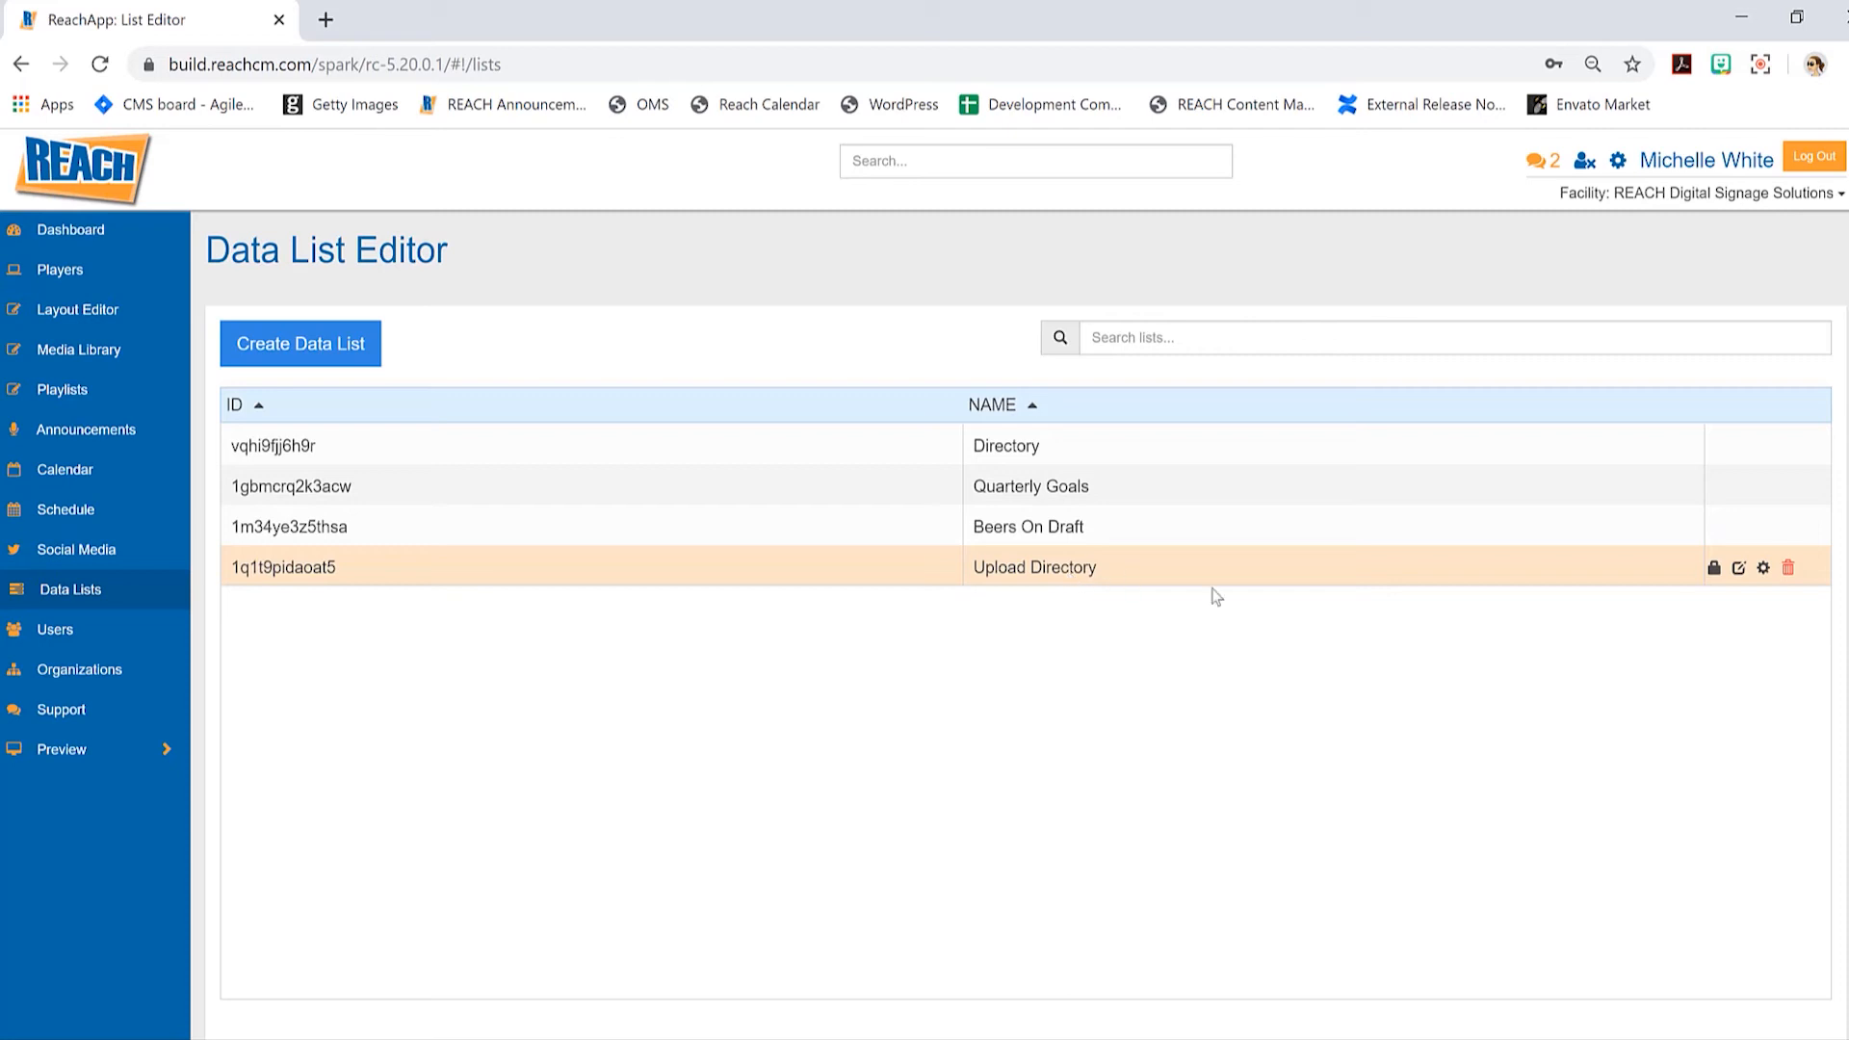
pyautogui.click(1763, 570)
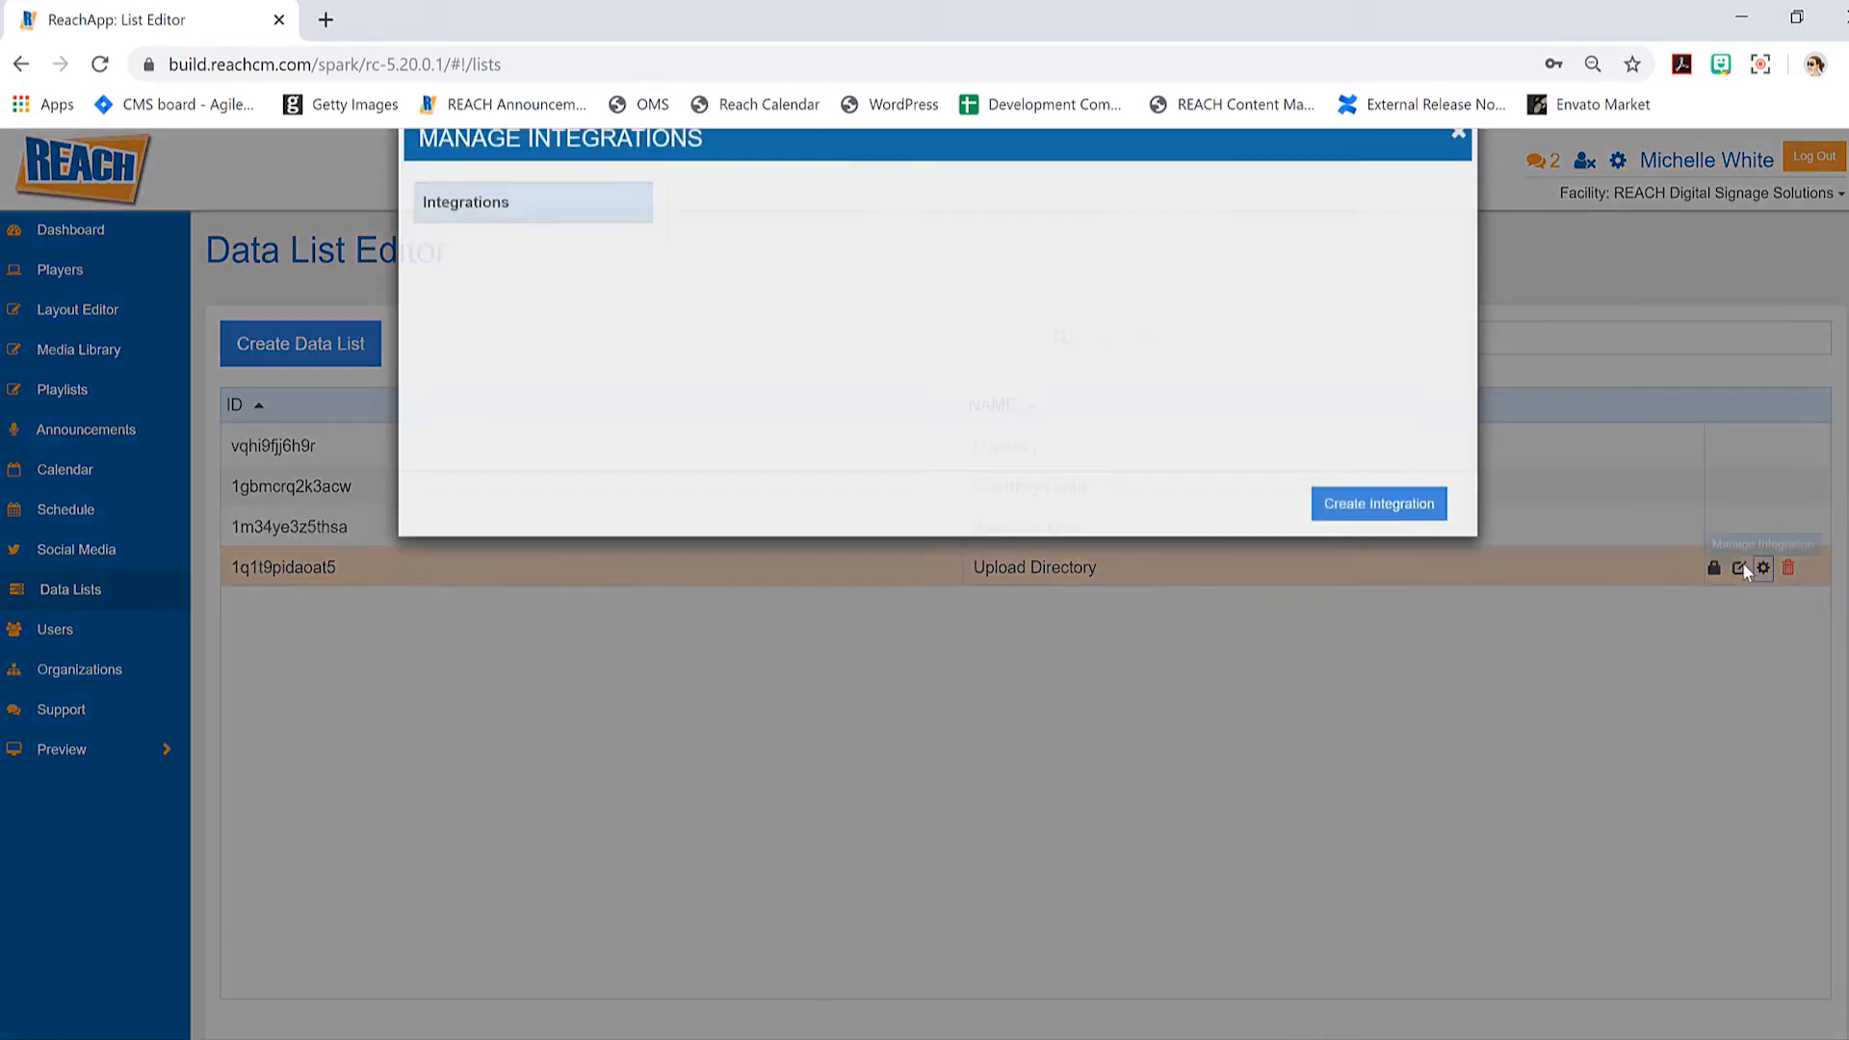
pyautogui.click(1425, 556)
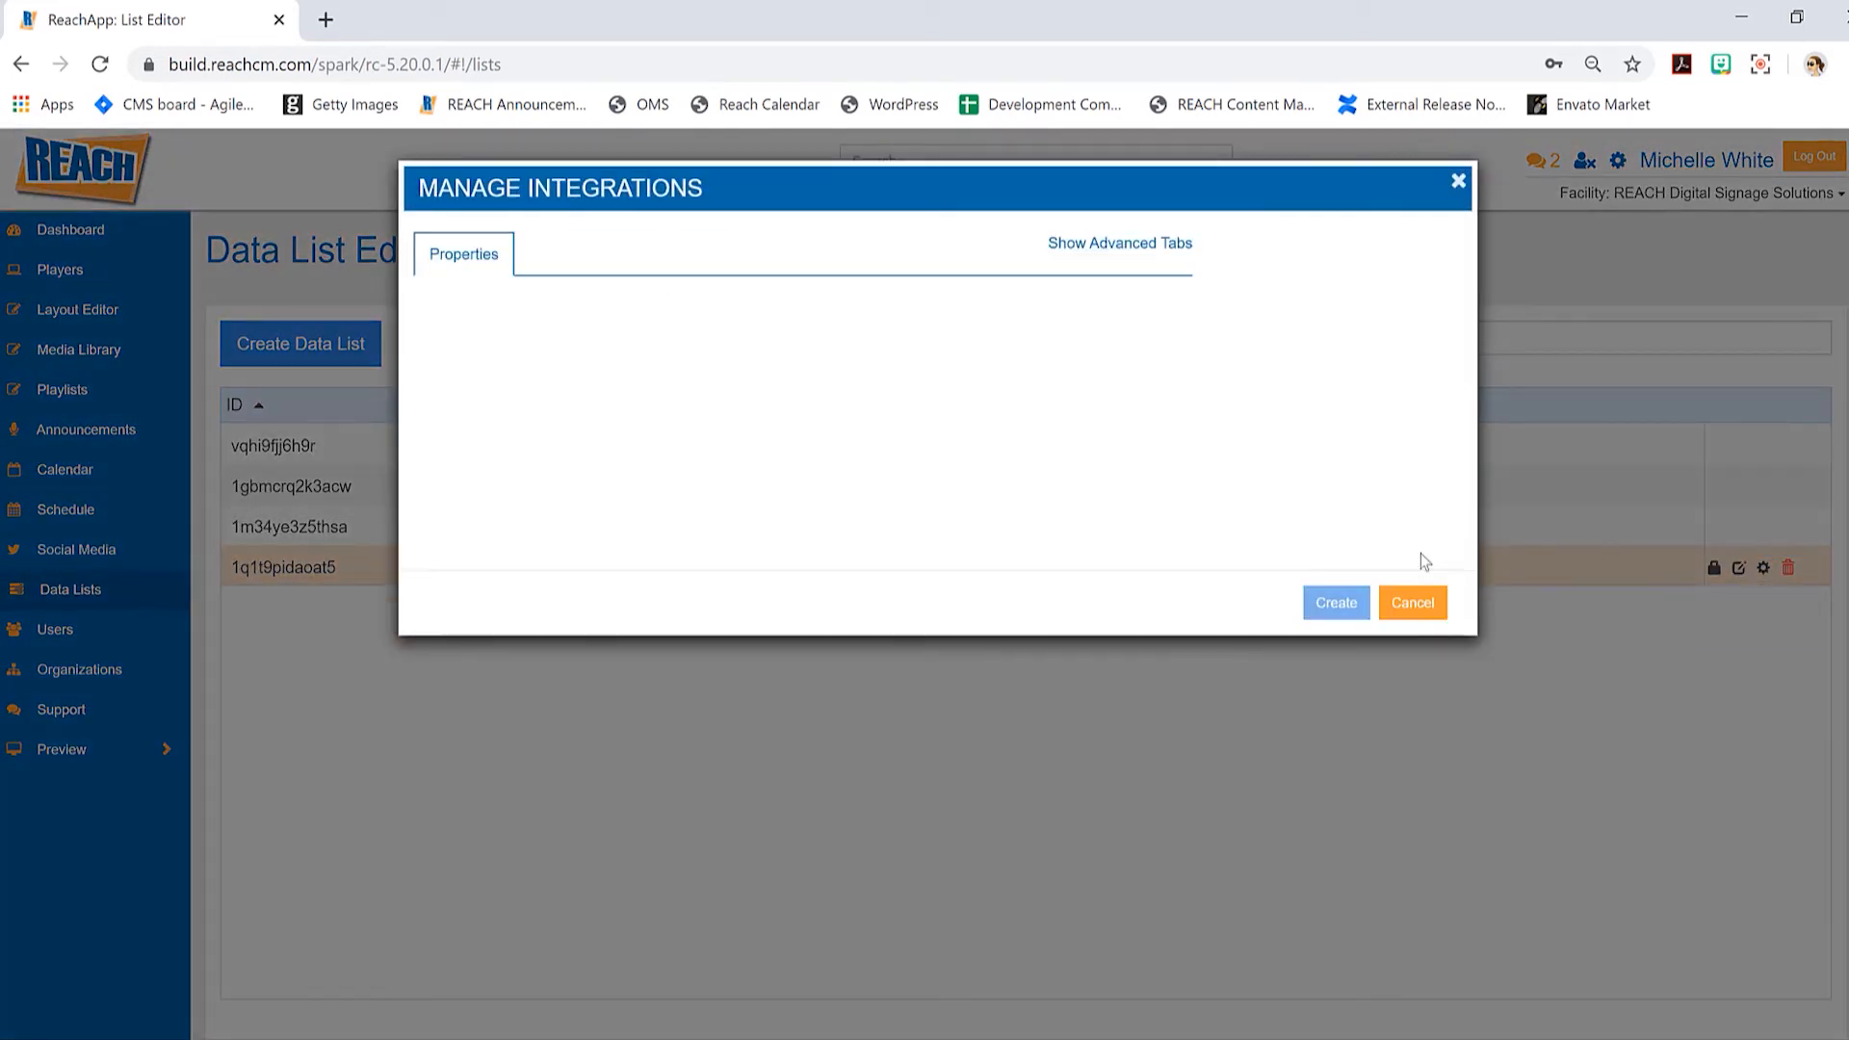
pyautogui.click(720, 317)
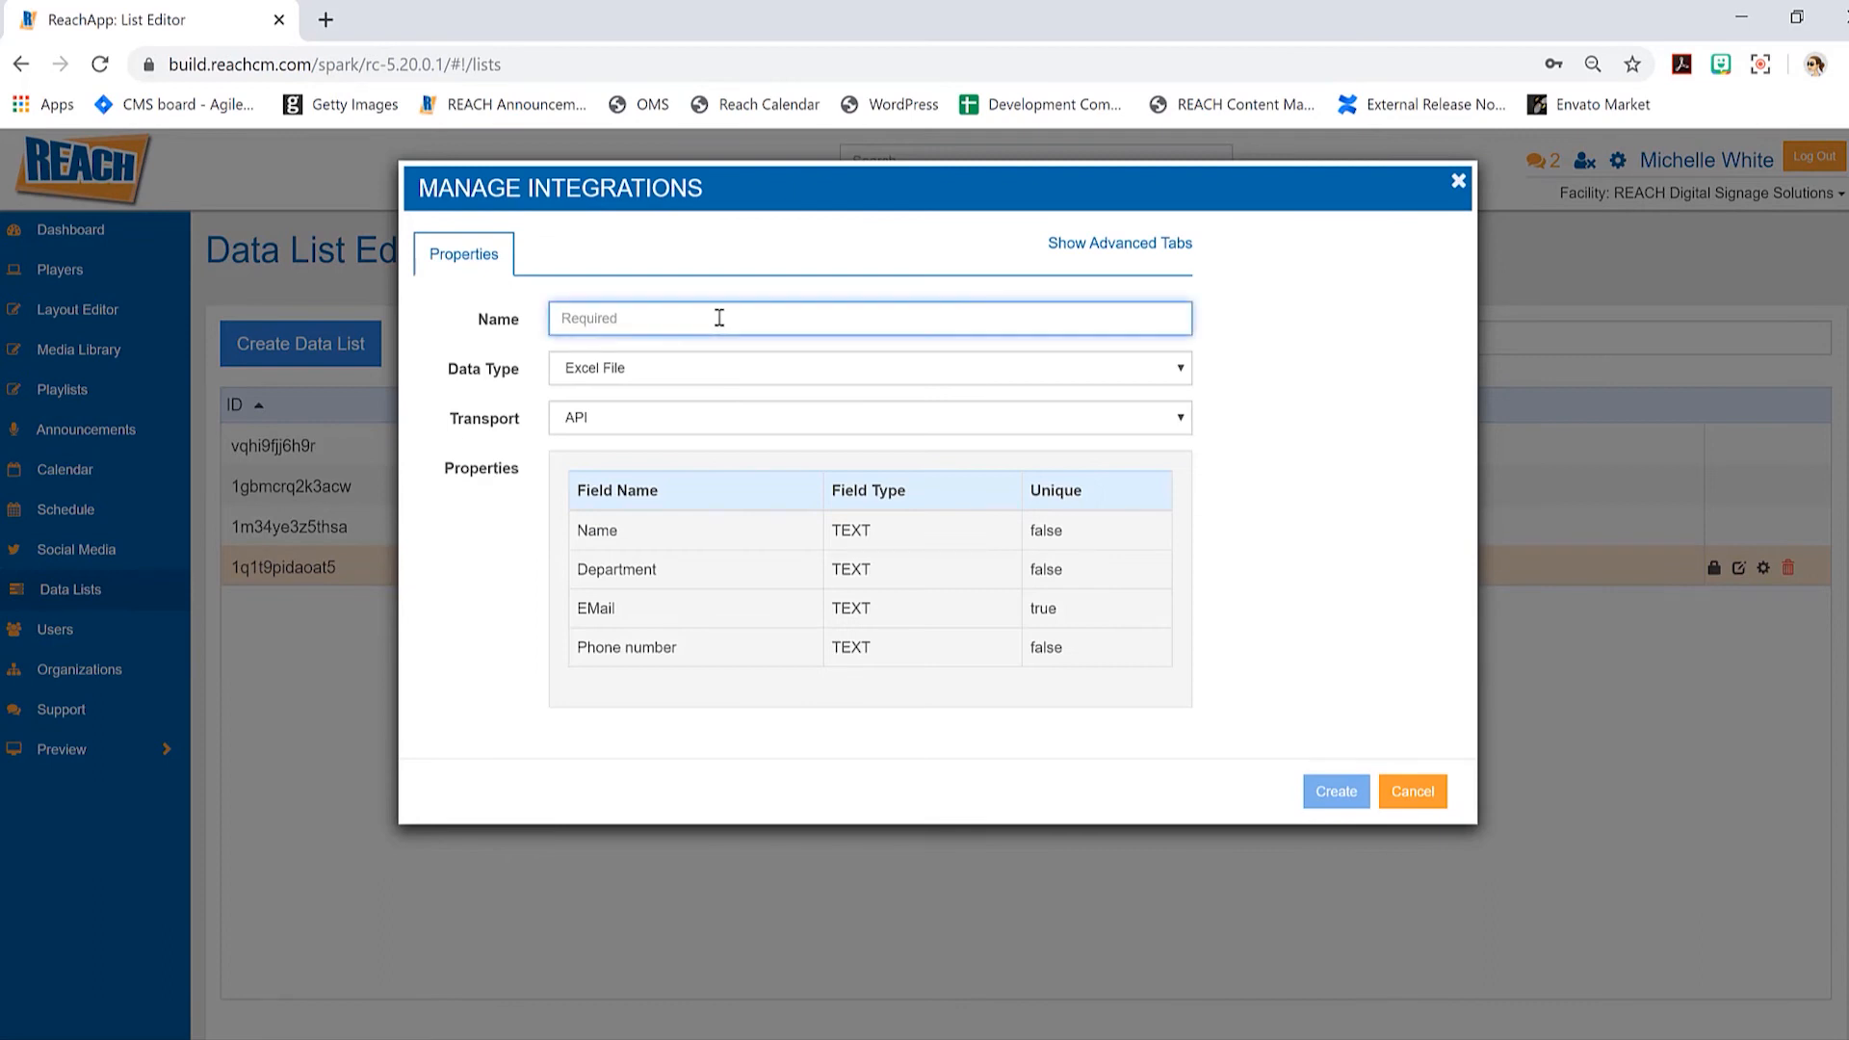
pyautogui.write('Exel')
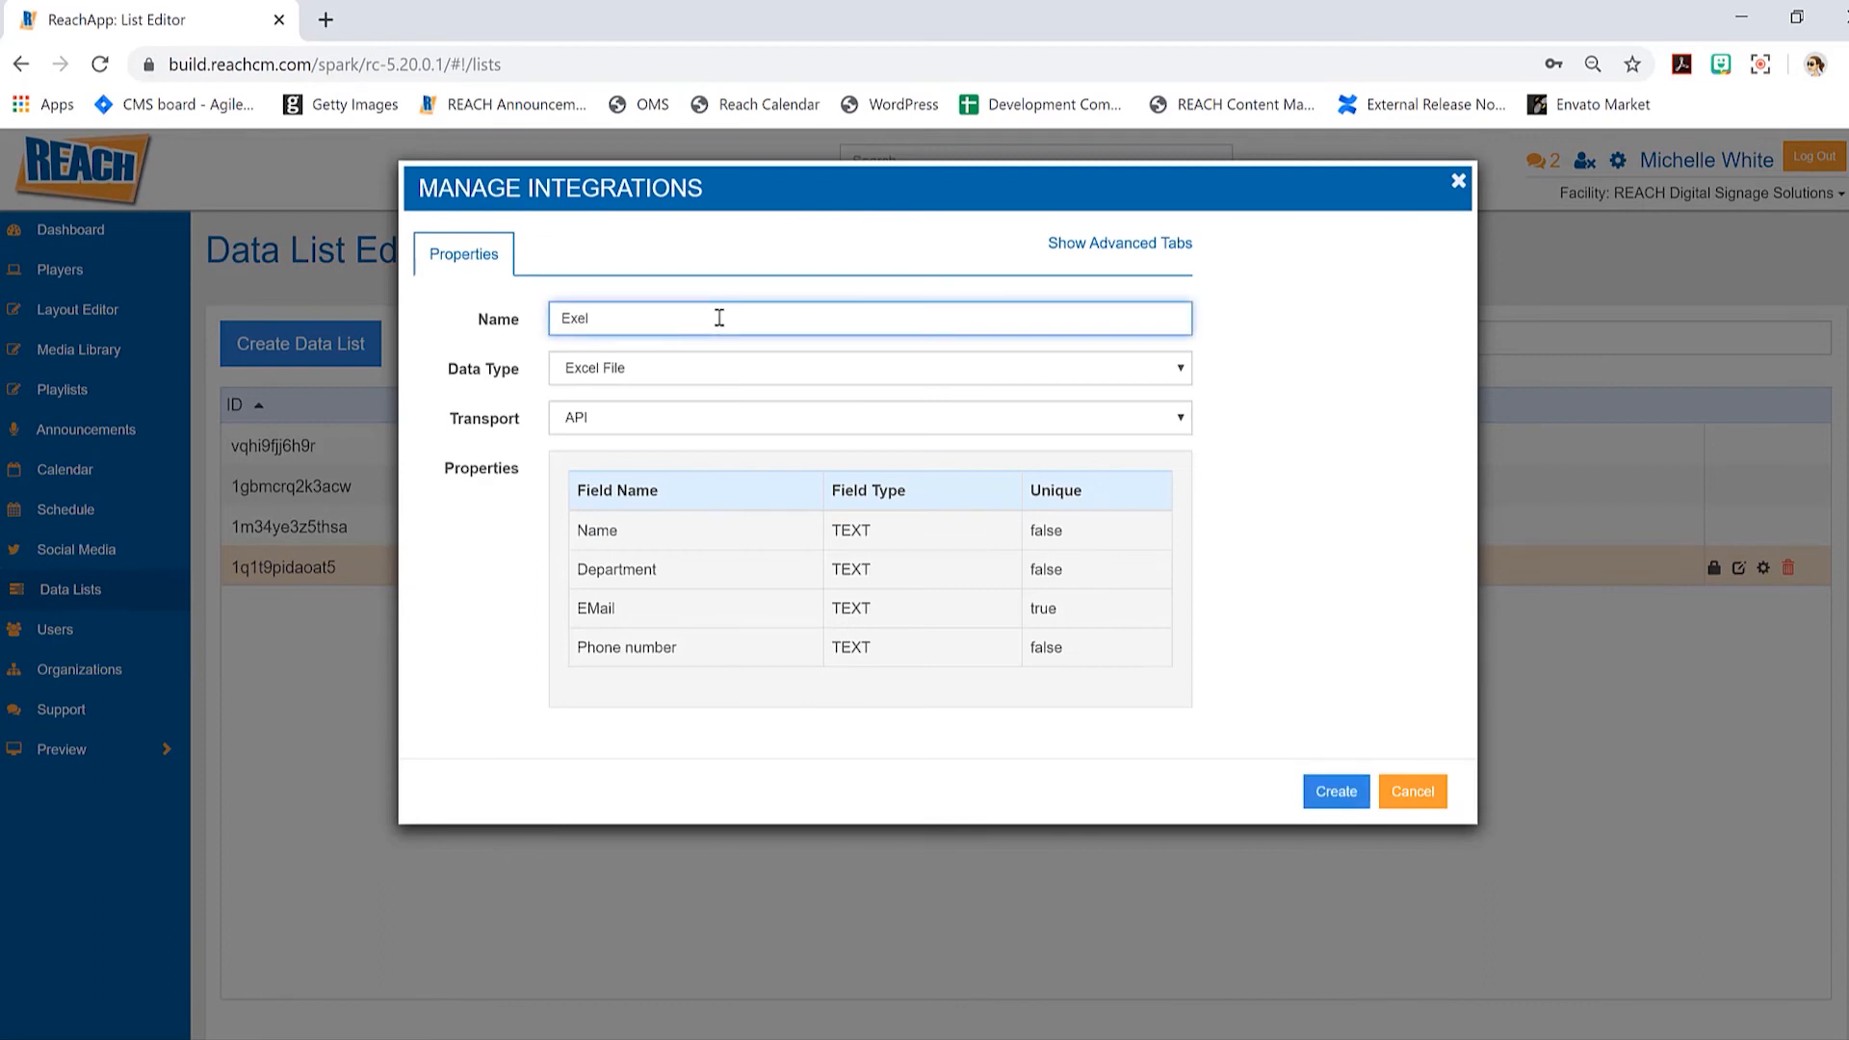
pyautogui.press('BackSpace')
pyautogui.write('ce')
pyautogui.click(496, 370)
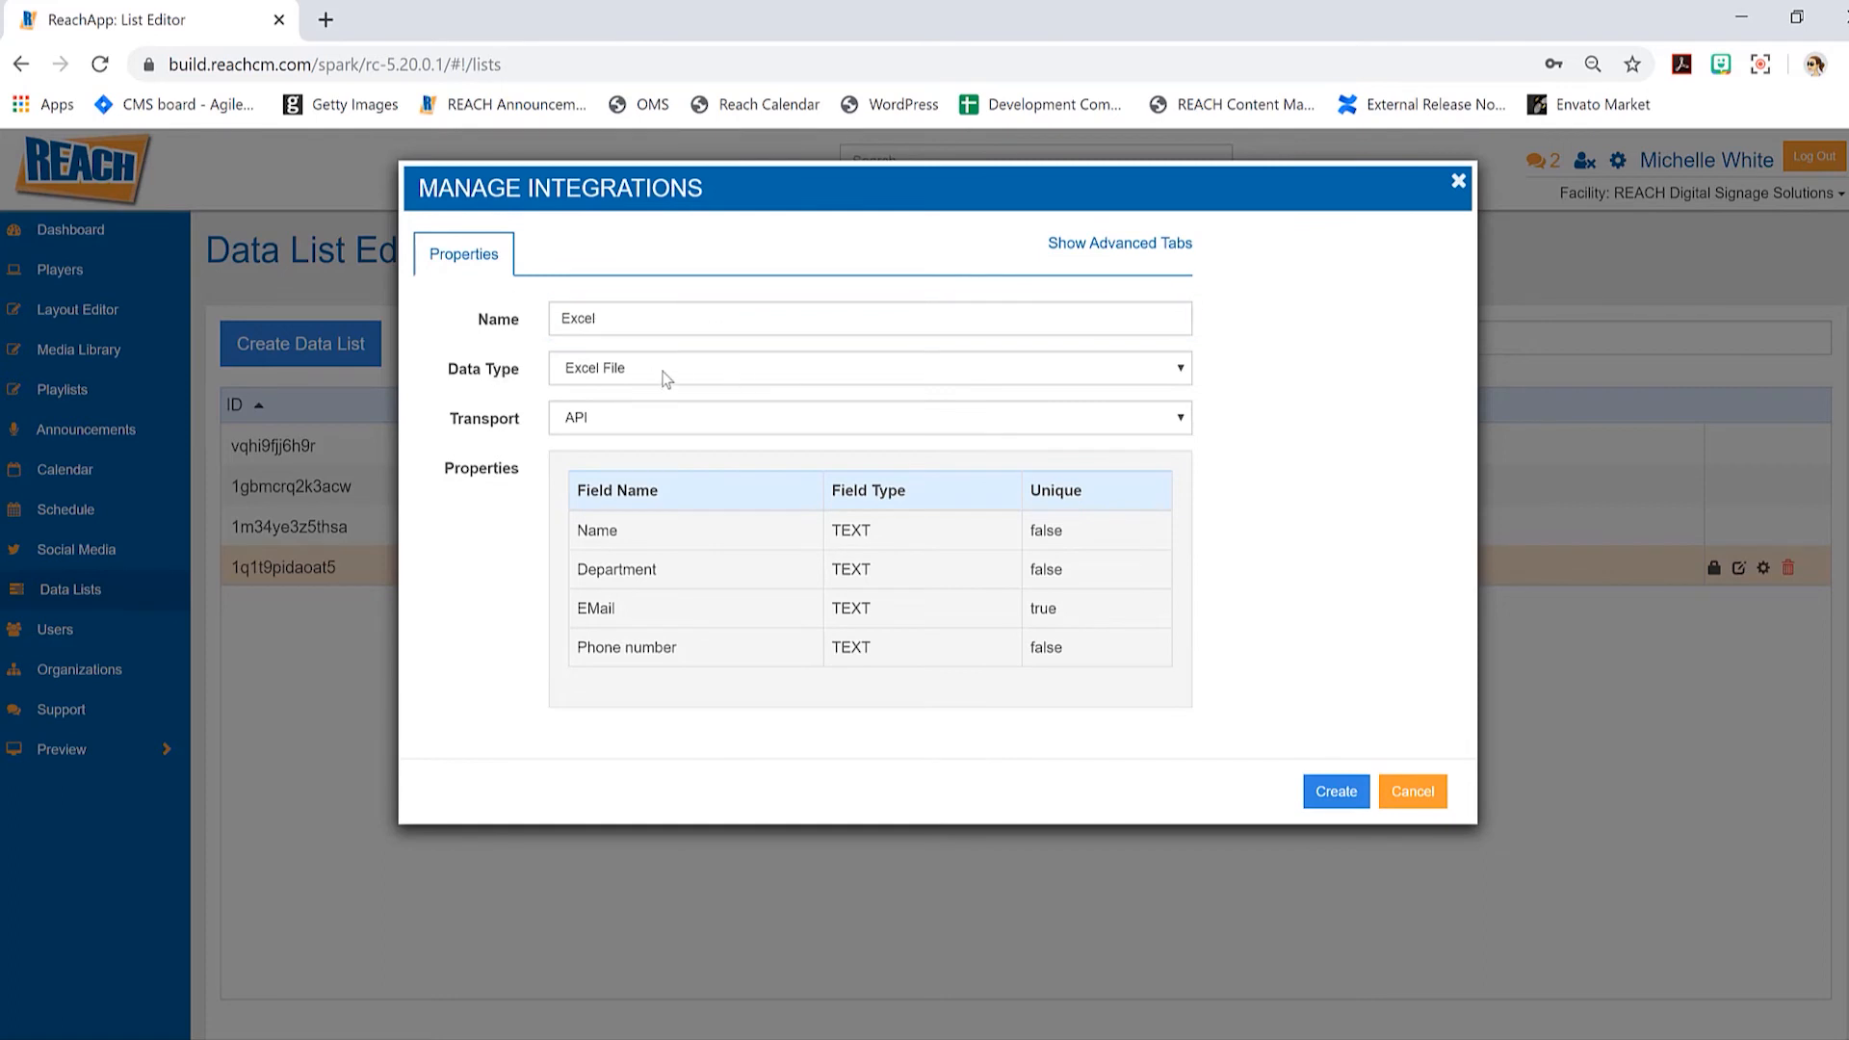
# Set the integration's data type to Excel File and its transport to Upload.
pyautogui.click(677, 369)
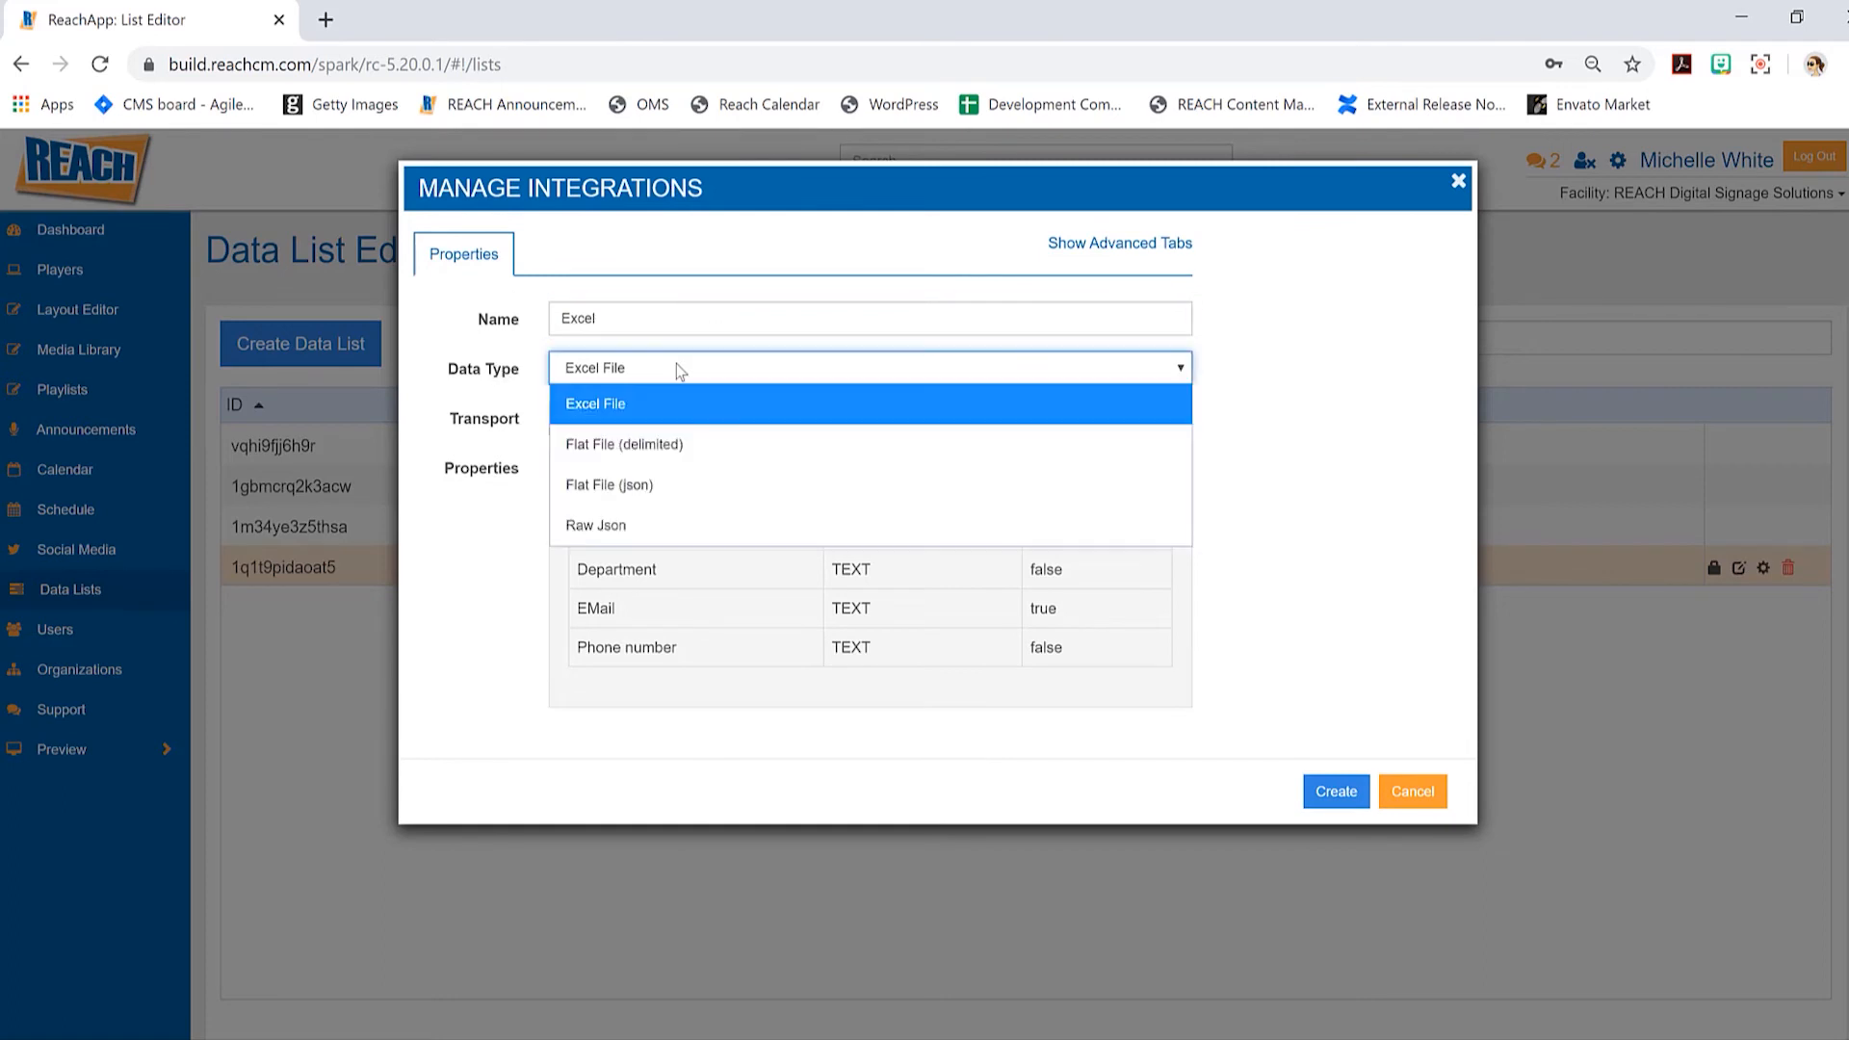
pyautogui.click(624, 404)
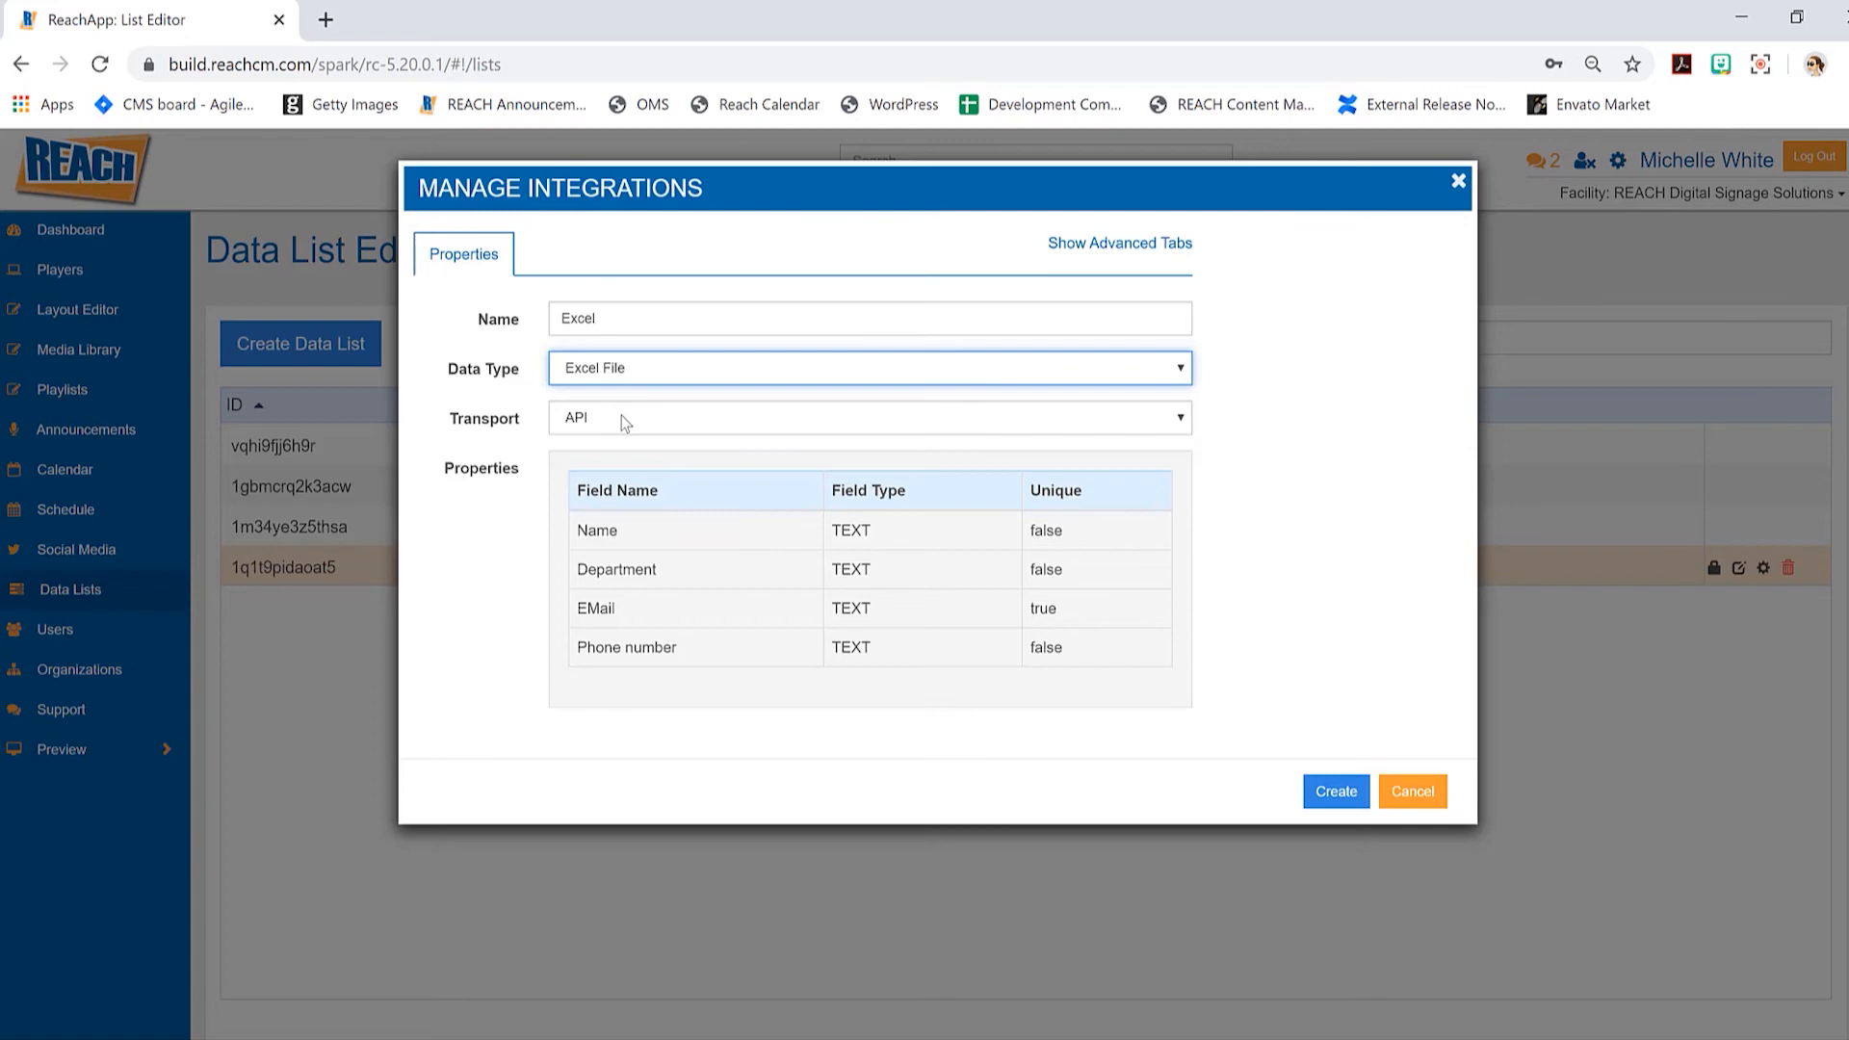
pyautogui.click(610, 380)
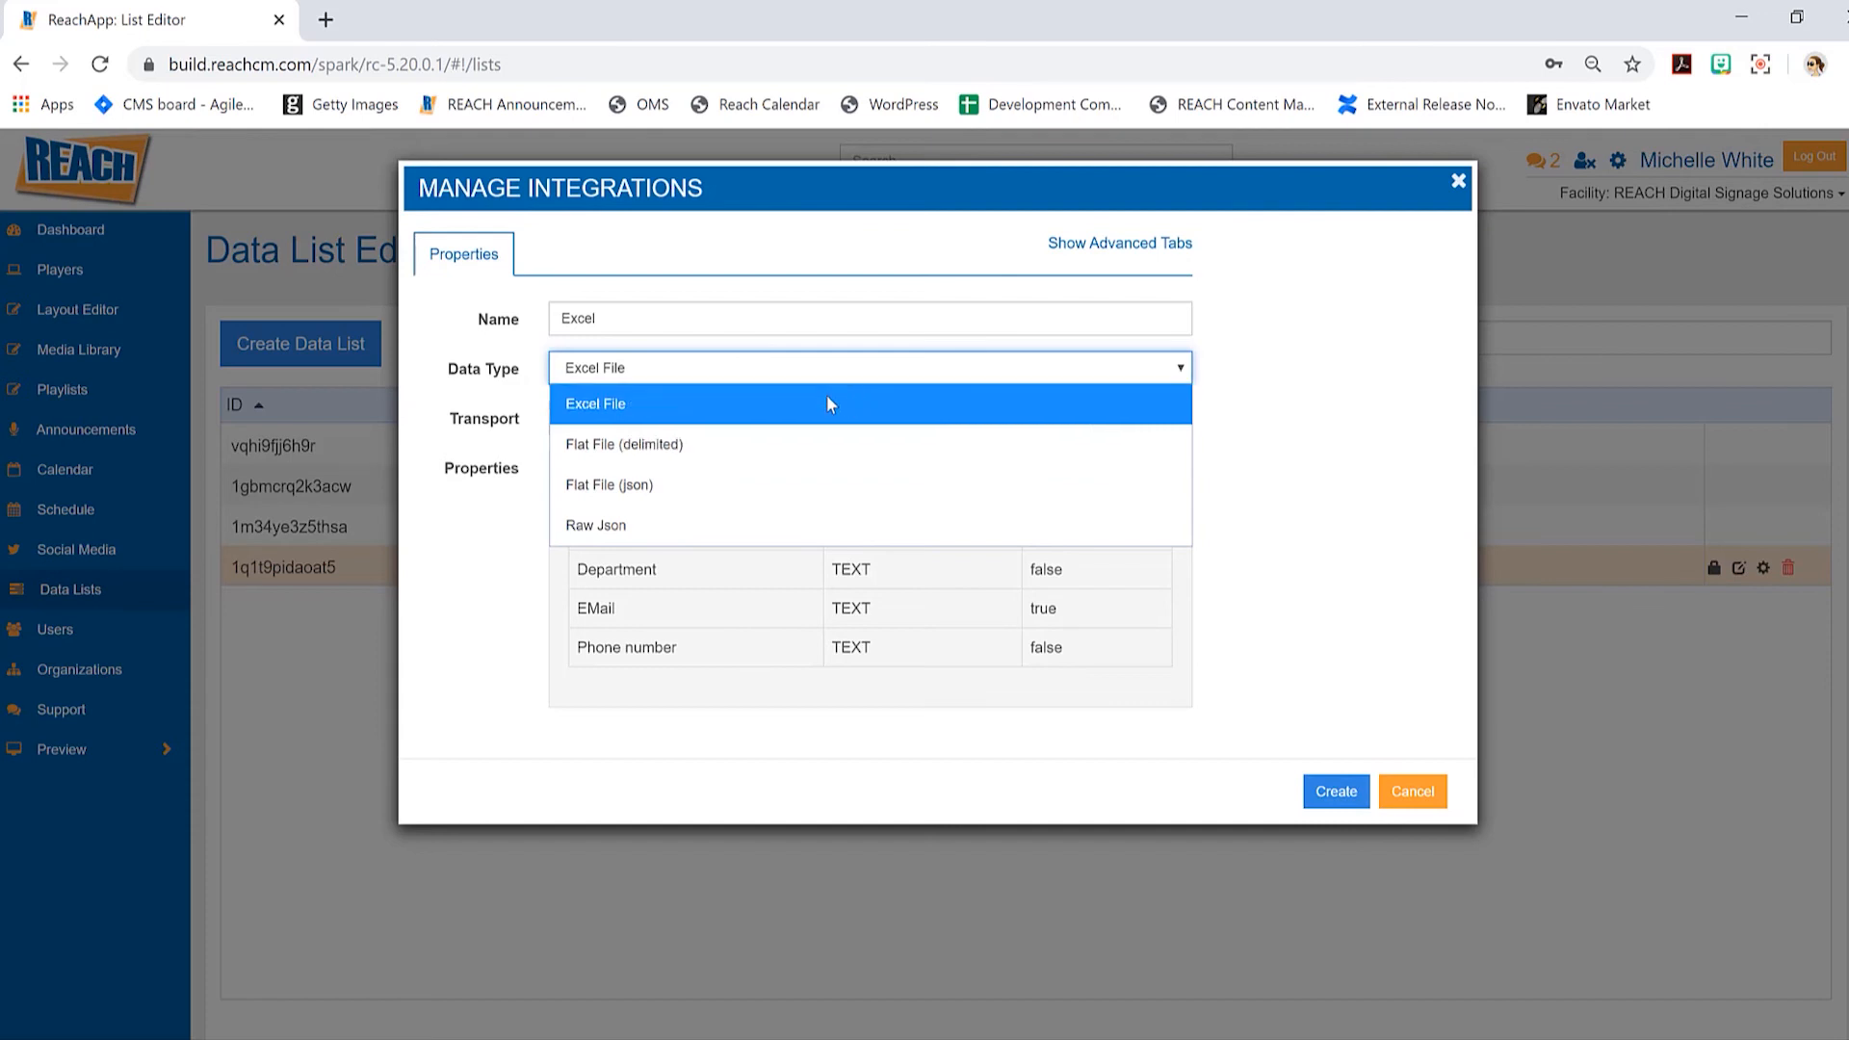
pyautogui.click(778, 400)
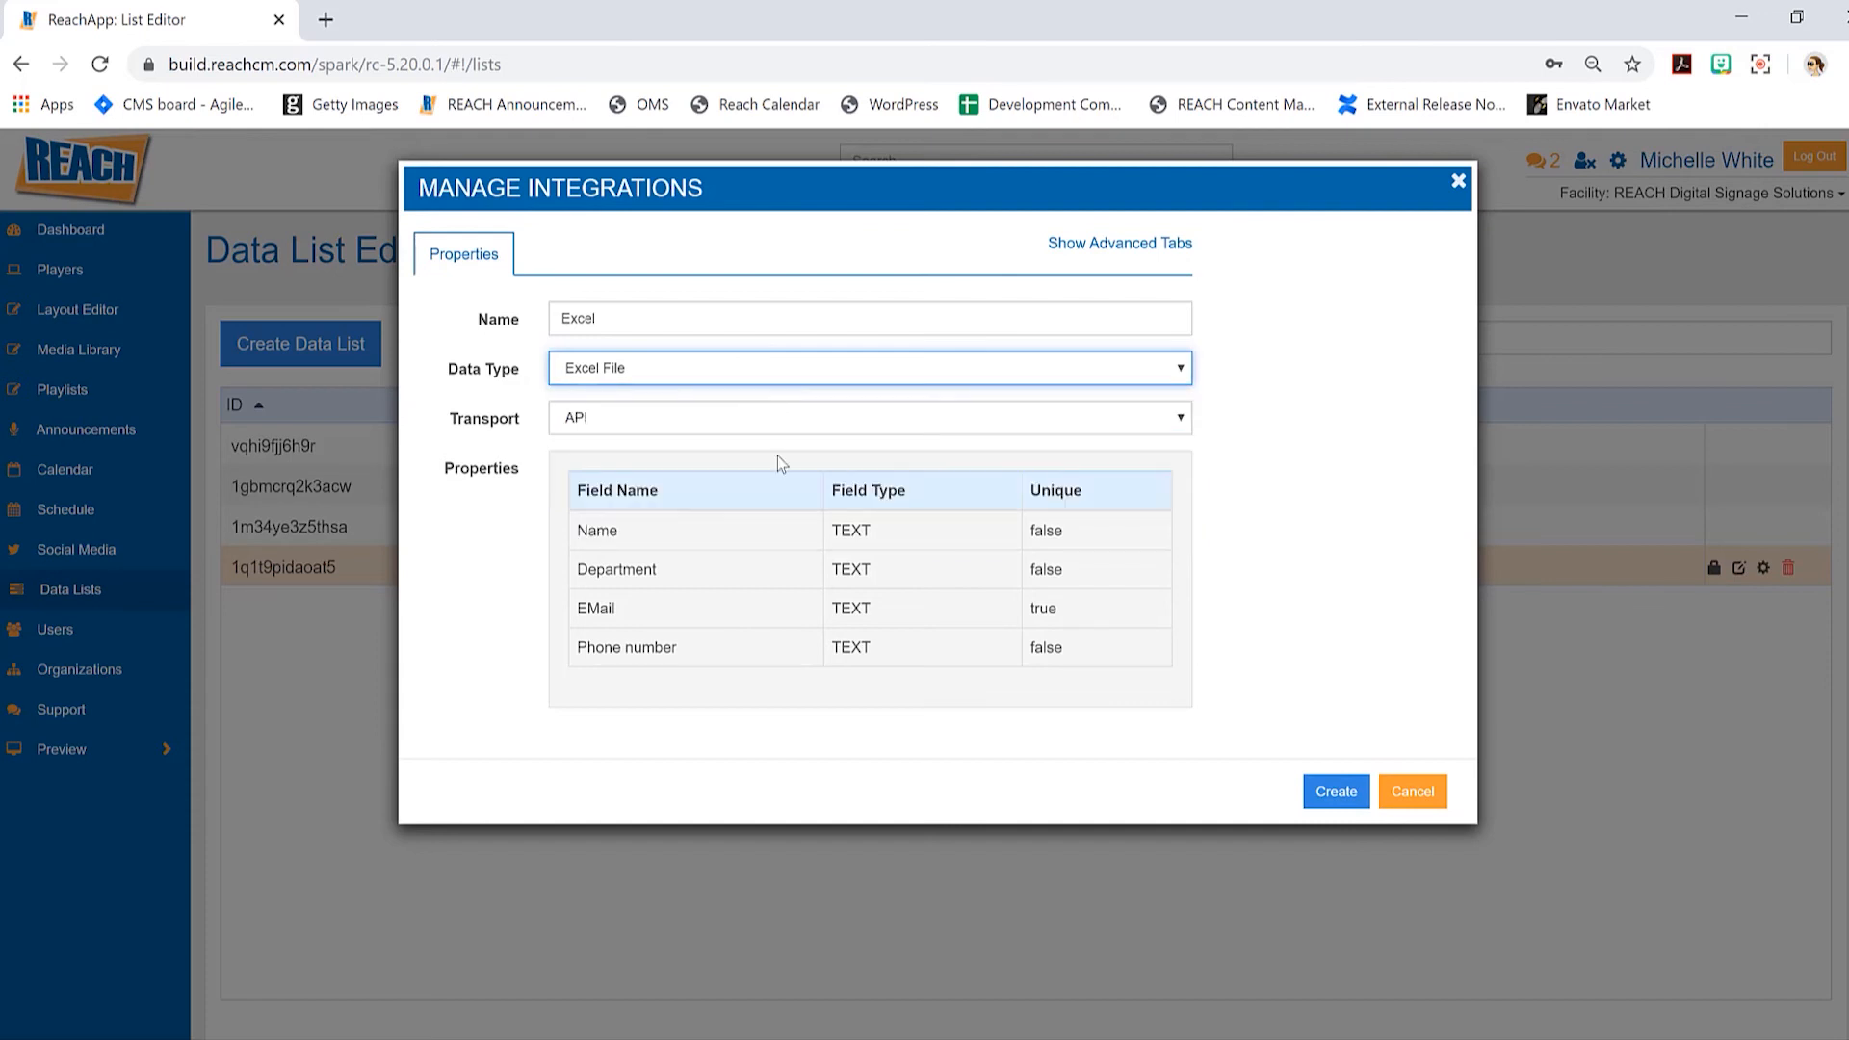
pyautogui.click(712, 422)
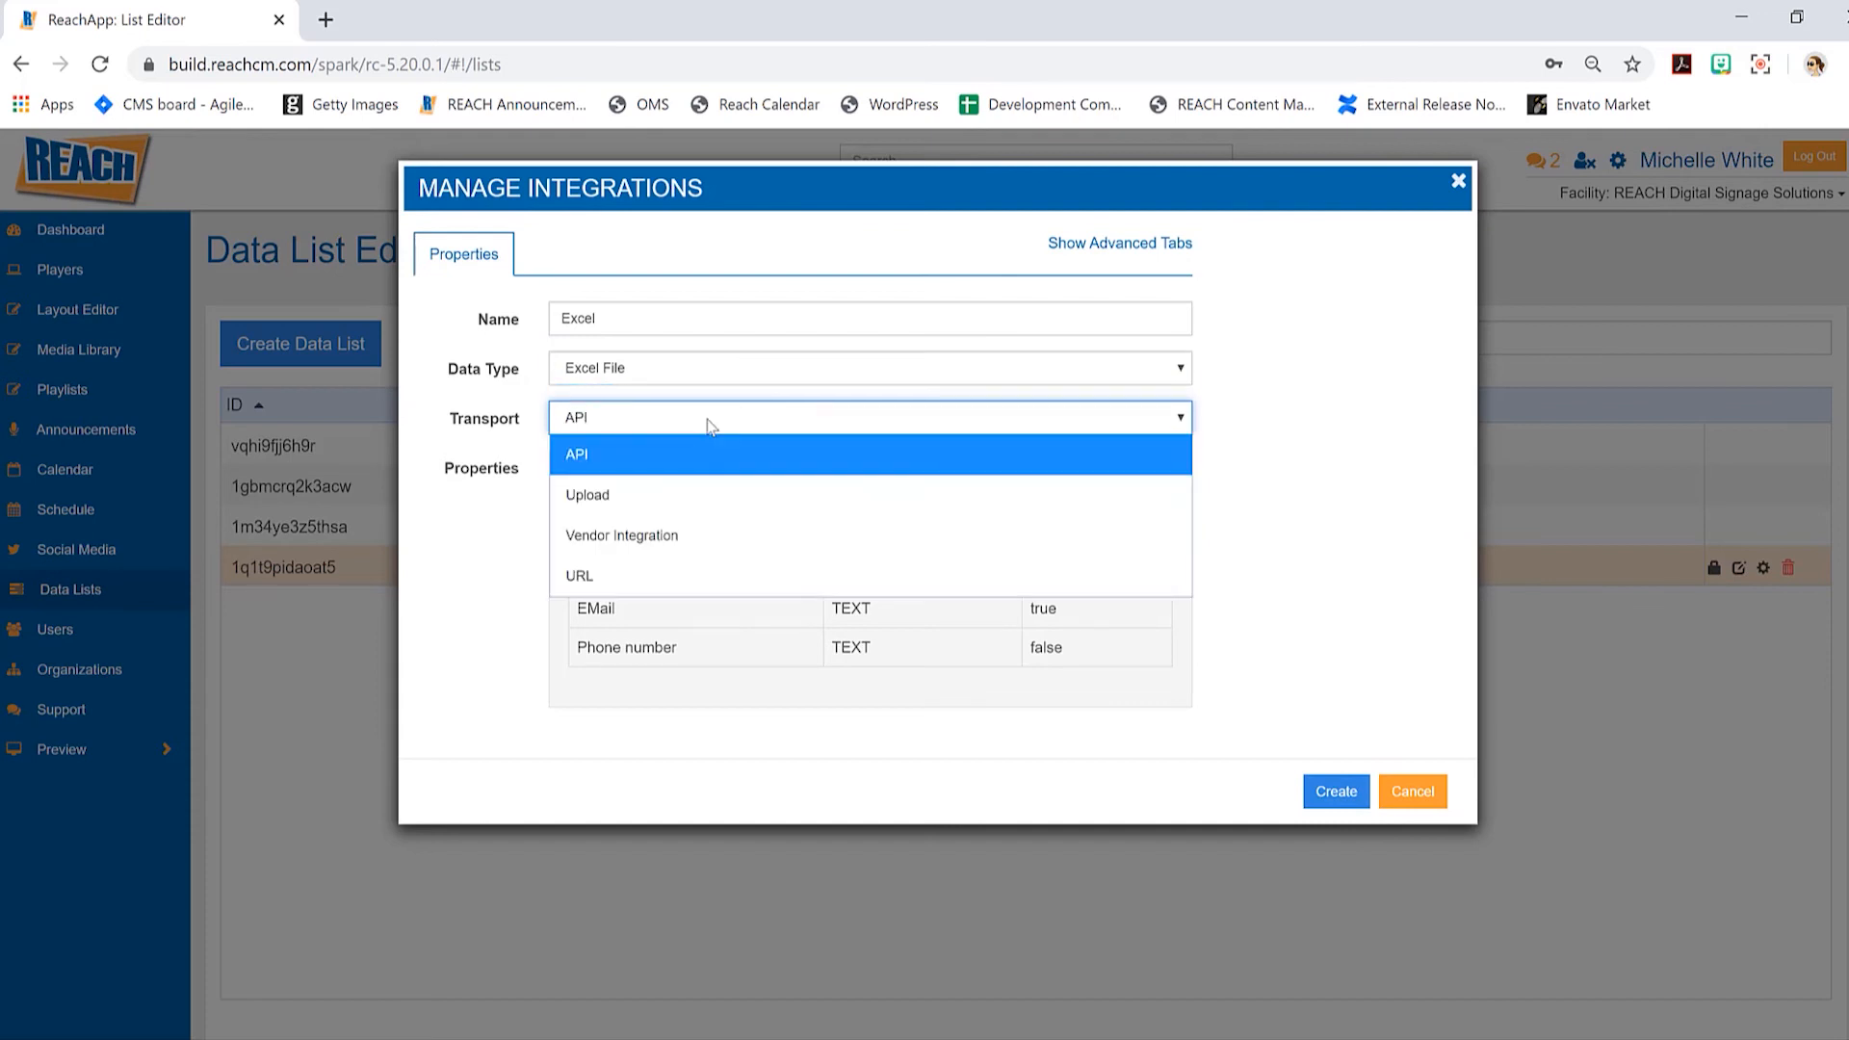
pyautogui.click(657, 493)
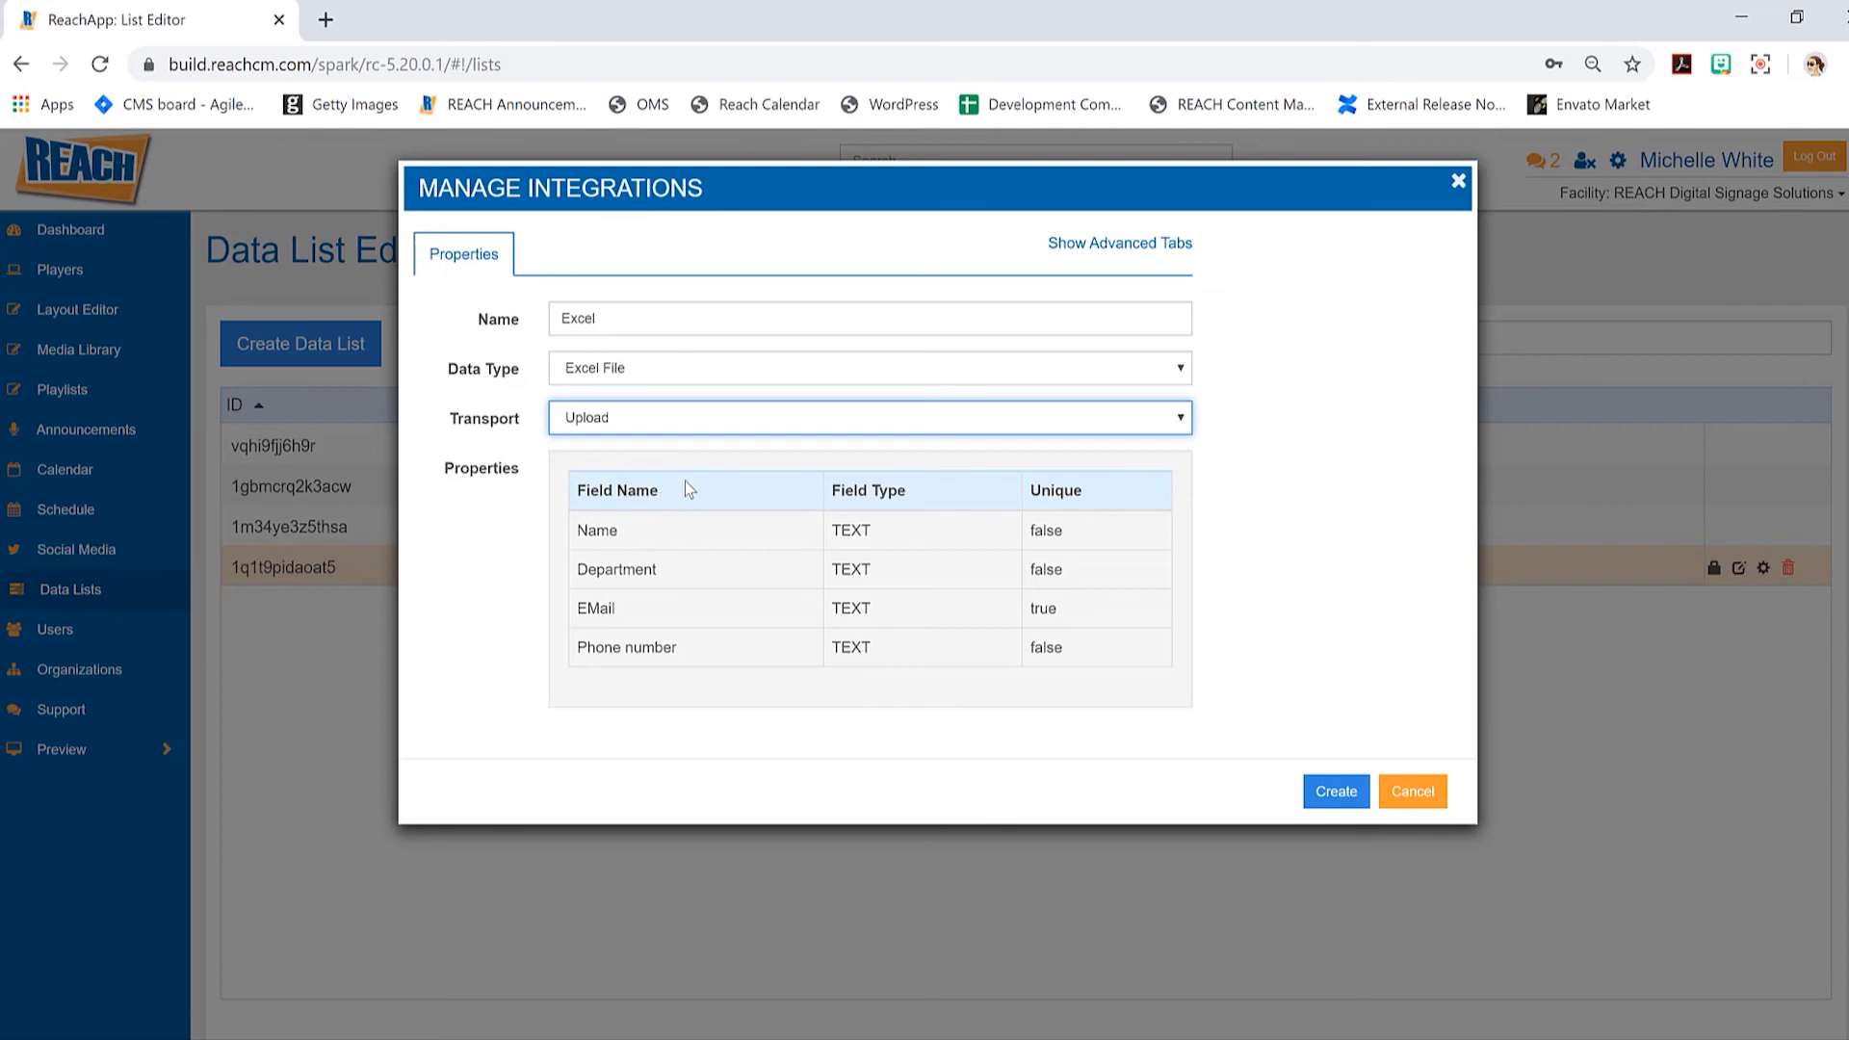
# Review the integration's field names and the unique EMail field, and create the integration.
pyautogui.doubleClick(595, 529)
pyautogui.moveTo(588, 569); pyautogui.dragTo(616, 610)
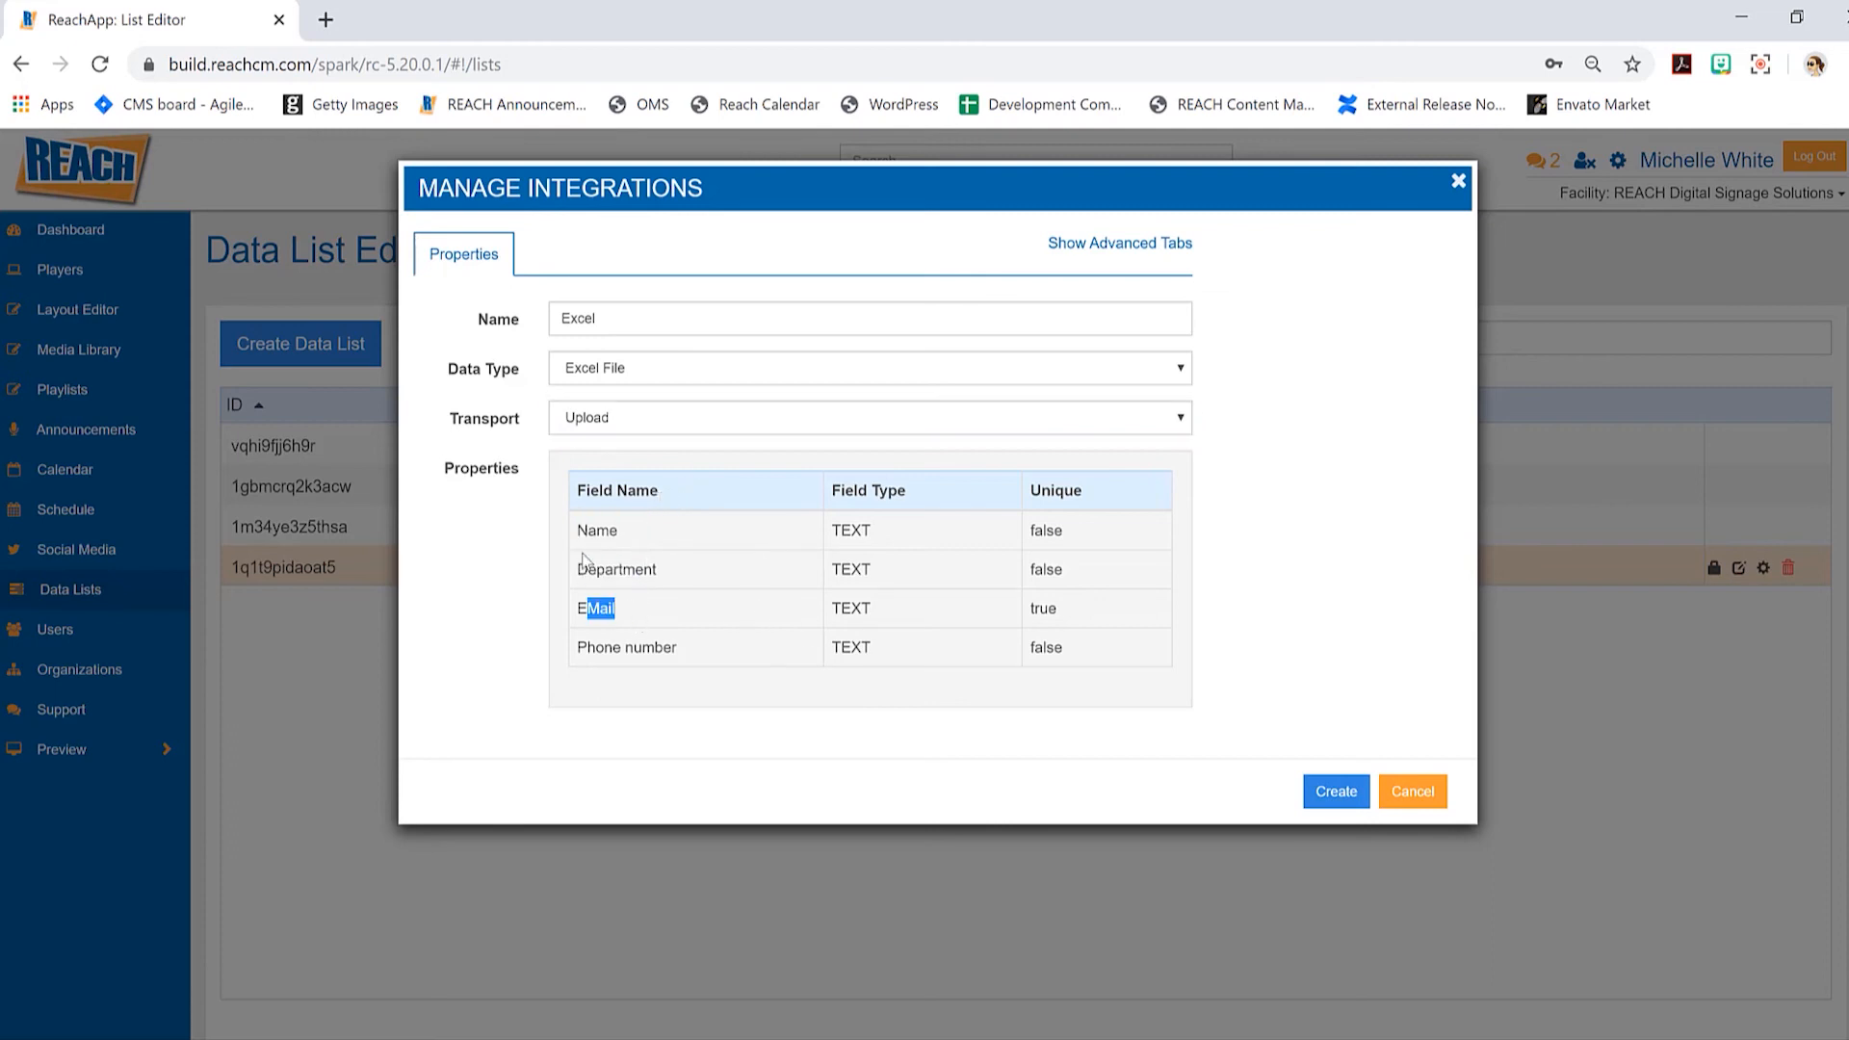
pyautogui.click(619, 648)
pyautogui.doubleClick(1033, 610)
pyautogui.moveTo(870, 616); pyautogui.dragTo(569, 609)
pyautogui.click(1047, 606)
pyautogui.click(1327, 807)
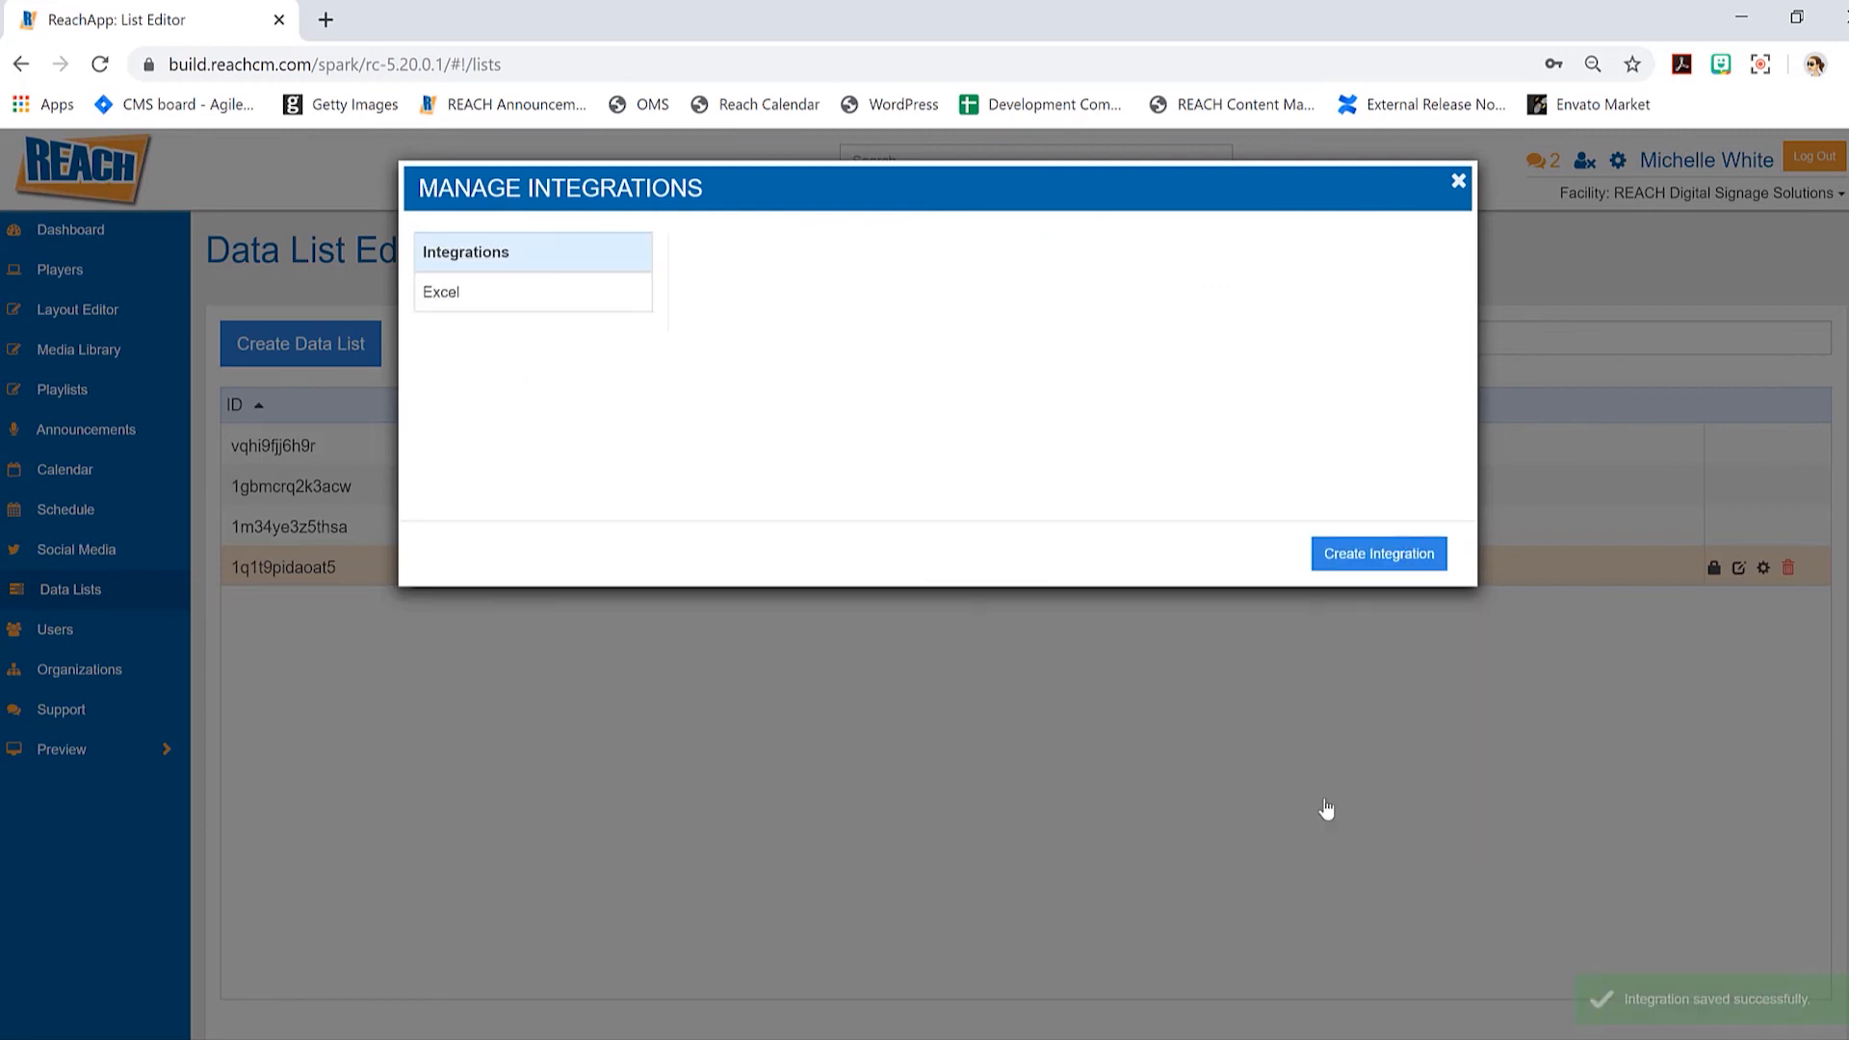
# Open the Excel integration in REACH, and save the Directory workbook in Excel before returning to the browser.
pyautogui.click(526, 306)
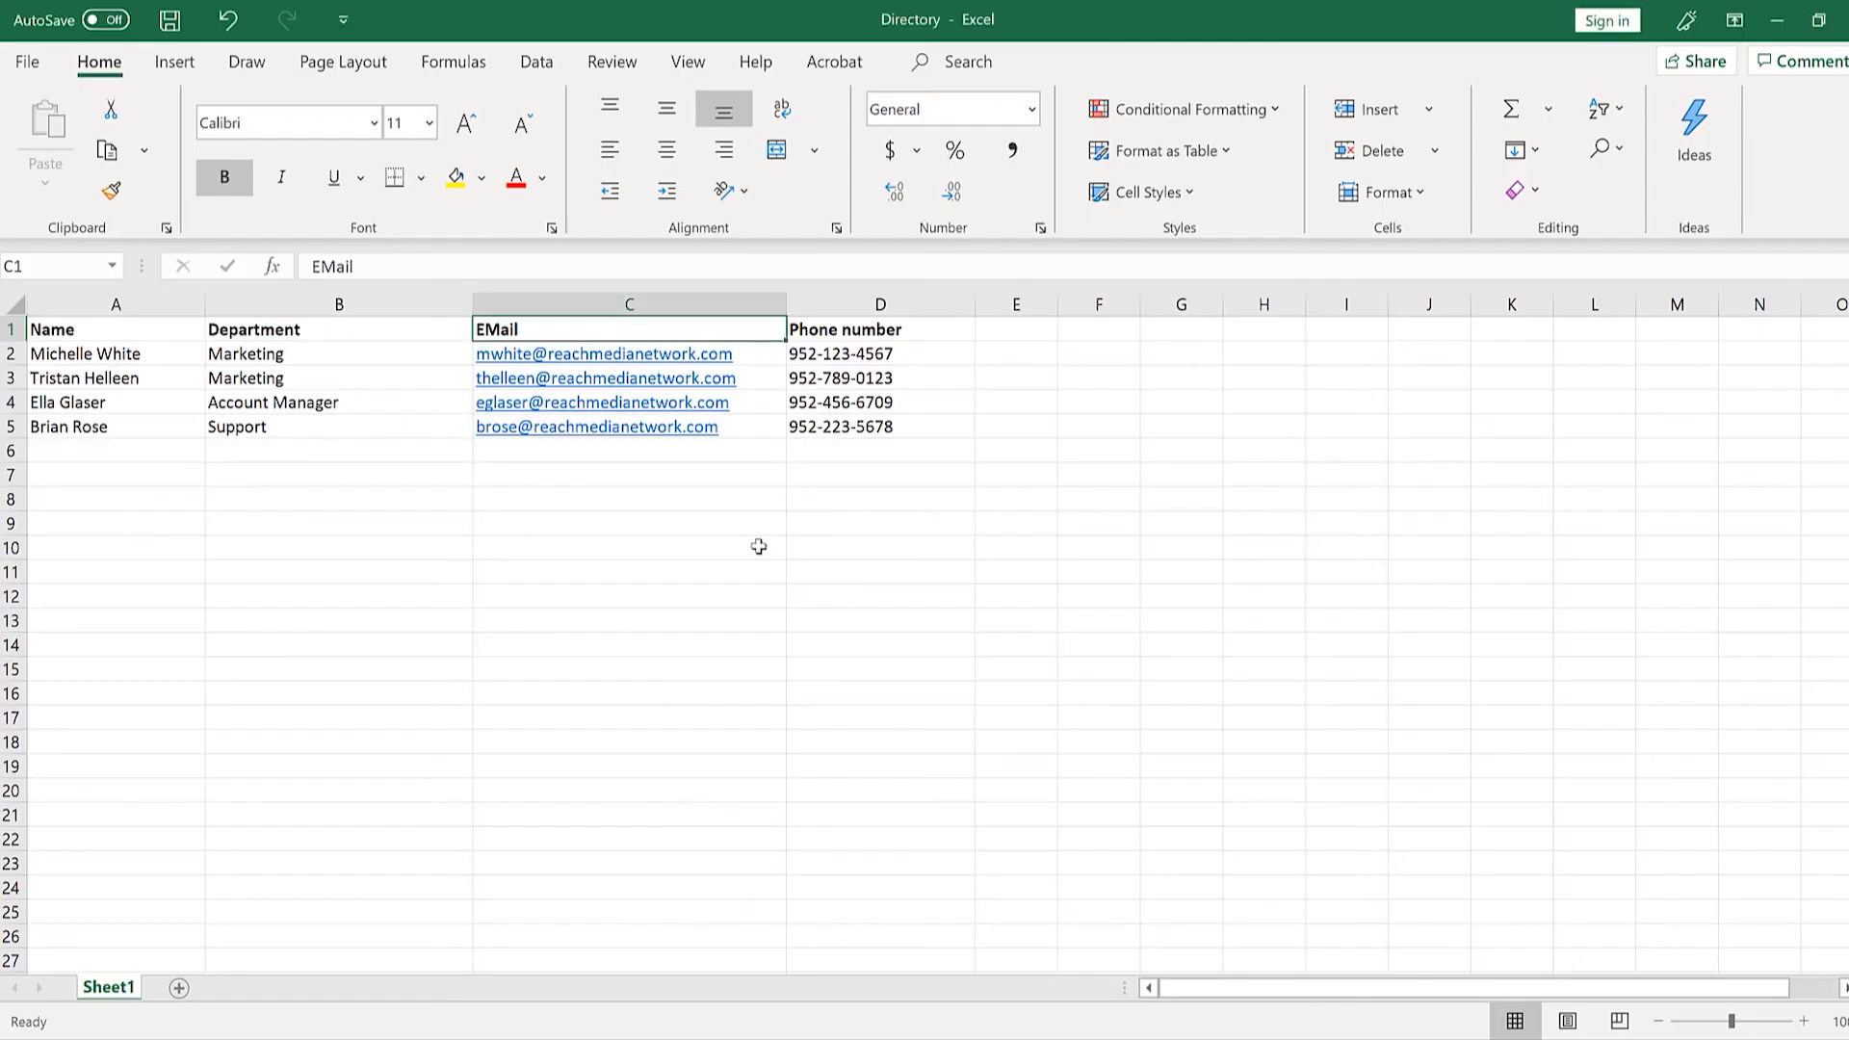
pyautogui.click(756, 546)
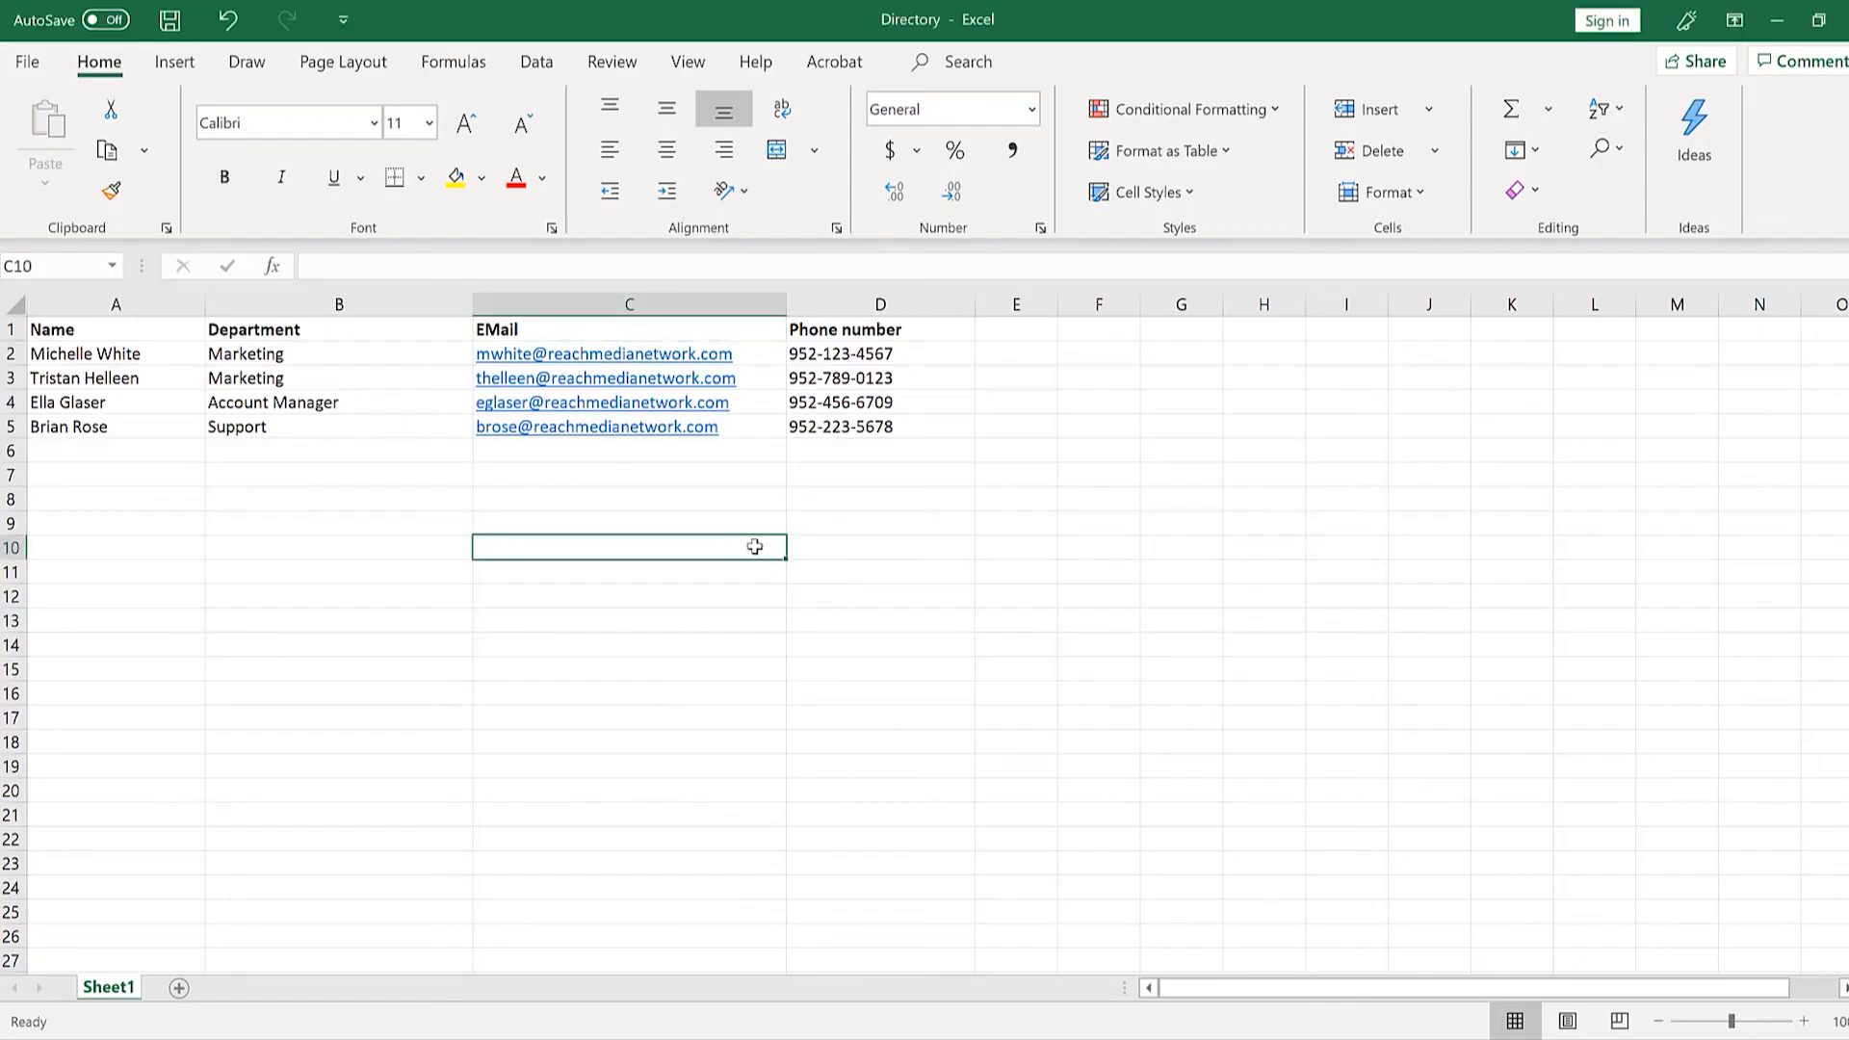
pyautogui.hotkey('ctrl', 's')
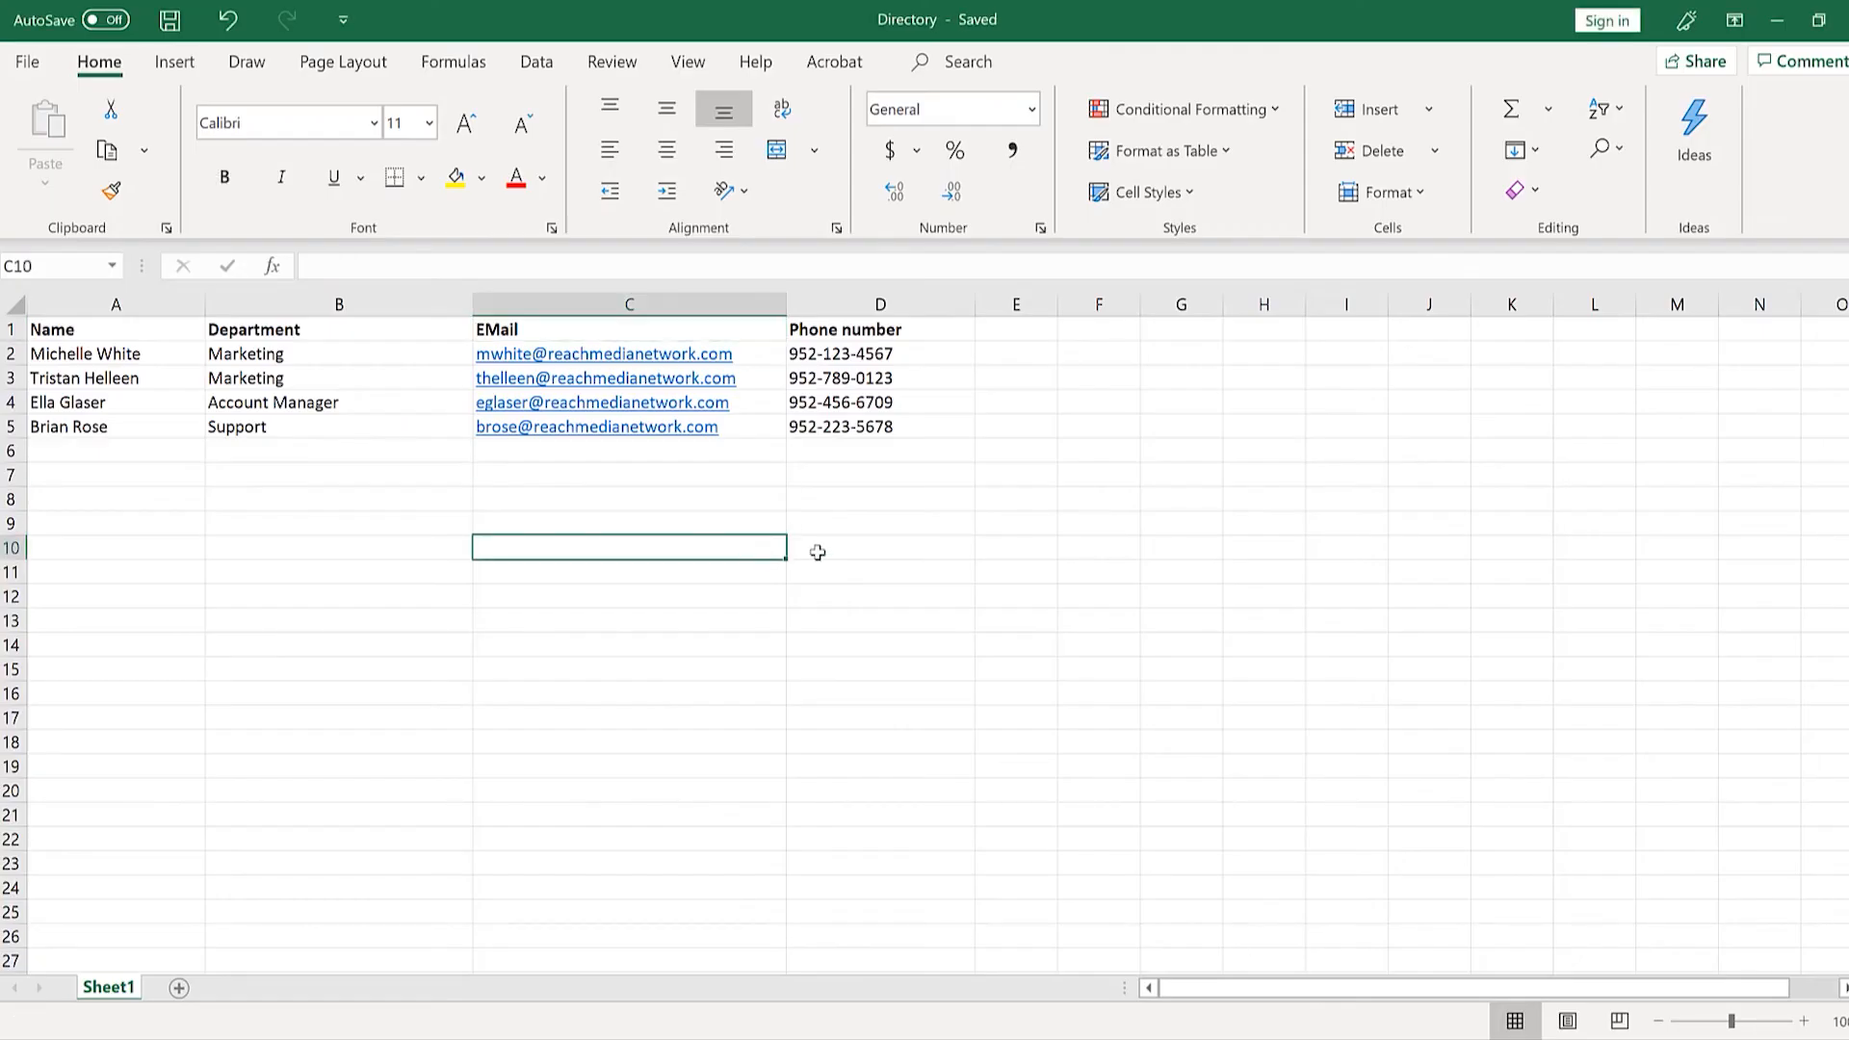
pyautogui.click(1758, 39)
# Choose the Directory workbook from the Desktop as the integration file and submit it for upload.
pyautogui.click(755, 348)
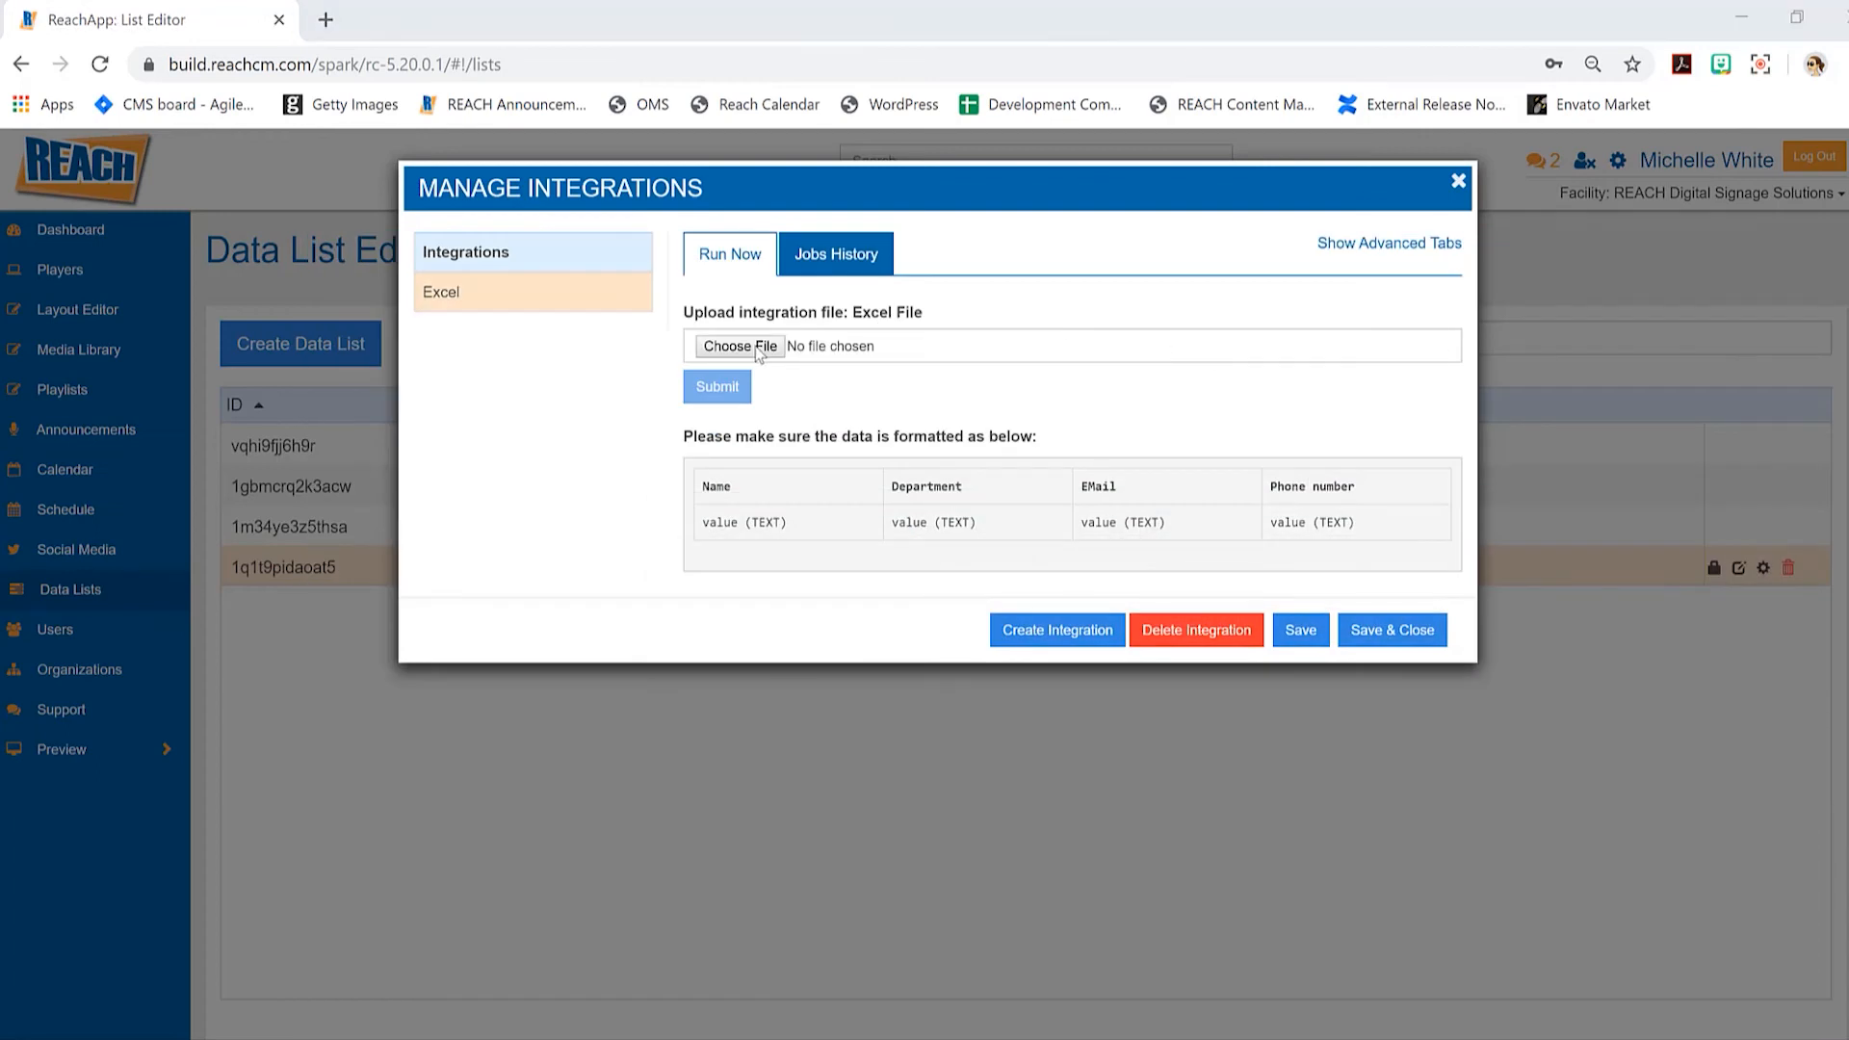
pyautogui.click(390, 300)
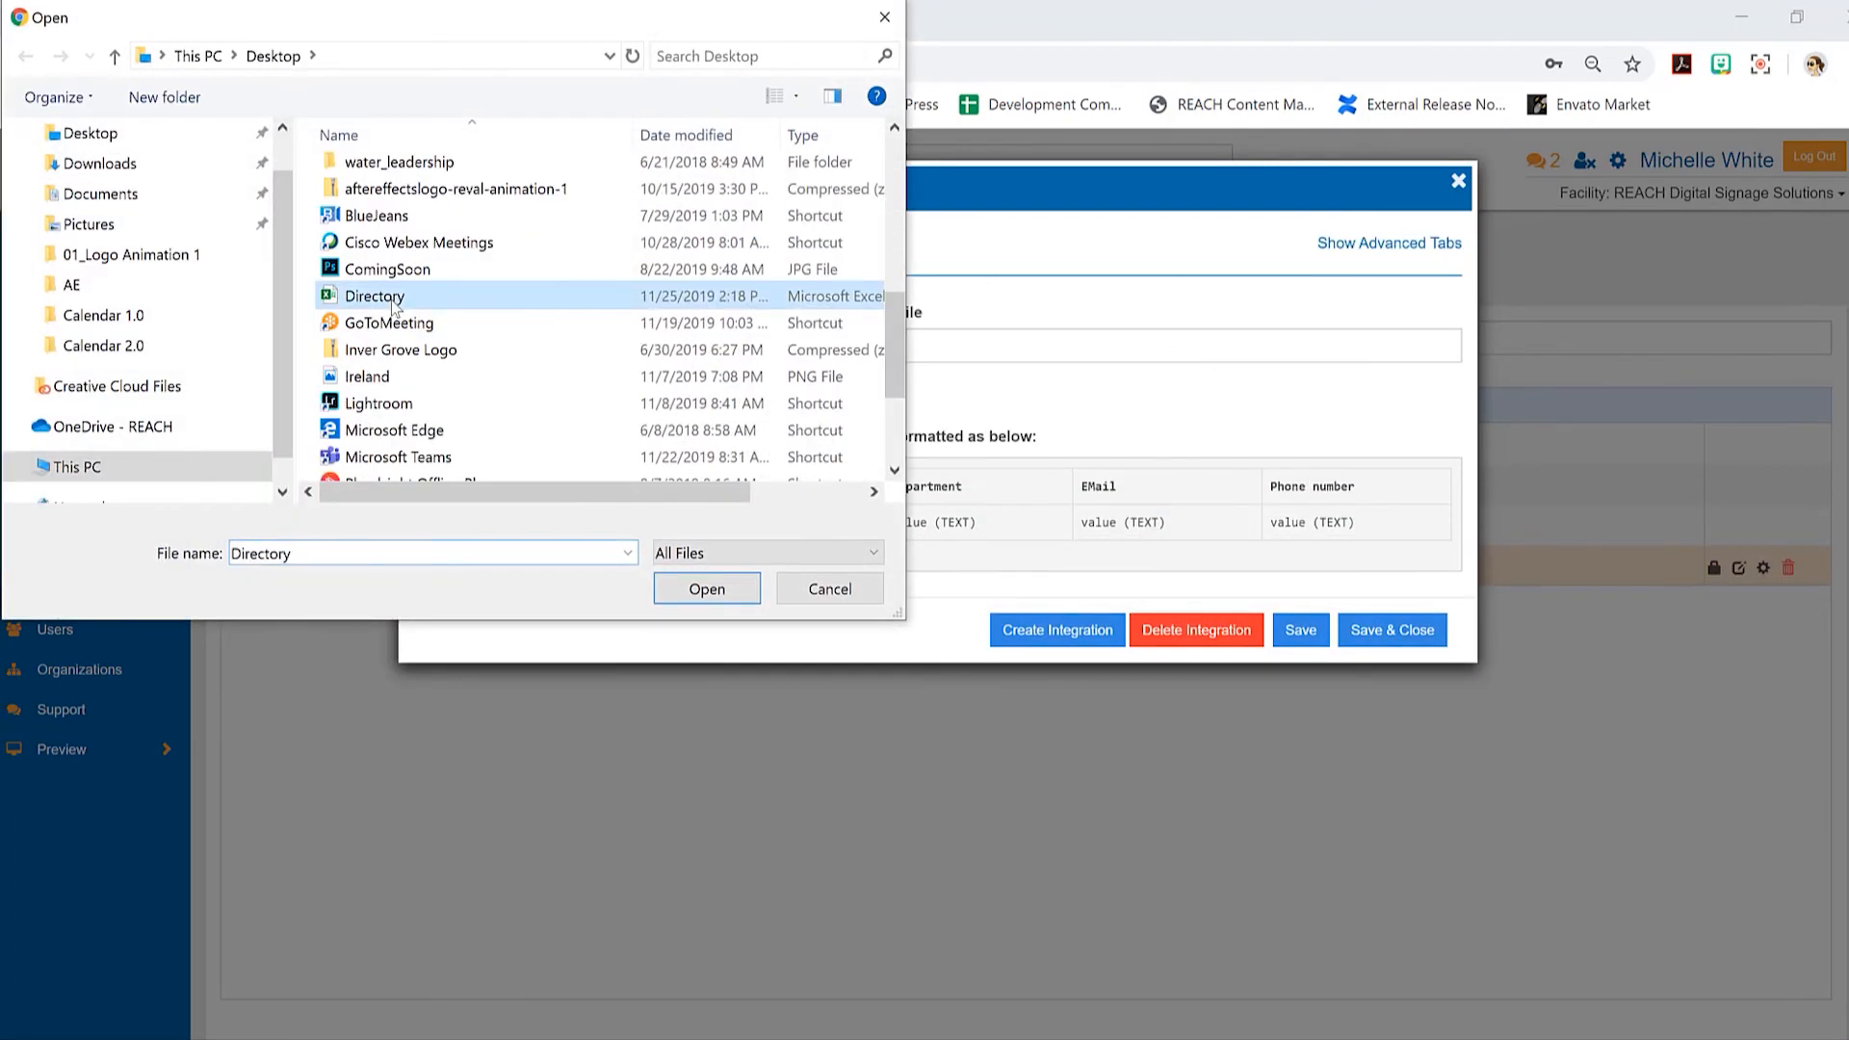
pyautogui.click(708, 586)
pyautogui.click(803, 389)
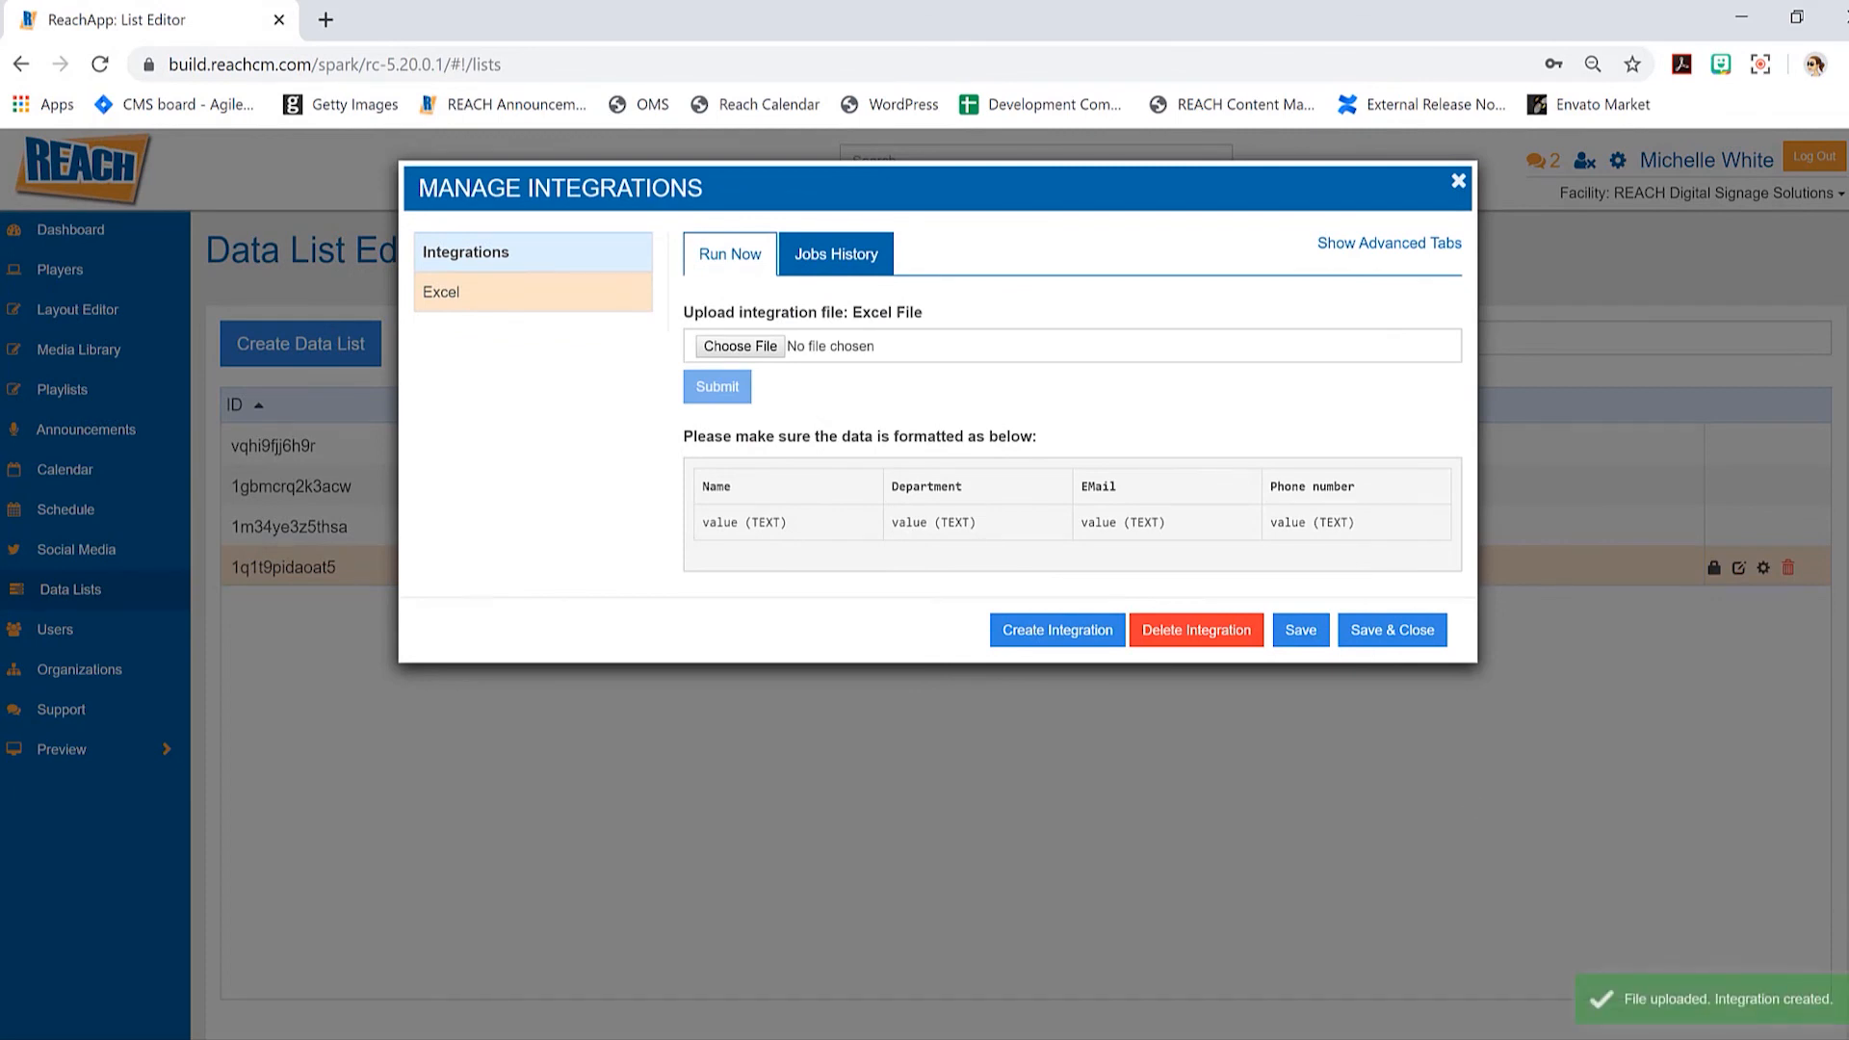
# Check the upload job's status in the Excel integration's jobs history.
pyautogui.click(795, 274)
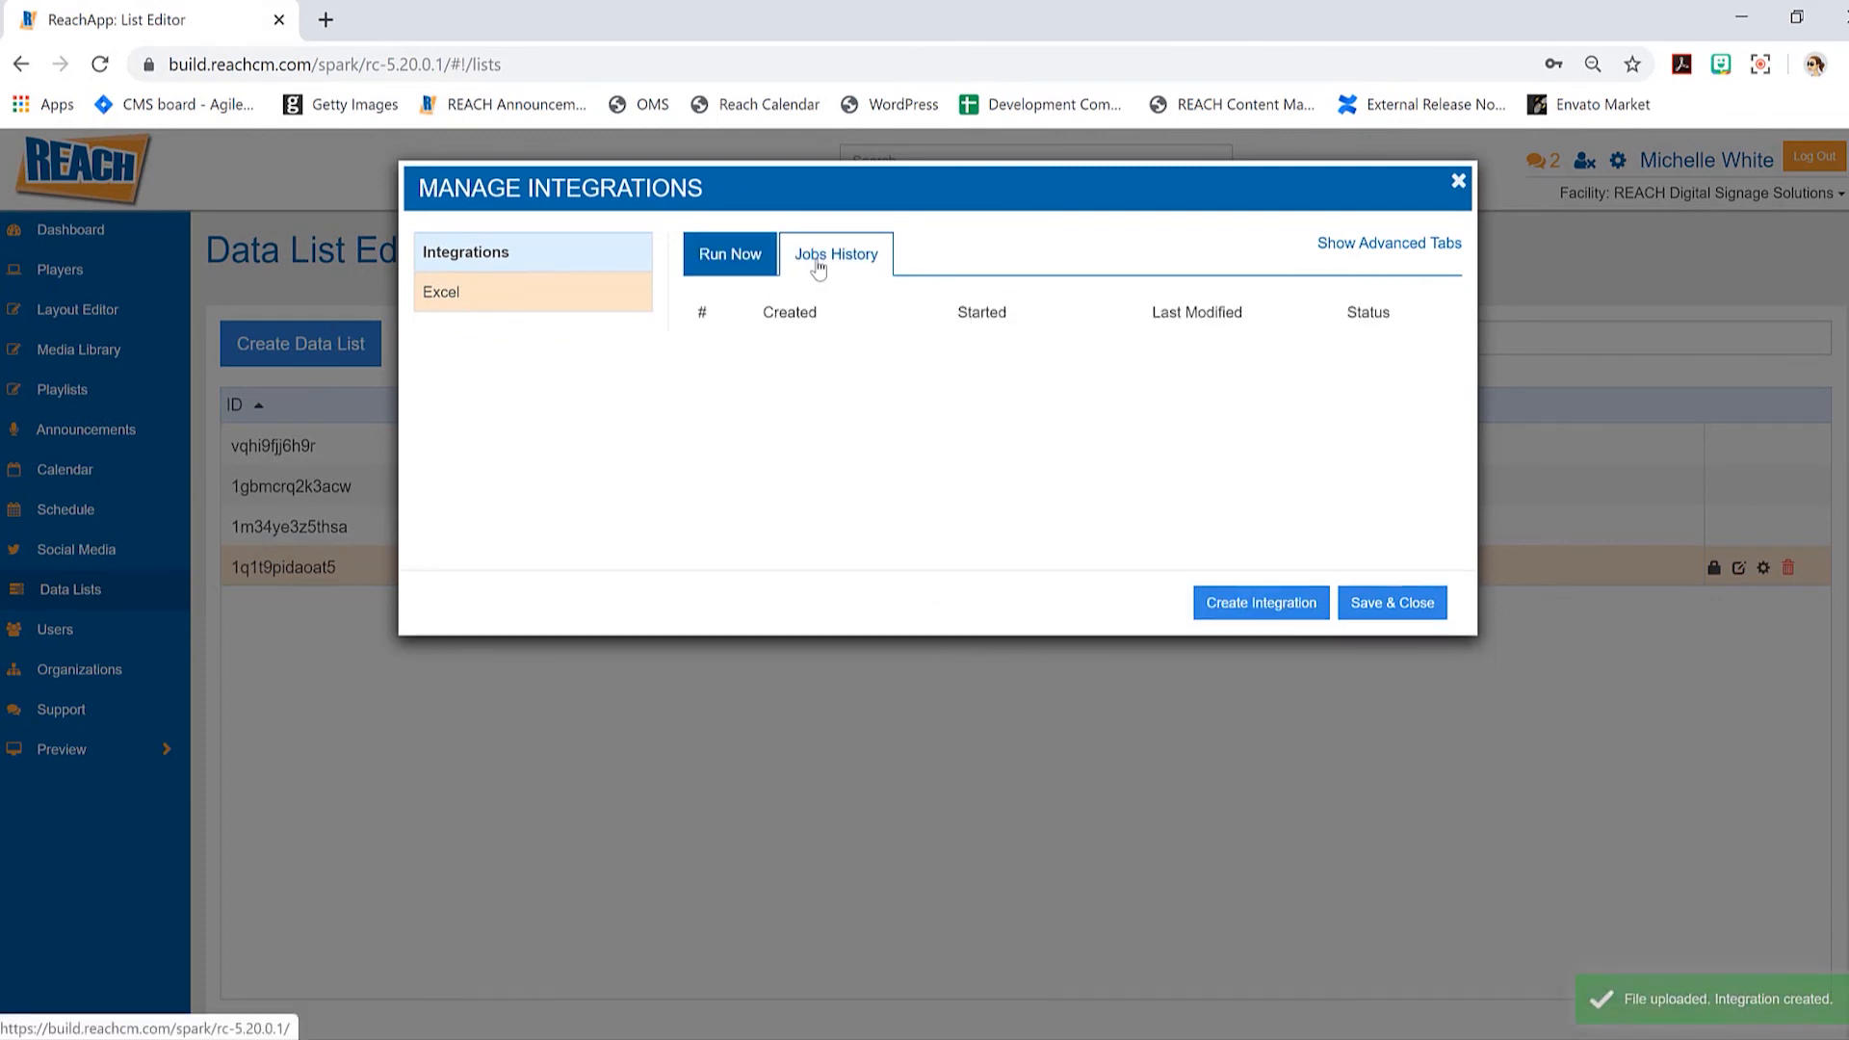
pyautogui.click(862, 253)
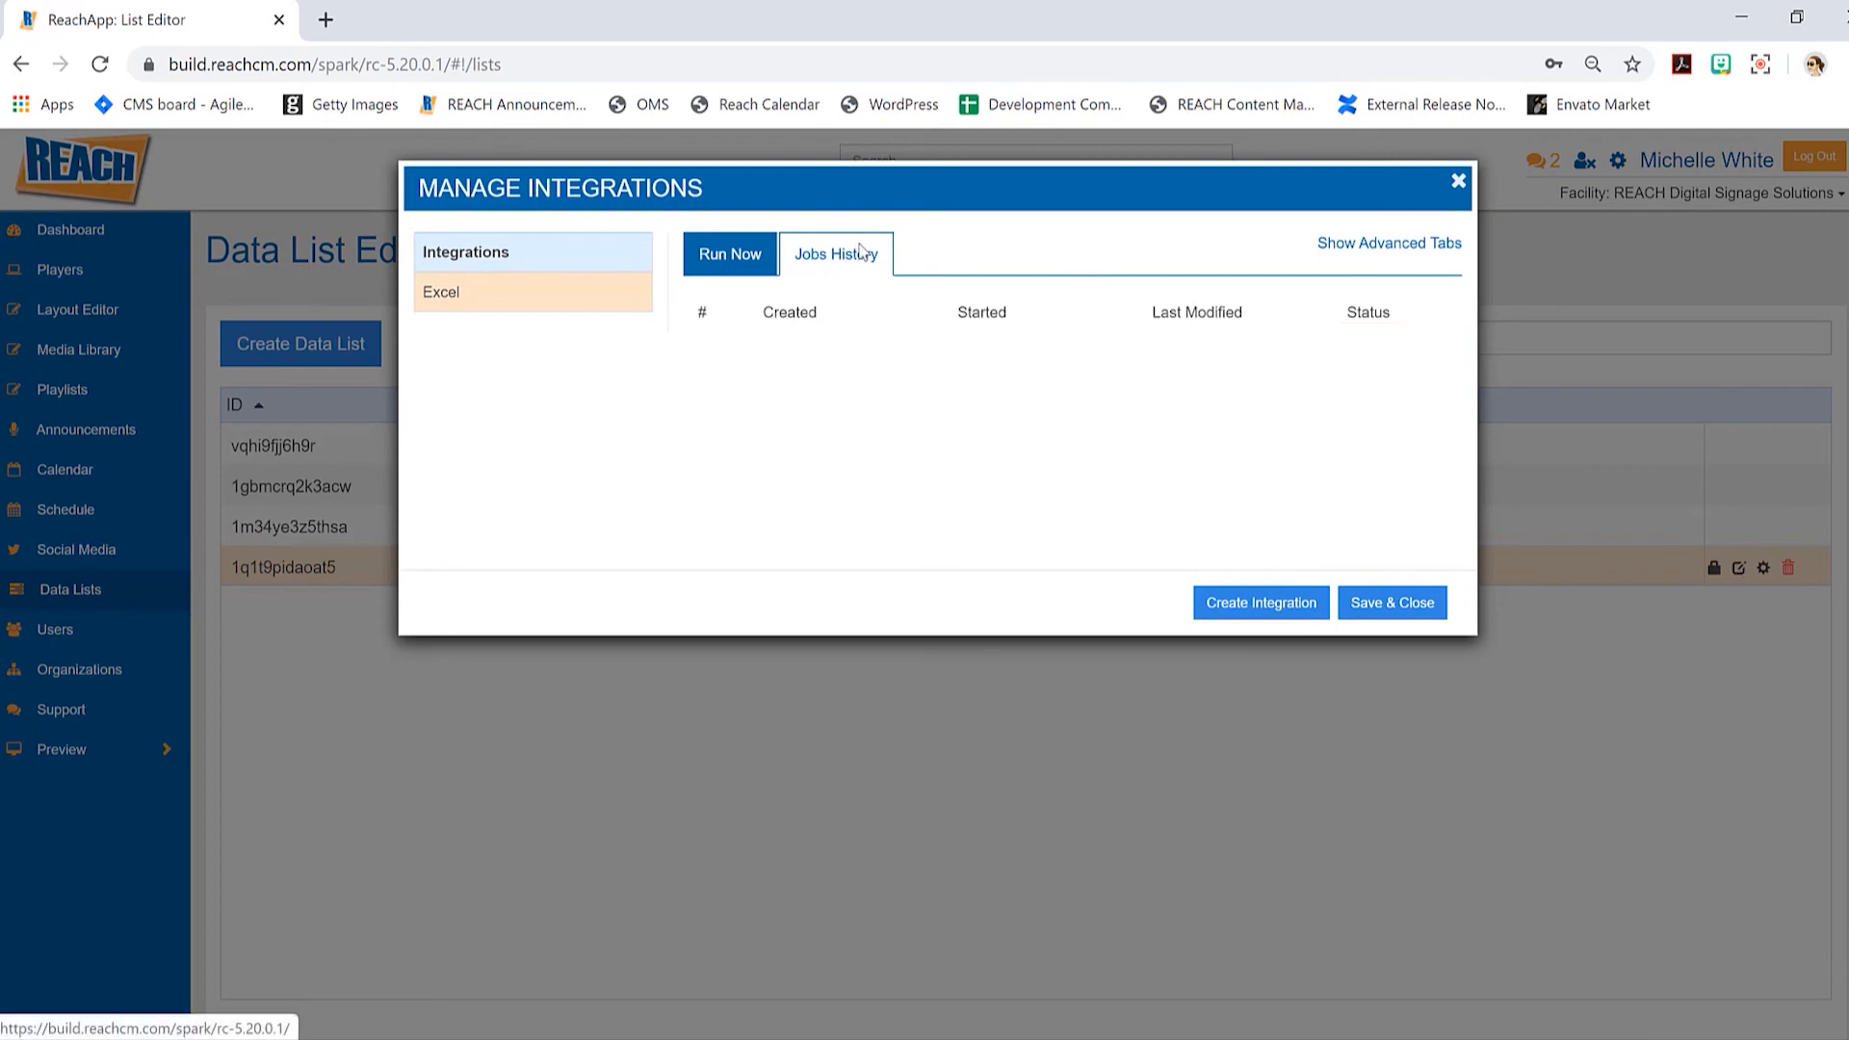
pyautogui.click(849, 261)
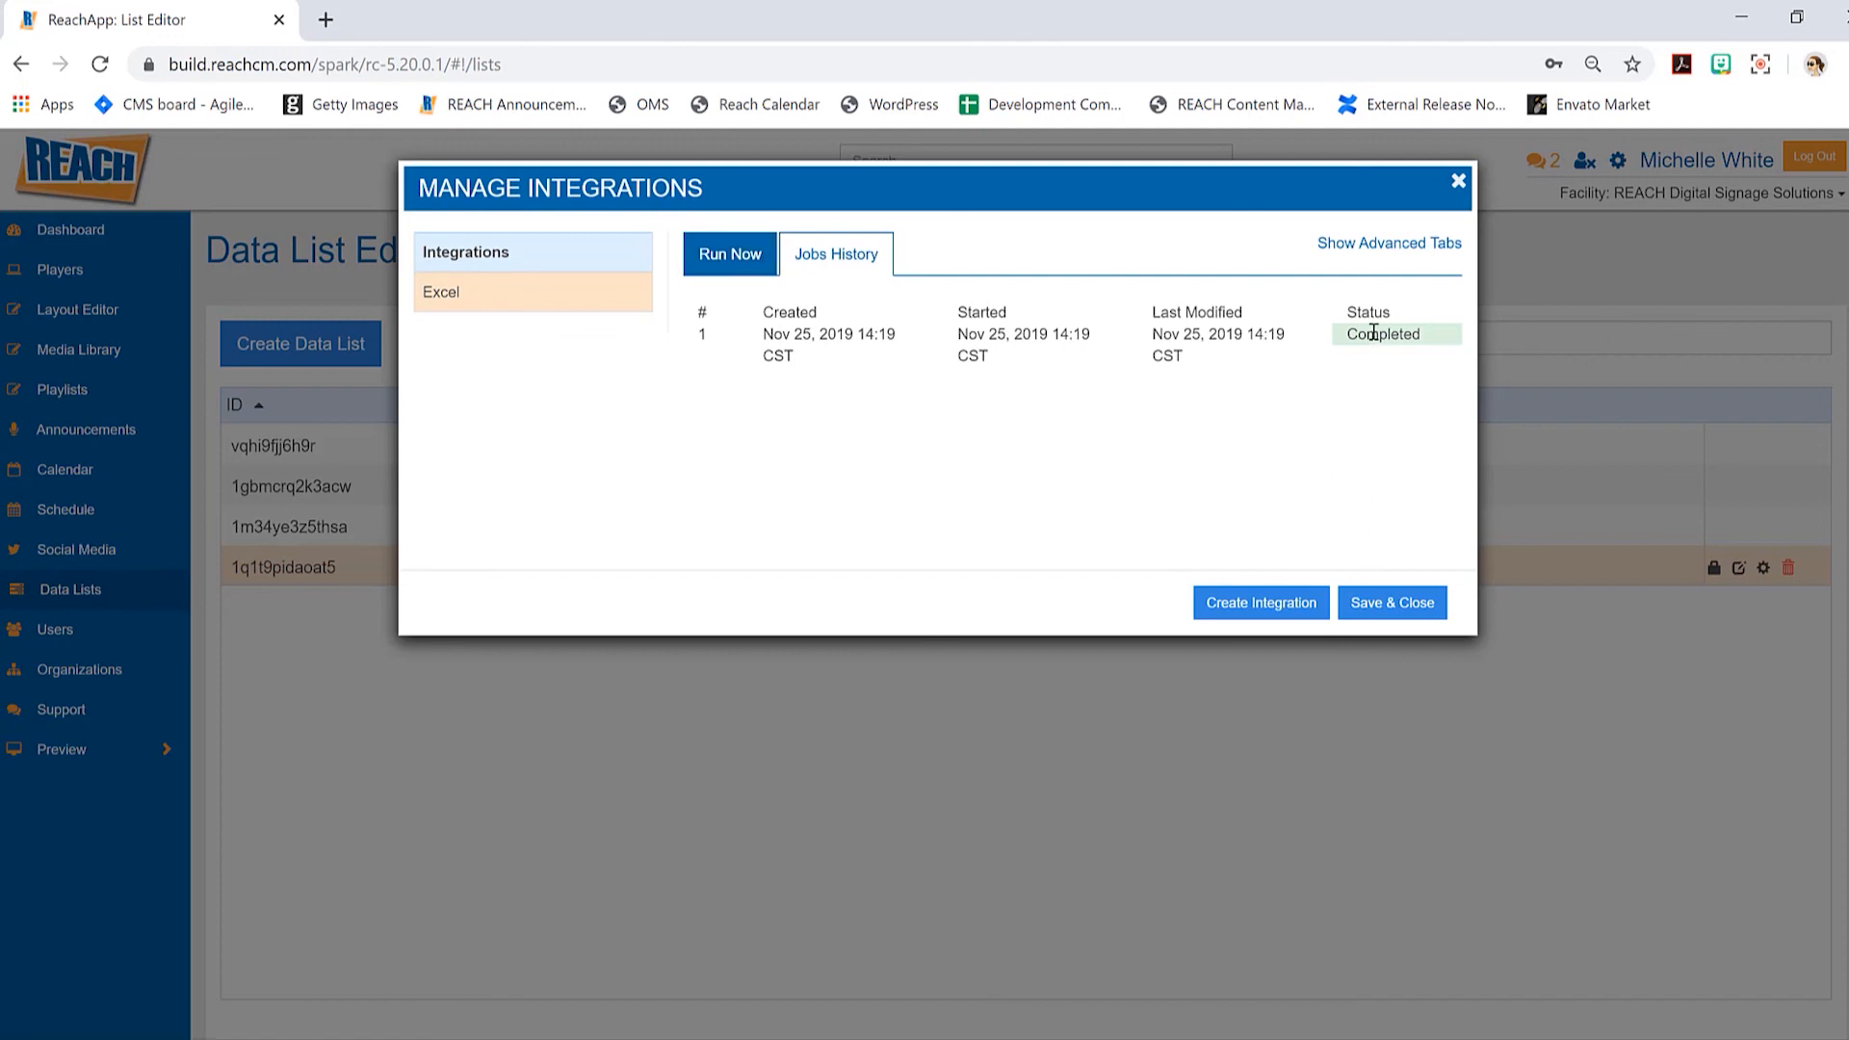
# Save and close the integration settings, then compare the Upload Directory list's rows with the Directory workbook in Excel and return to the browser.
pyautogui.click(1404, 613)
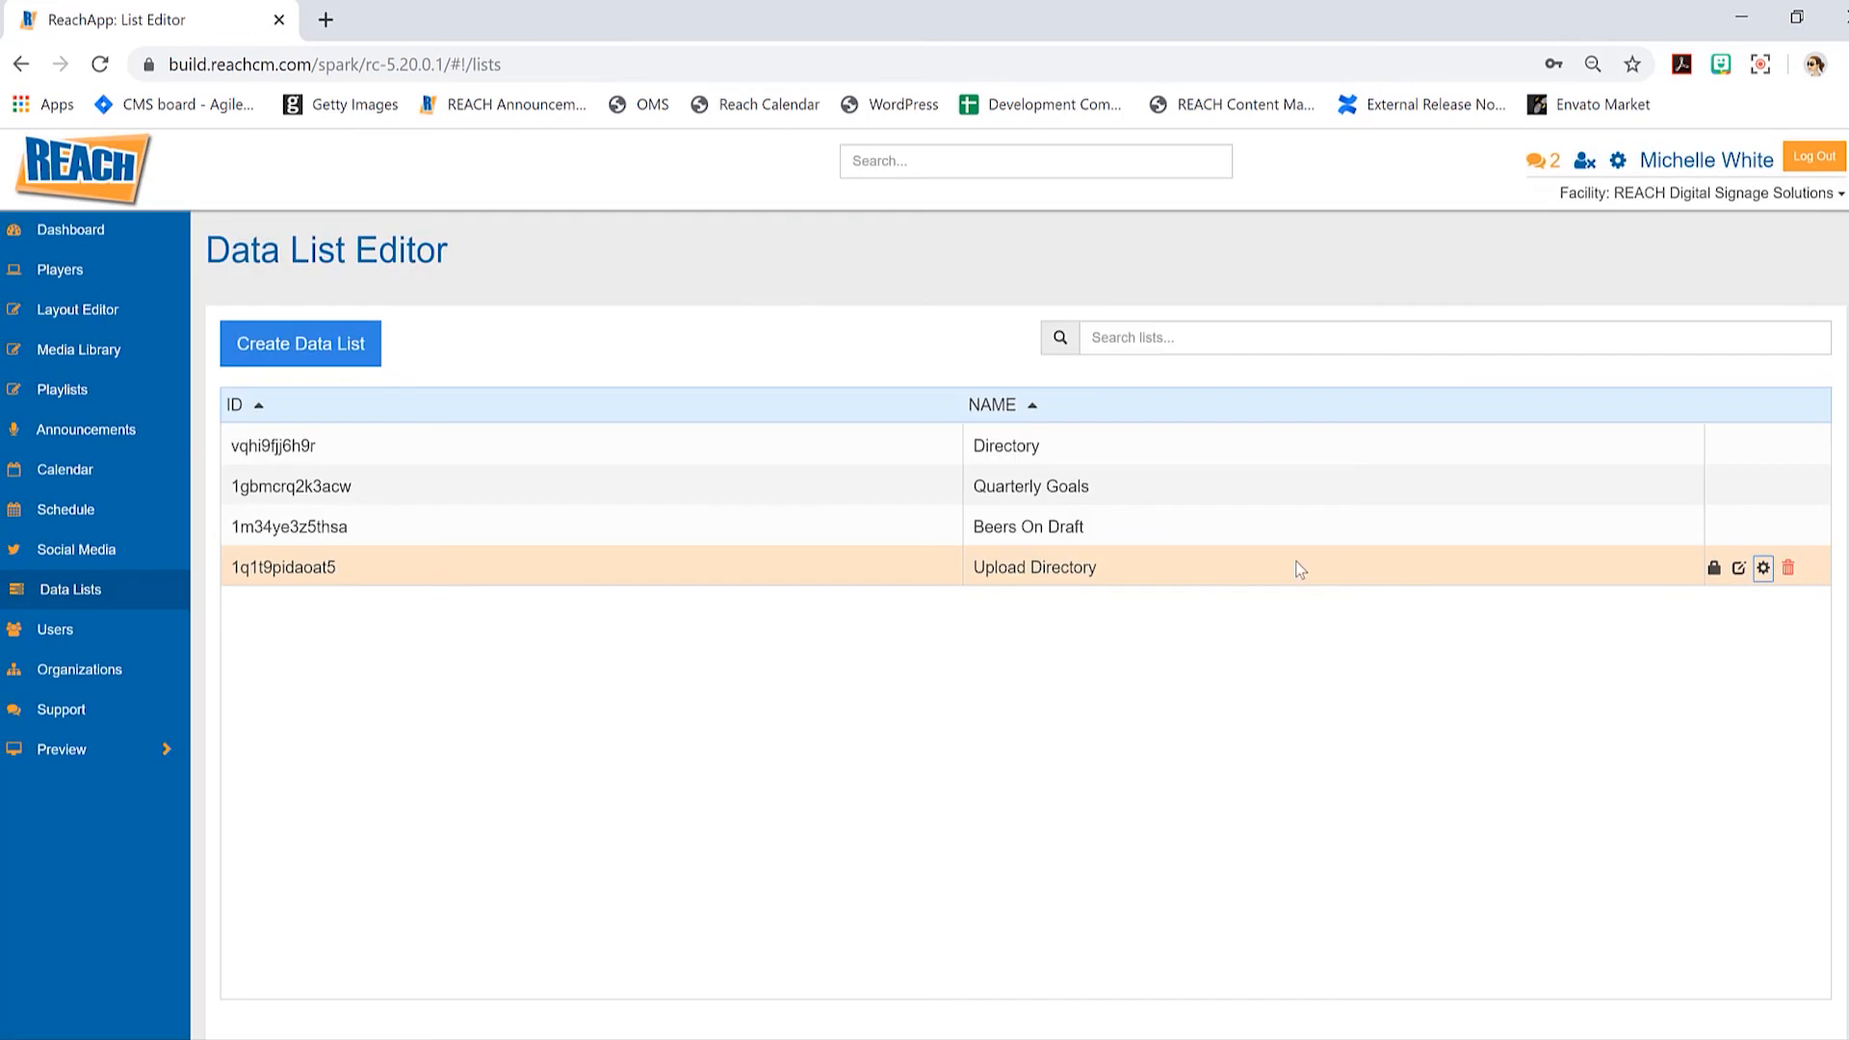
pyautogui.click(1292, 565)
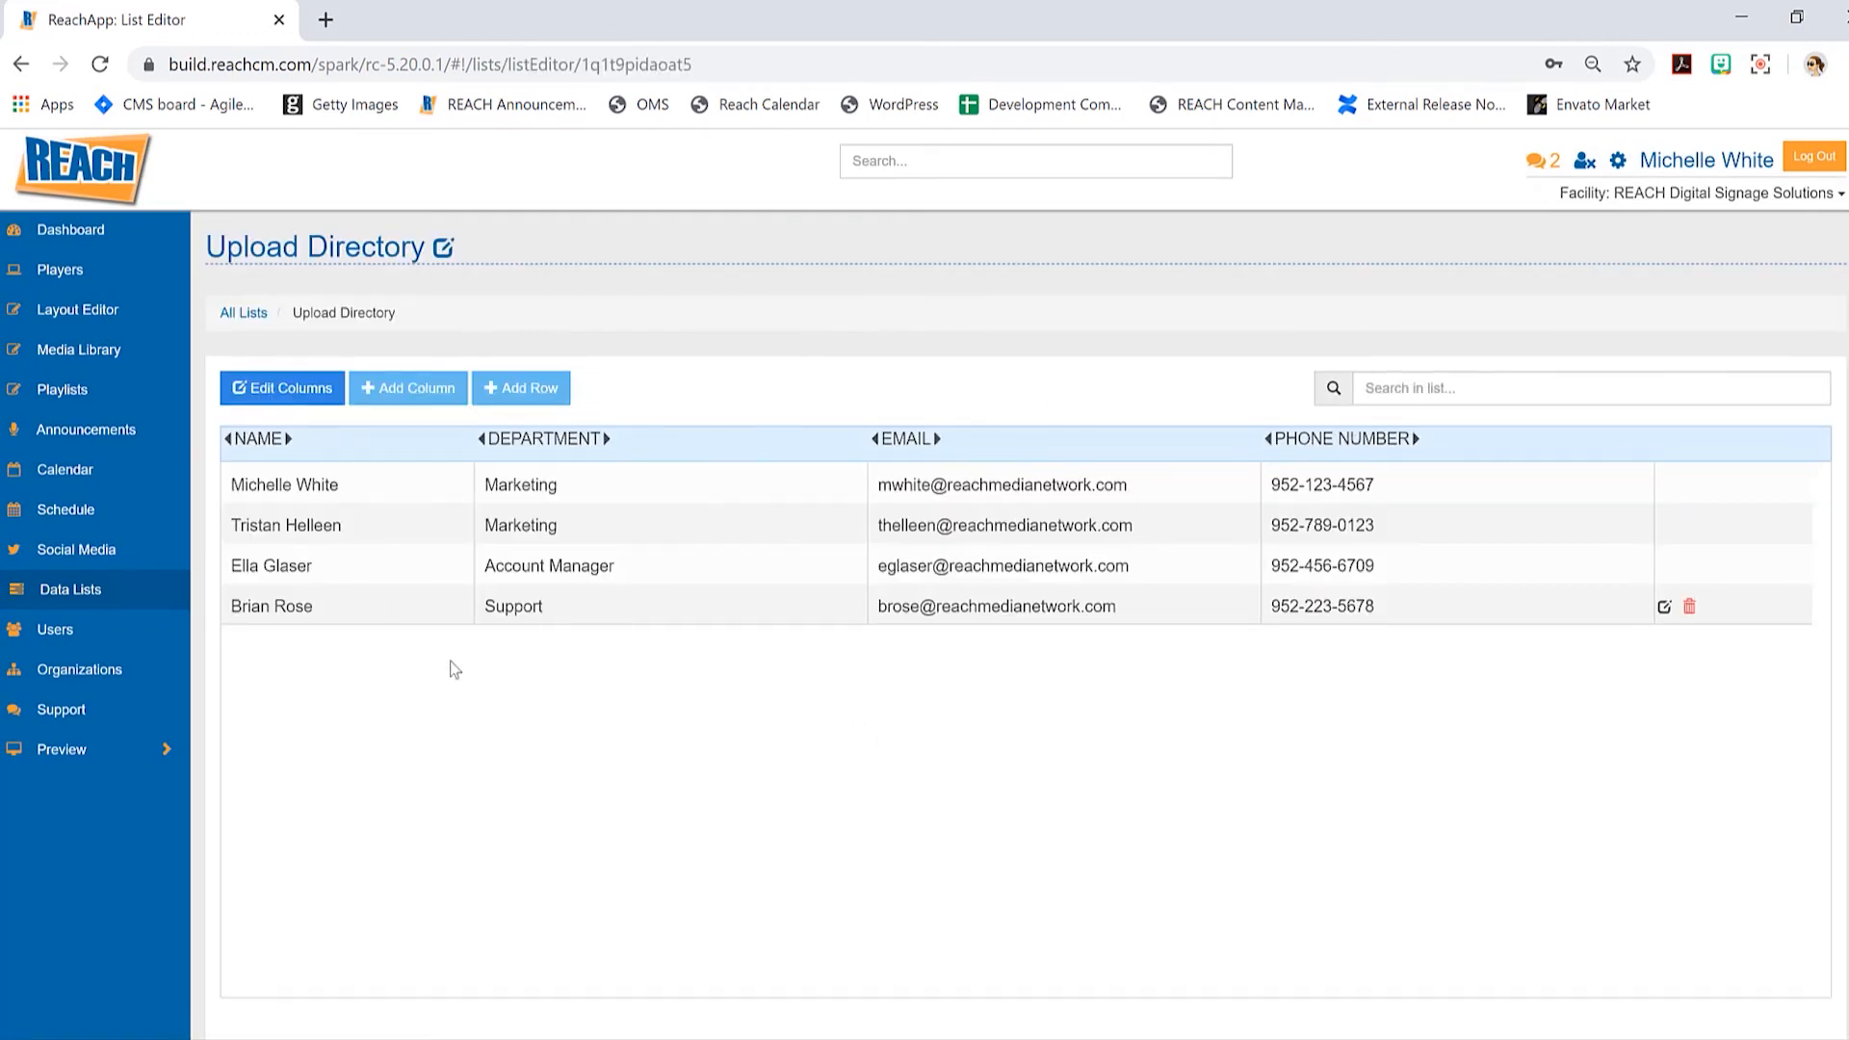
pyautogui.click(1468, 1039)
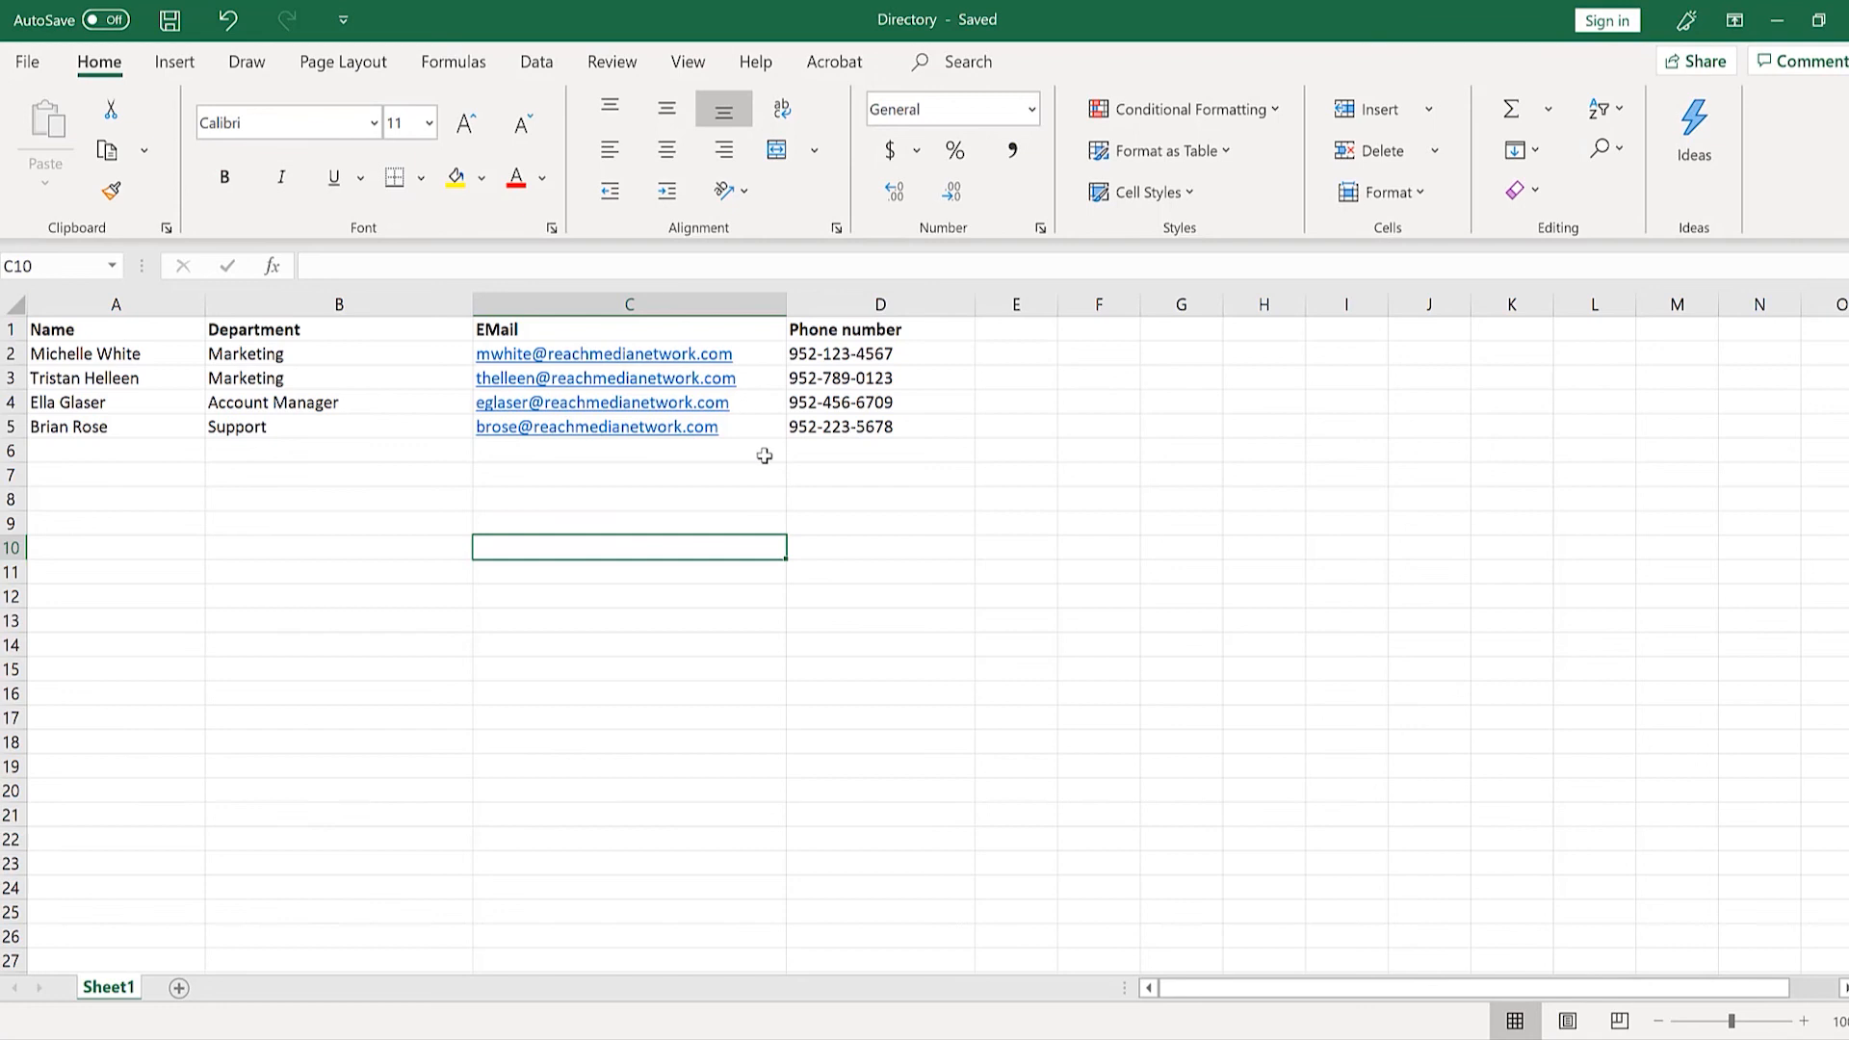
pyautogui.click(159, 450)
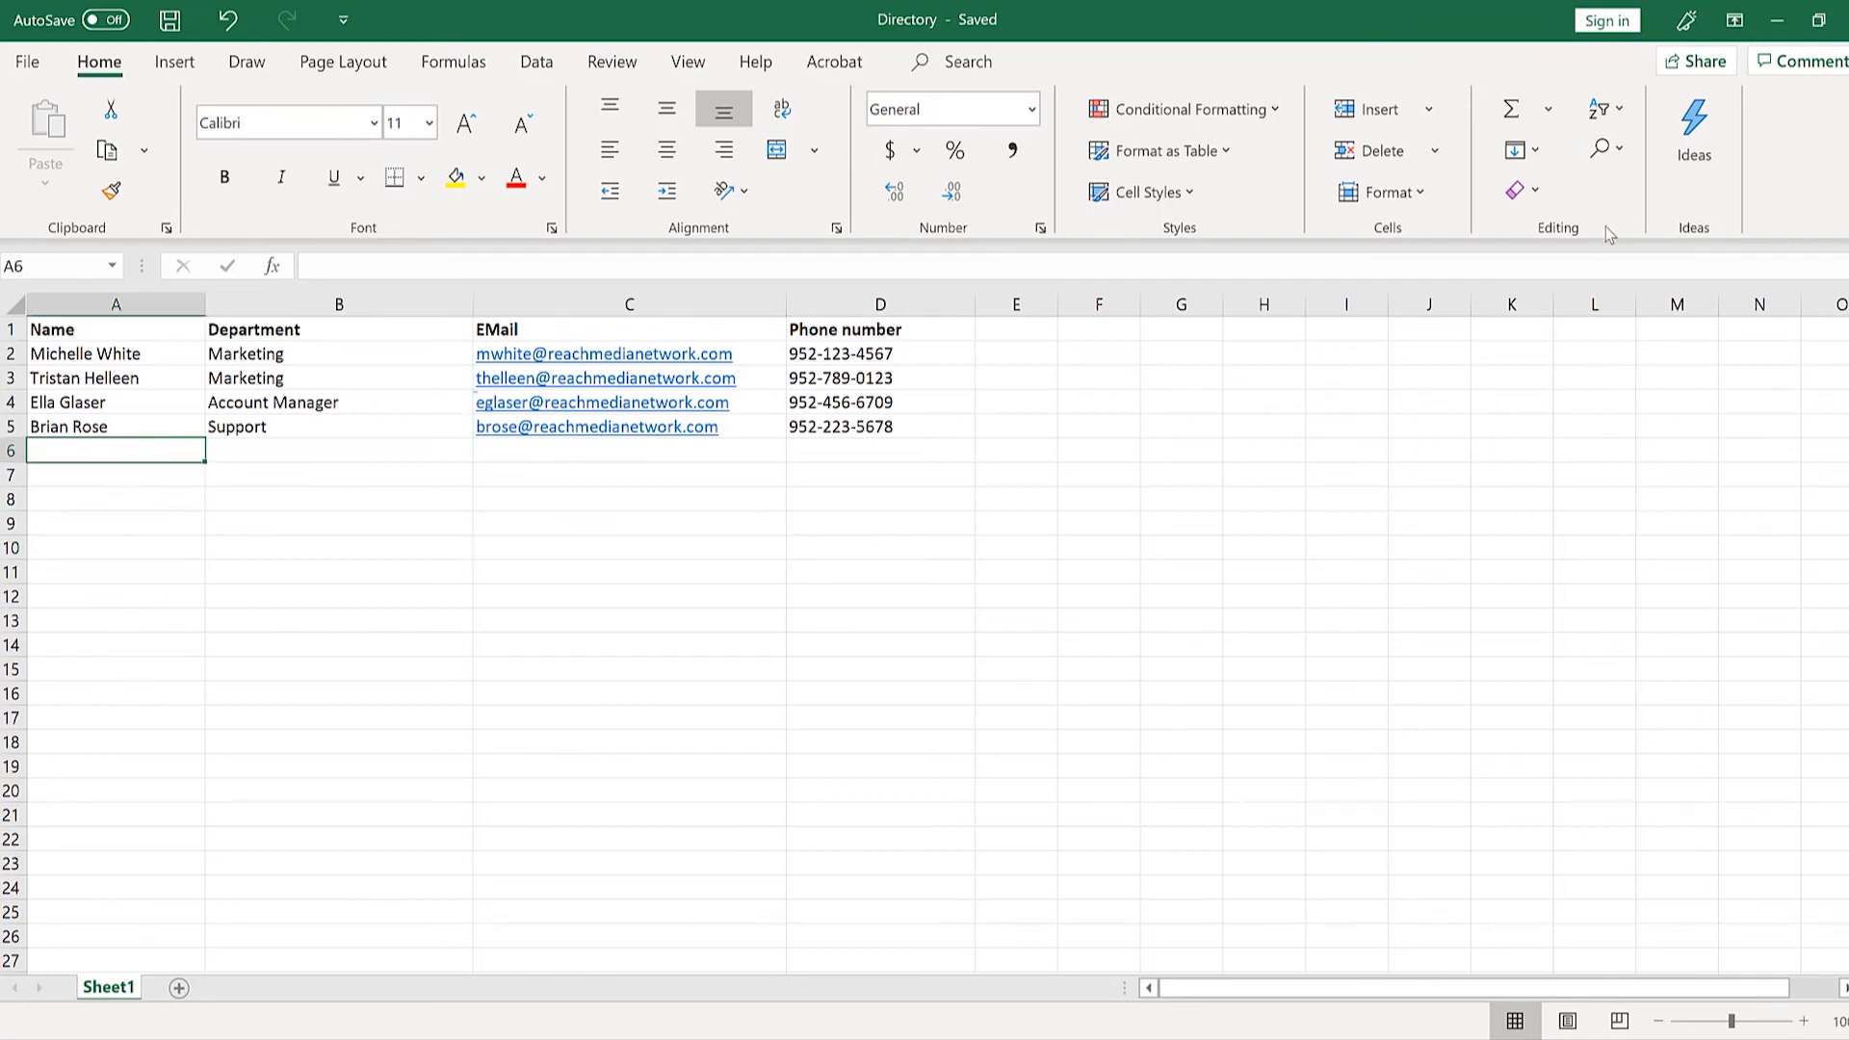
pyautogui.click(1776, 20)
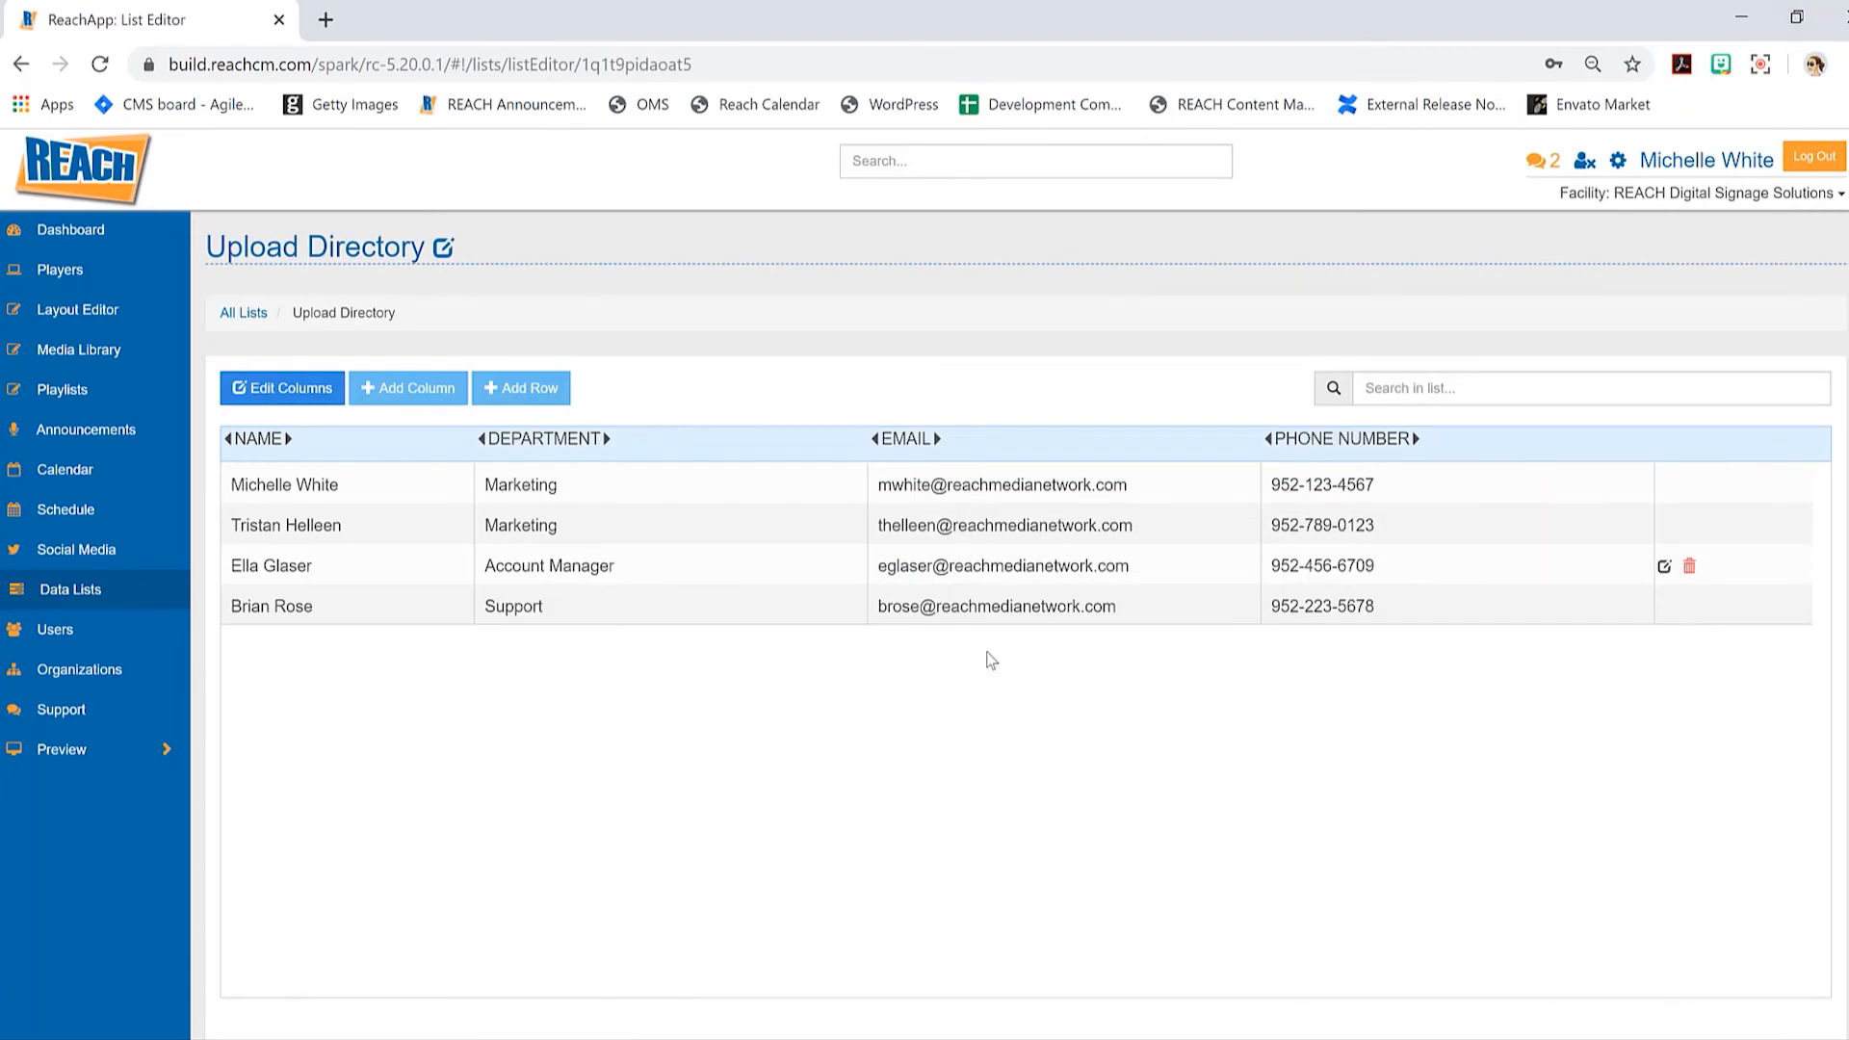
# Return to all data lists and review the file upload form in Upload Directory's Excel integration, closing it without uploading.
pyautogui.click(244, 313)
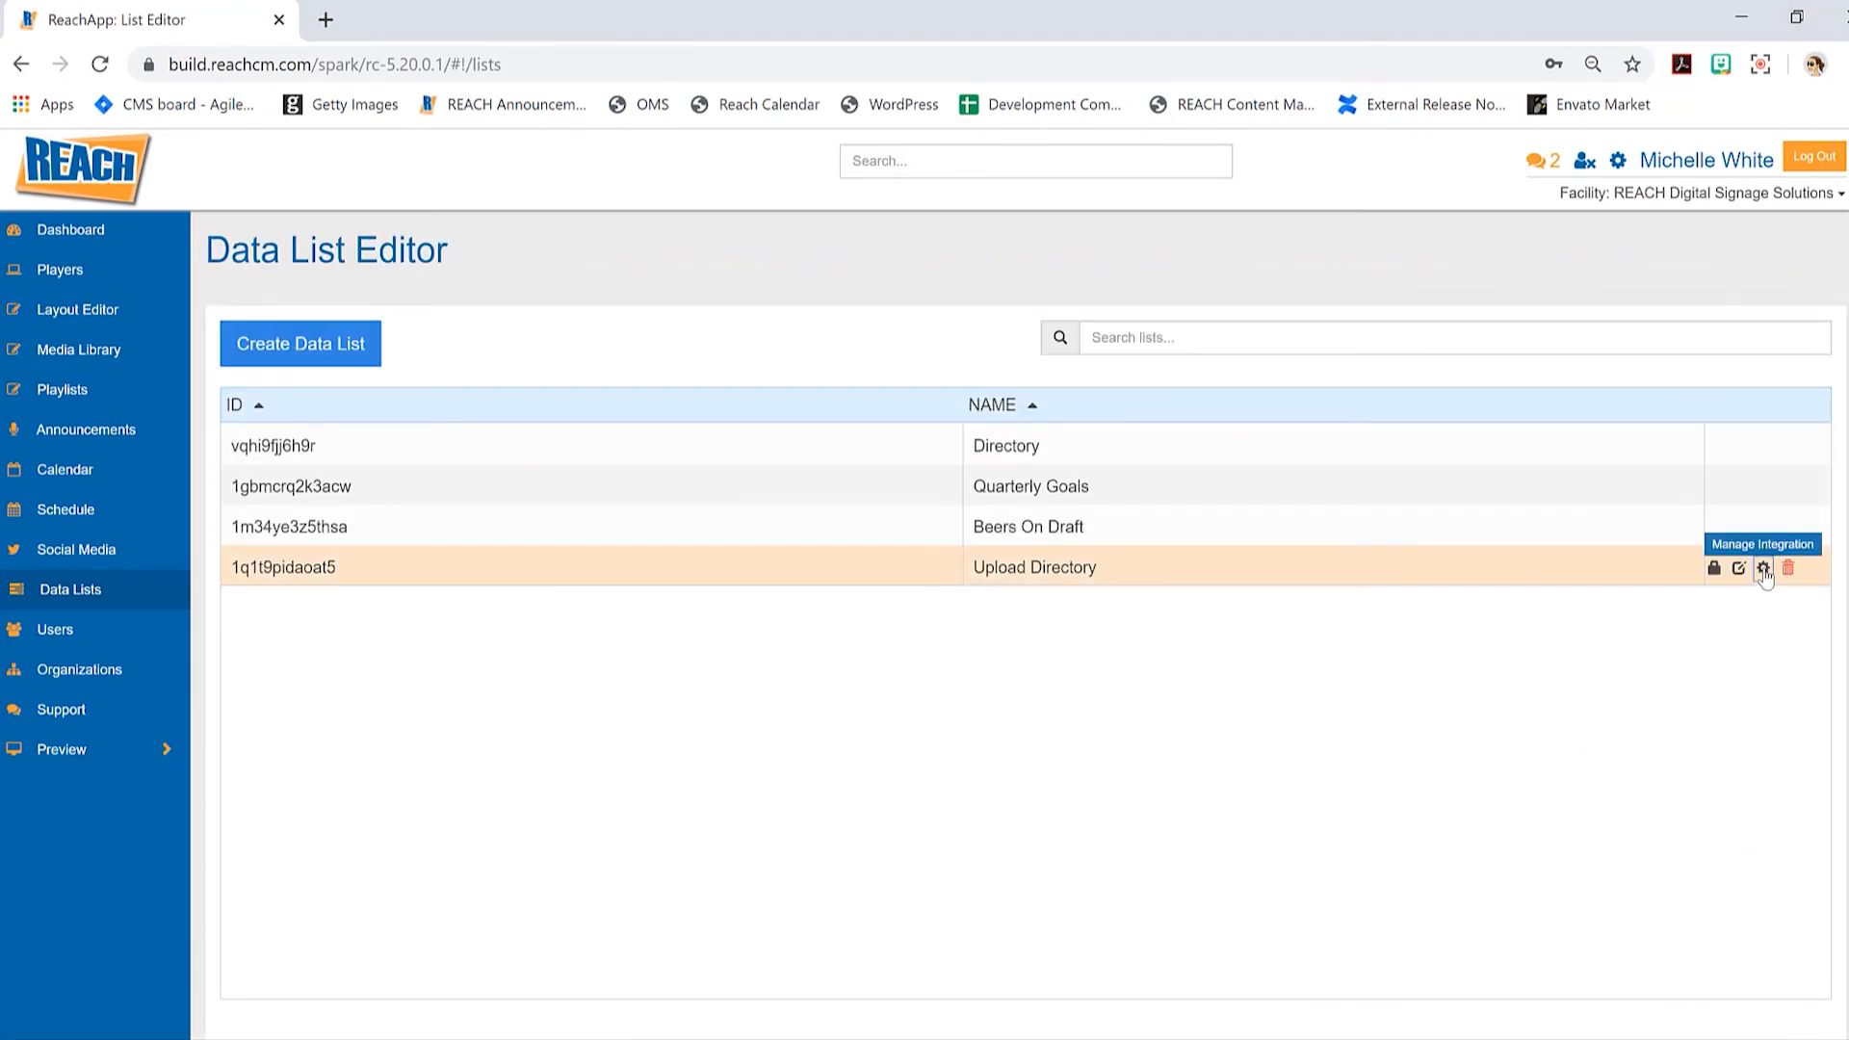
pyautogui.click(1763, 570)
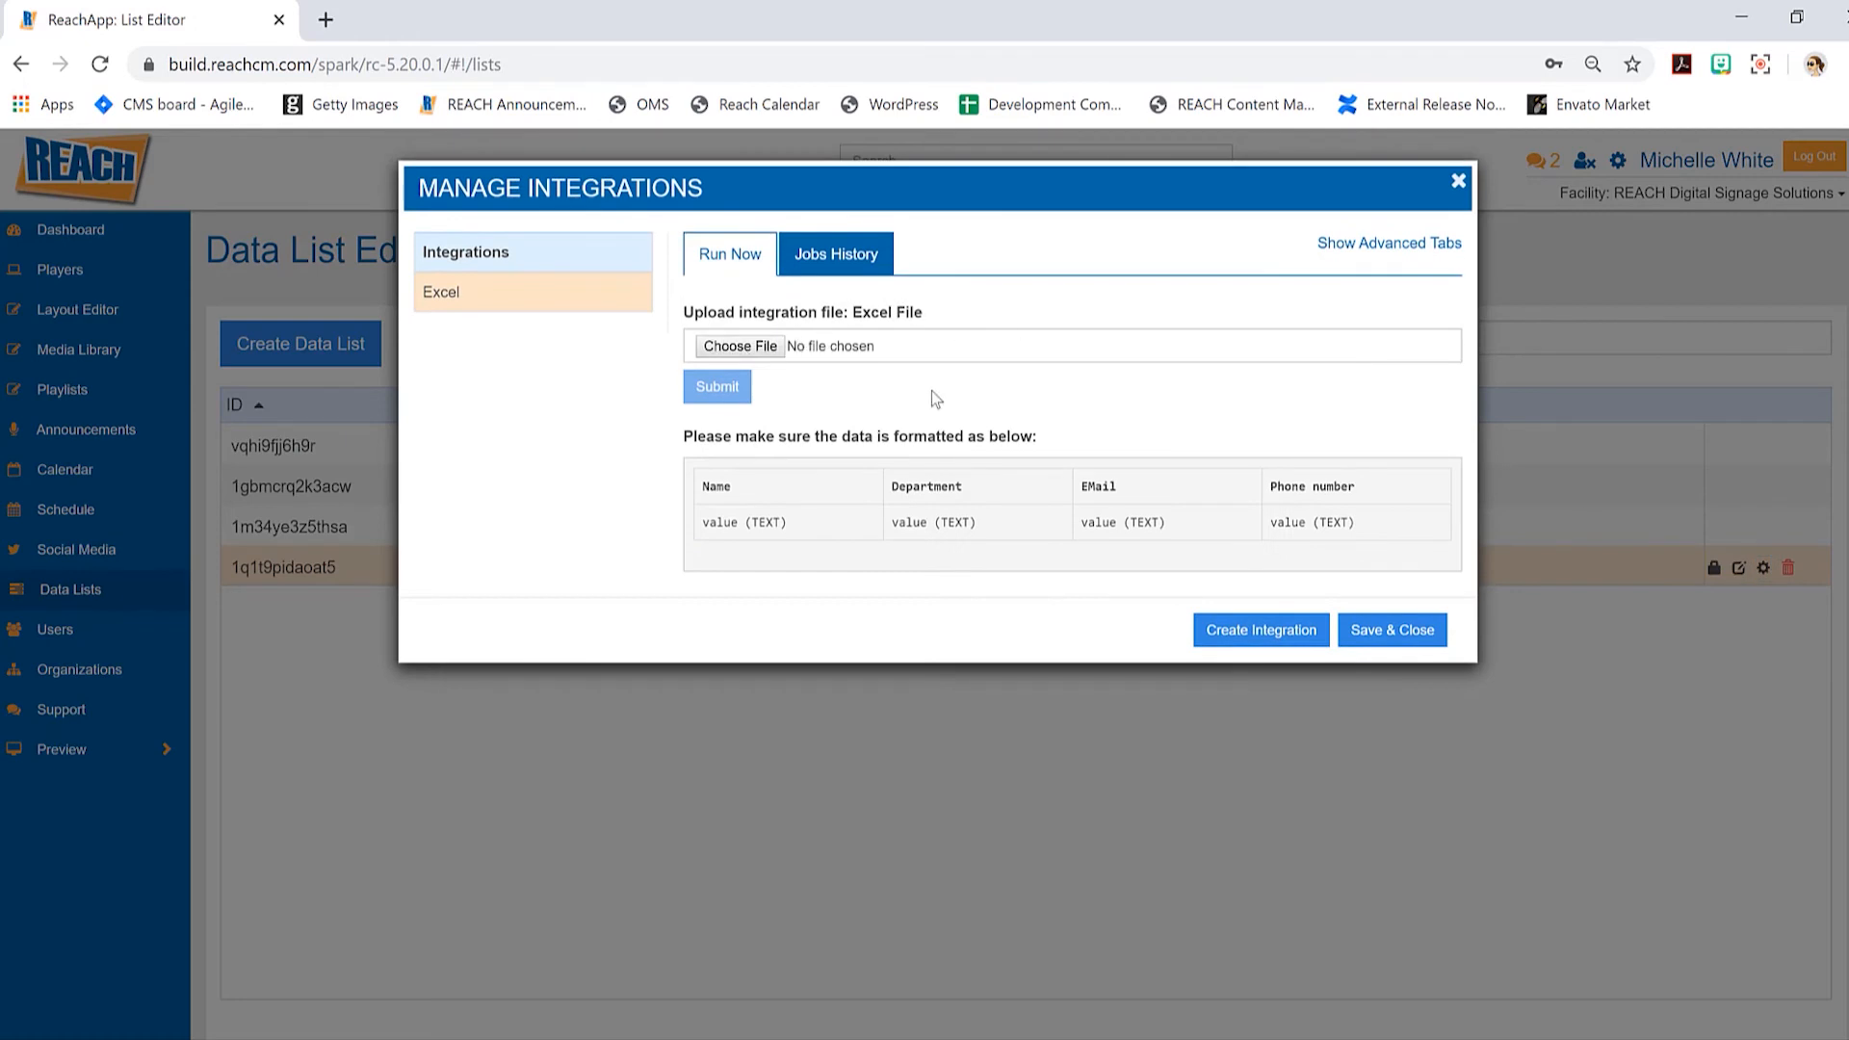
pyautogui.click(1455, 184)
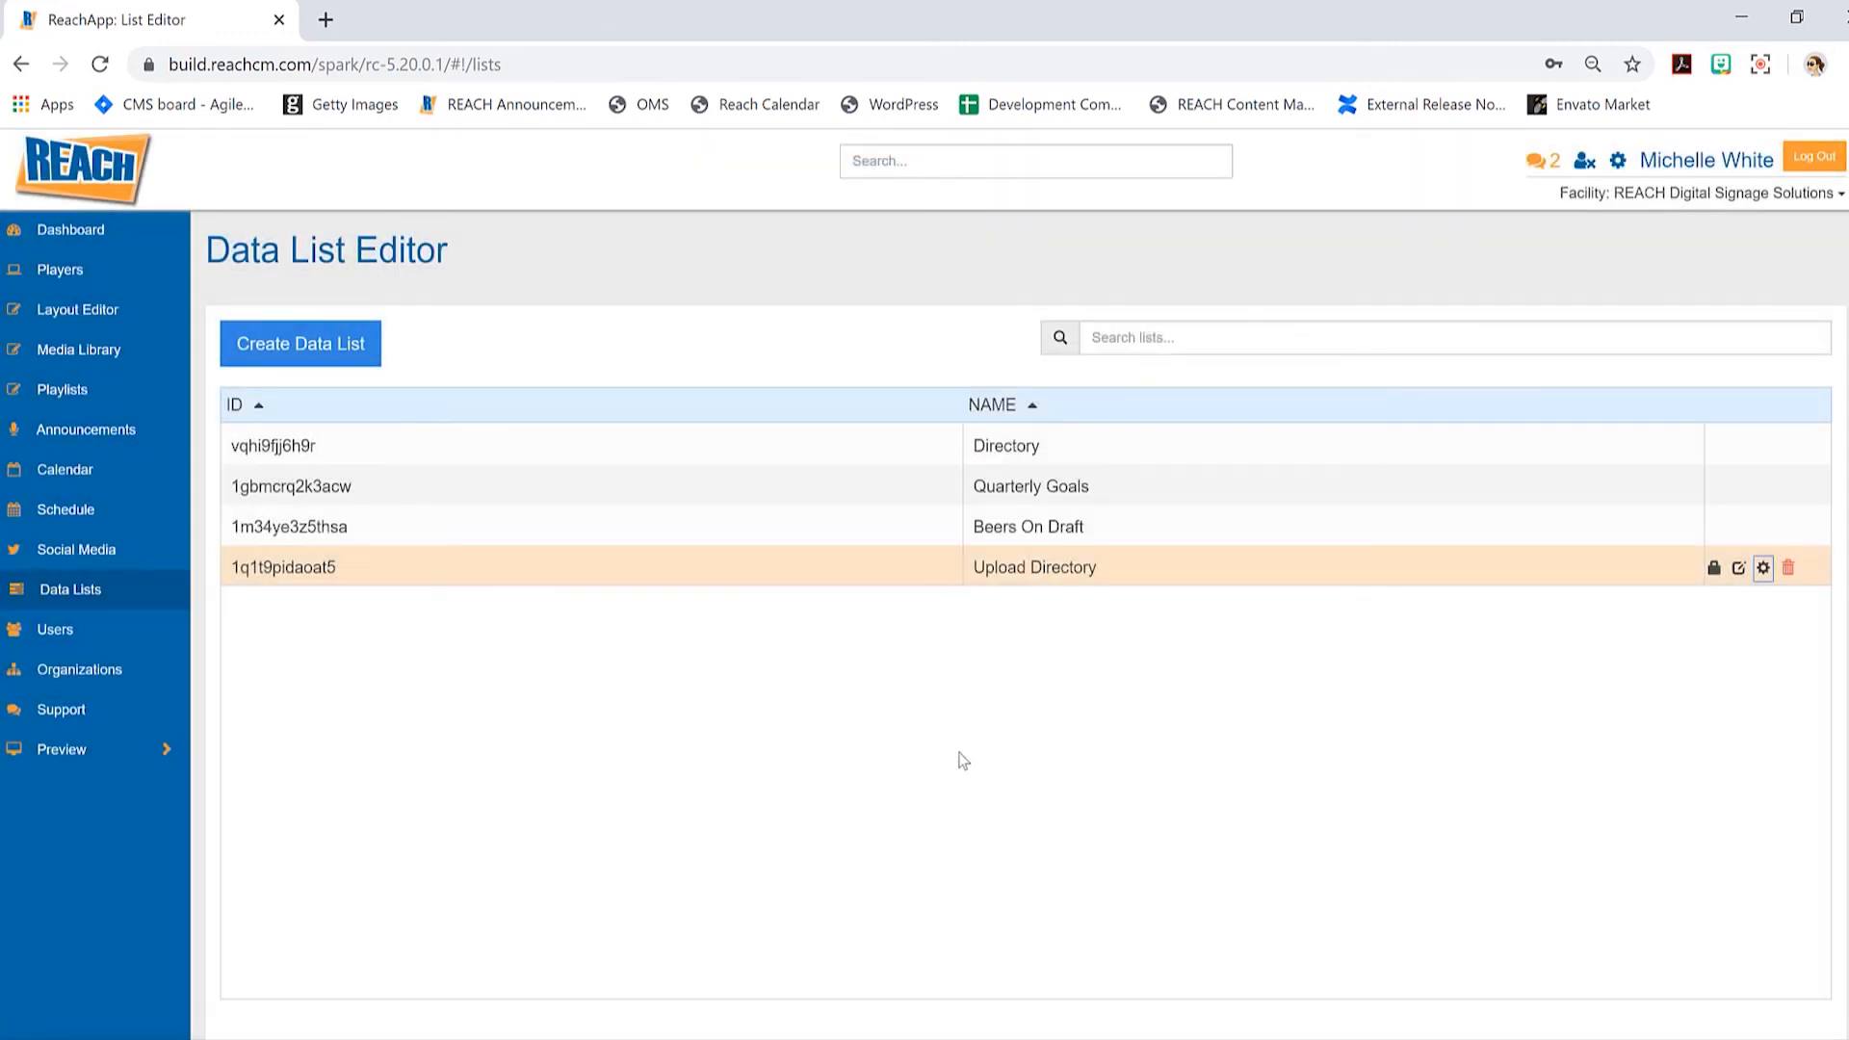